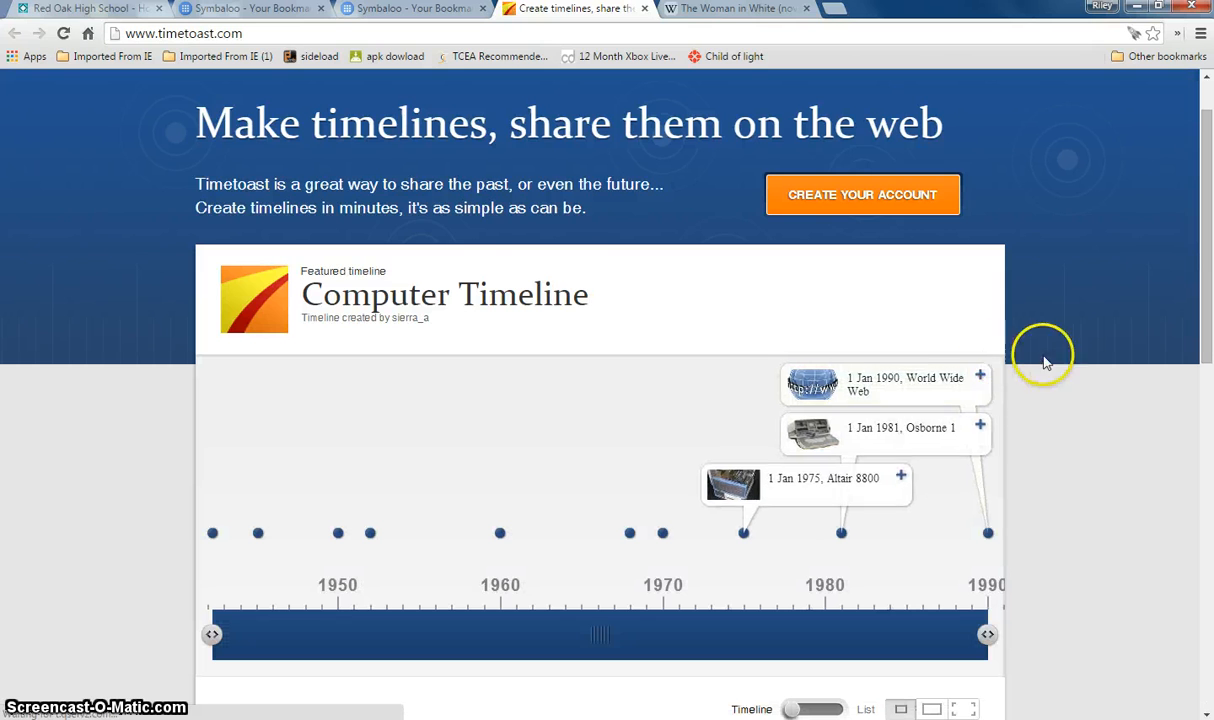
Begin creating a Timetoast account with the Free plan at $0.00 per month.
left_click(869, 203)
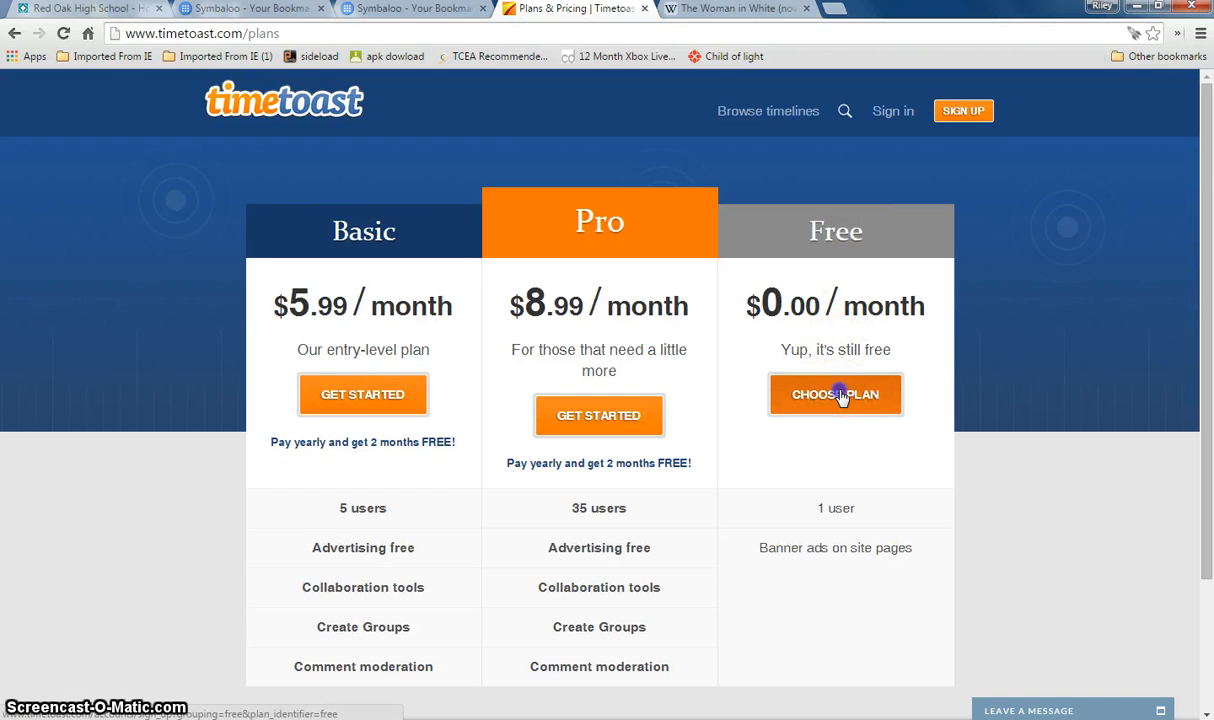
left_click(842, 396)
scroll(700, 420, "down", 3)
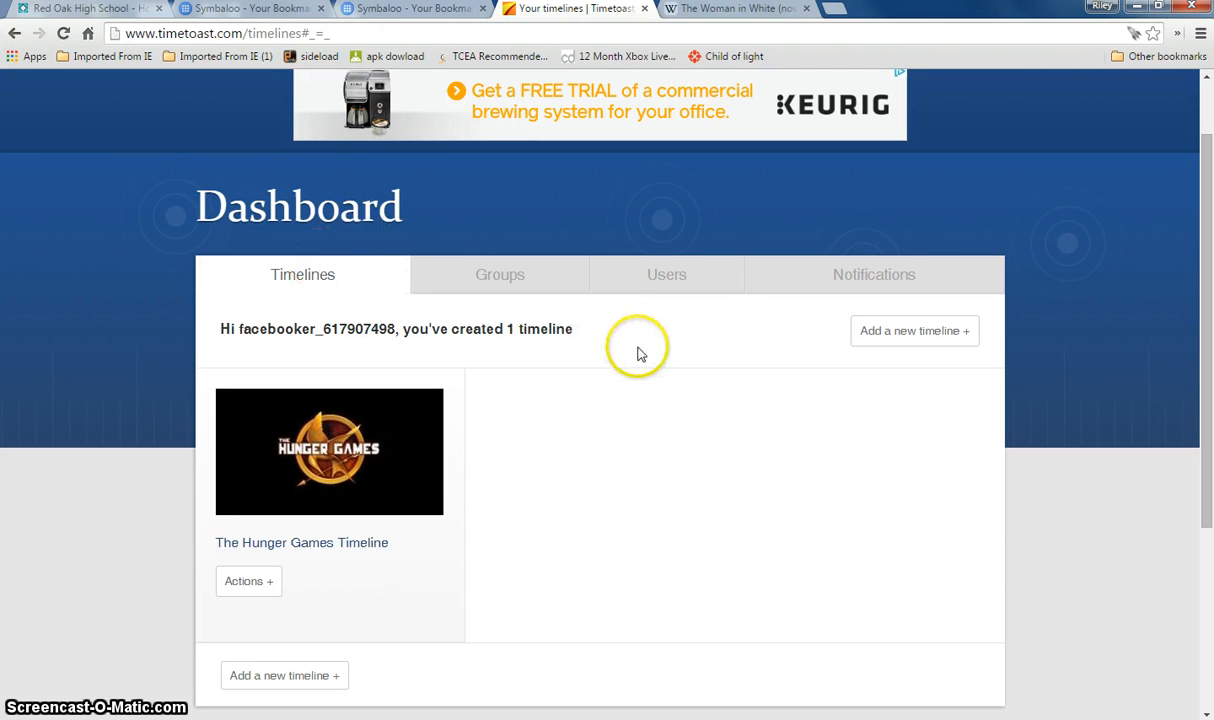
Start a new timeline titled "The Woman in White" and set its category to Personal.
left_click(916, 336)
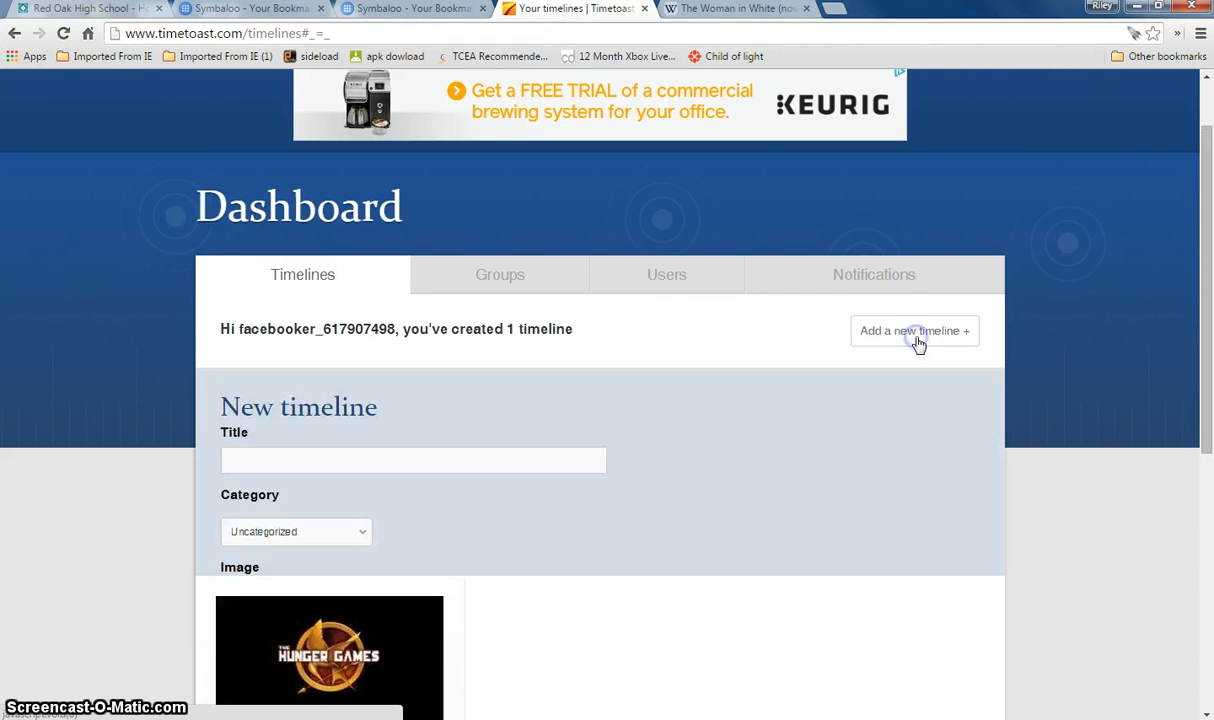
scroll(813, 398, "down", 2)
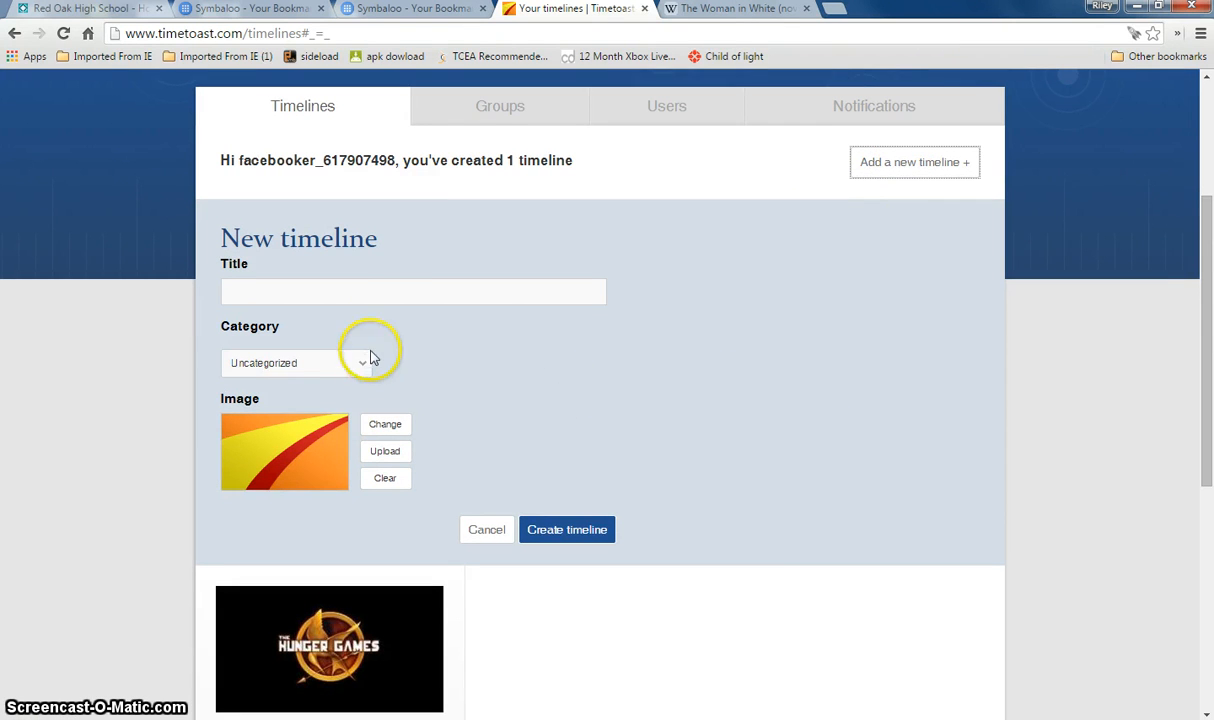
left_click(391, 296)
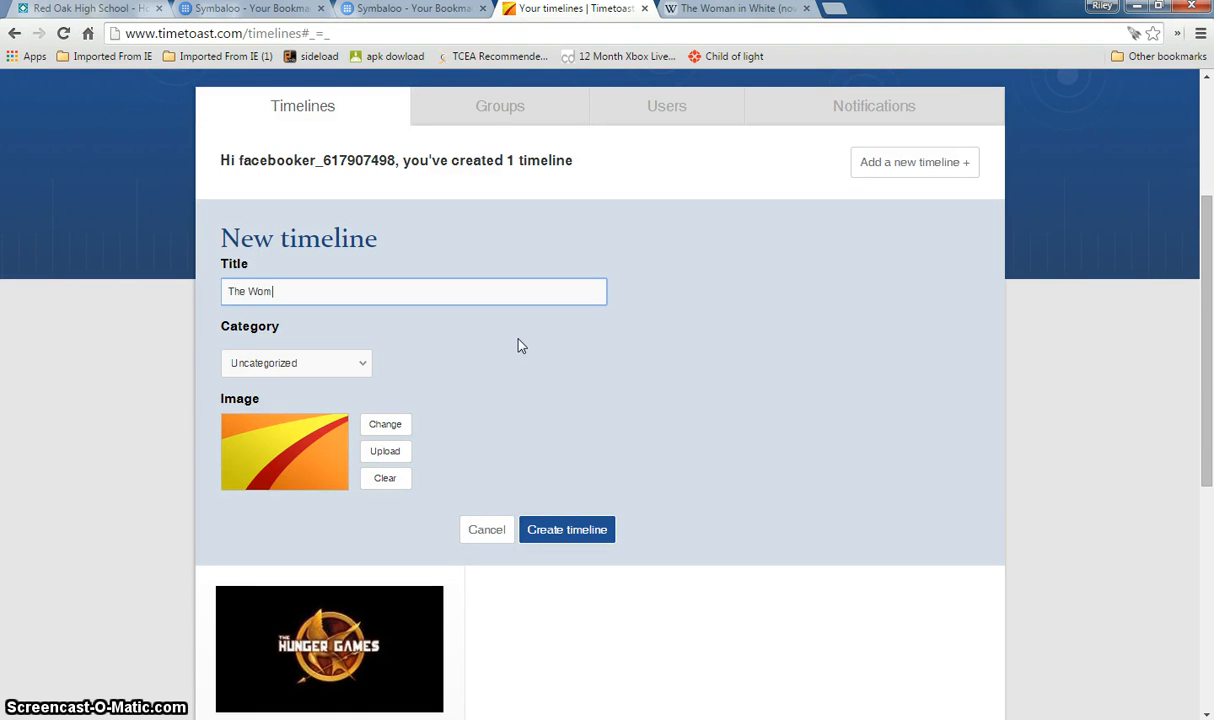
type("The Woman in White")
left_click(362, 366)
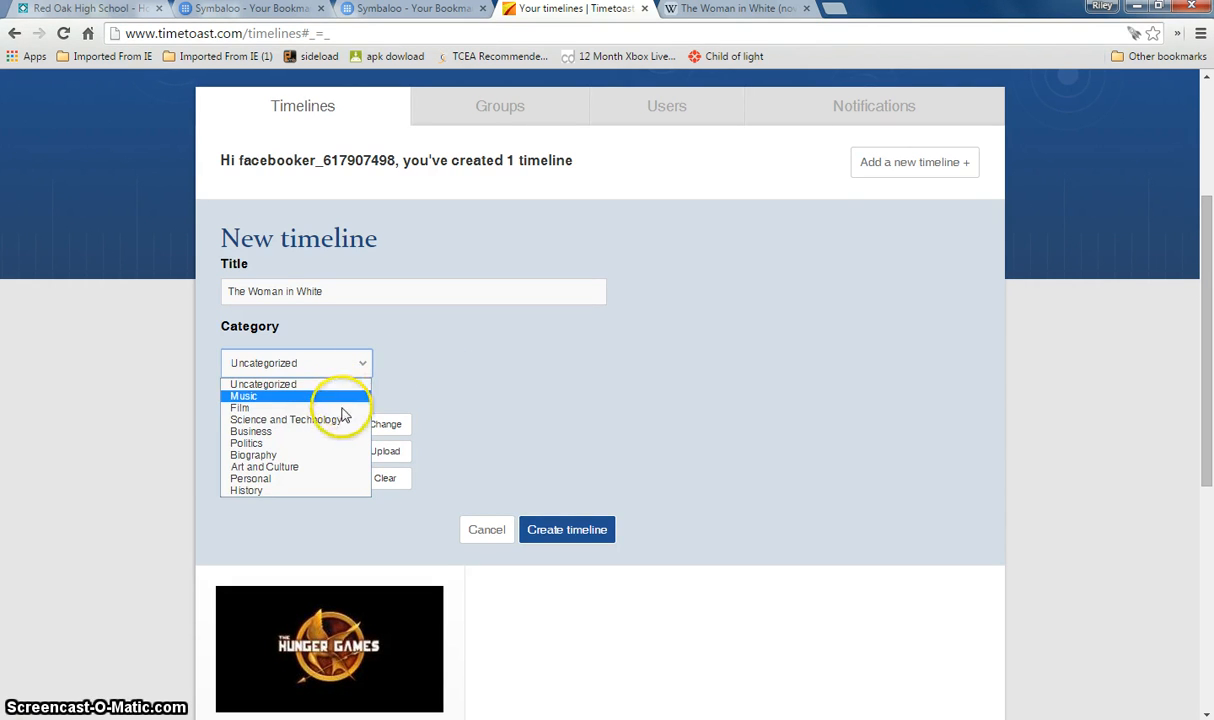
left_click(323, 480)
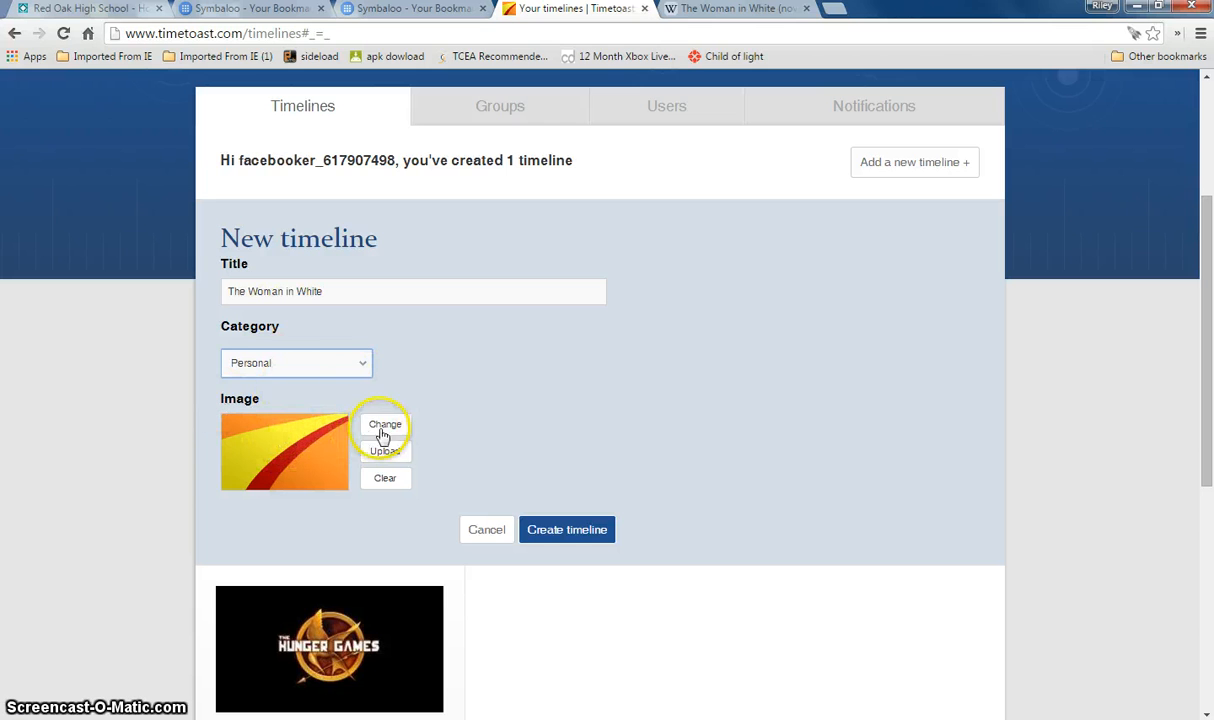
Close the Wikipedia page and search Google Images for "the woman in white" in a new browser tab.
left_click(770, 10)
left_click(806, 9)
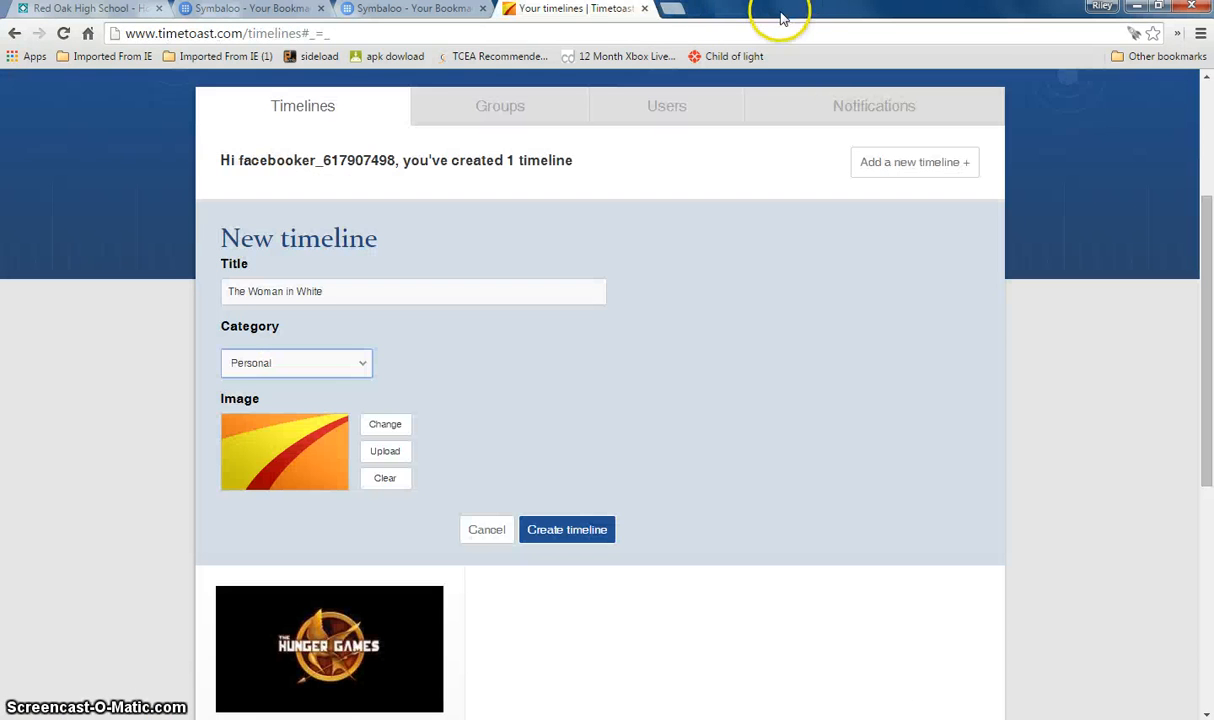
left_click(676, 10)
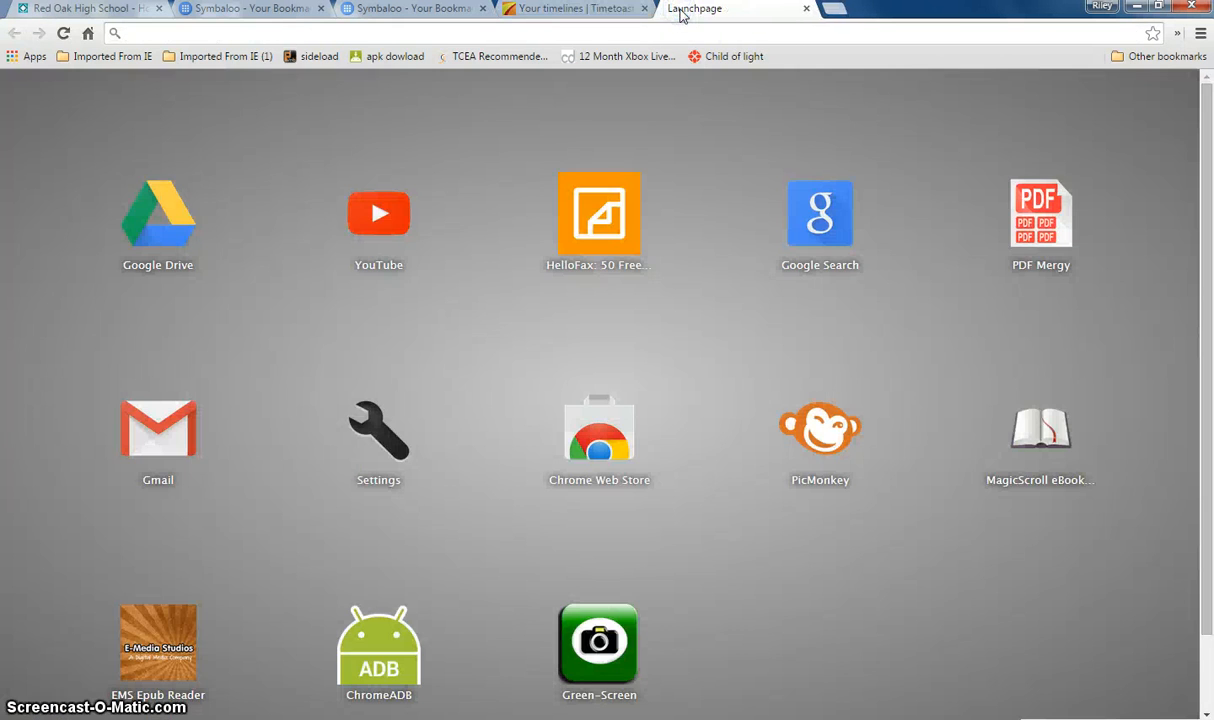
left_click(302, 32)
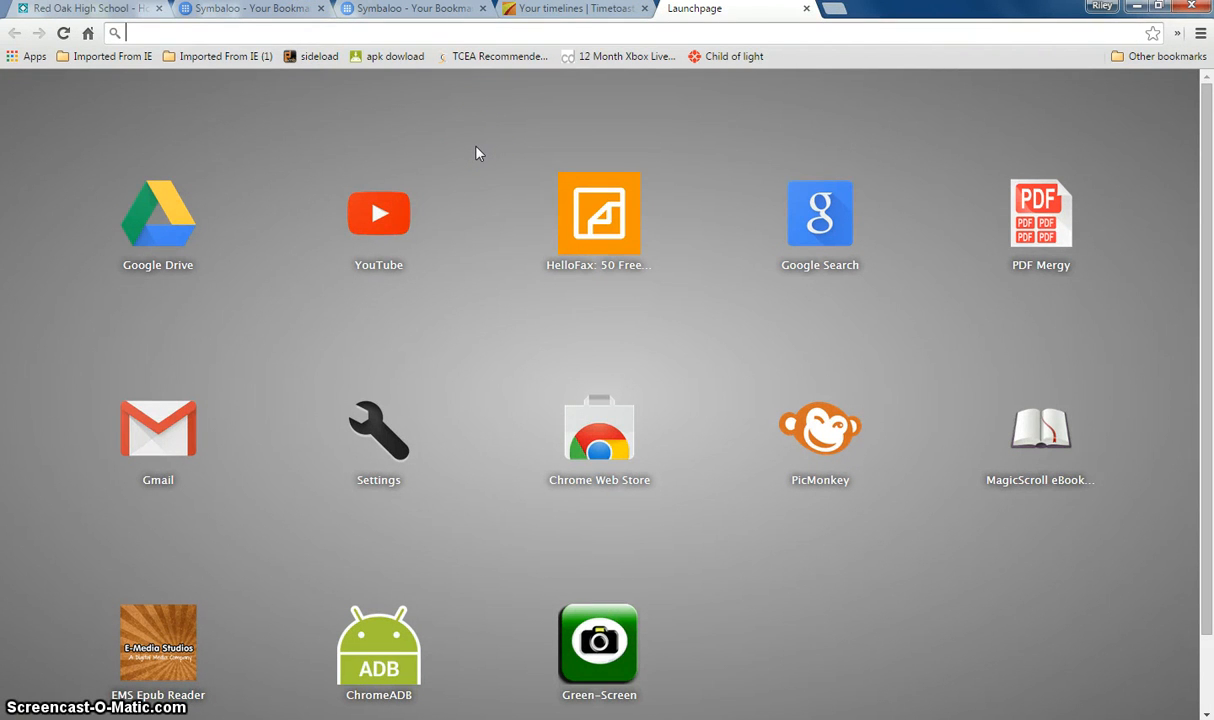
type("the woman in whi")
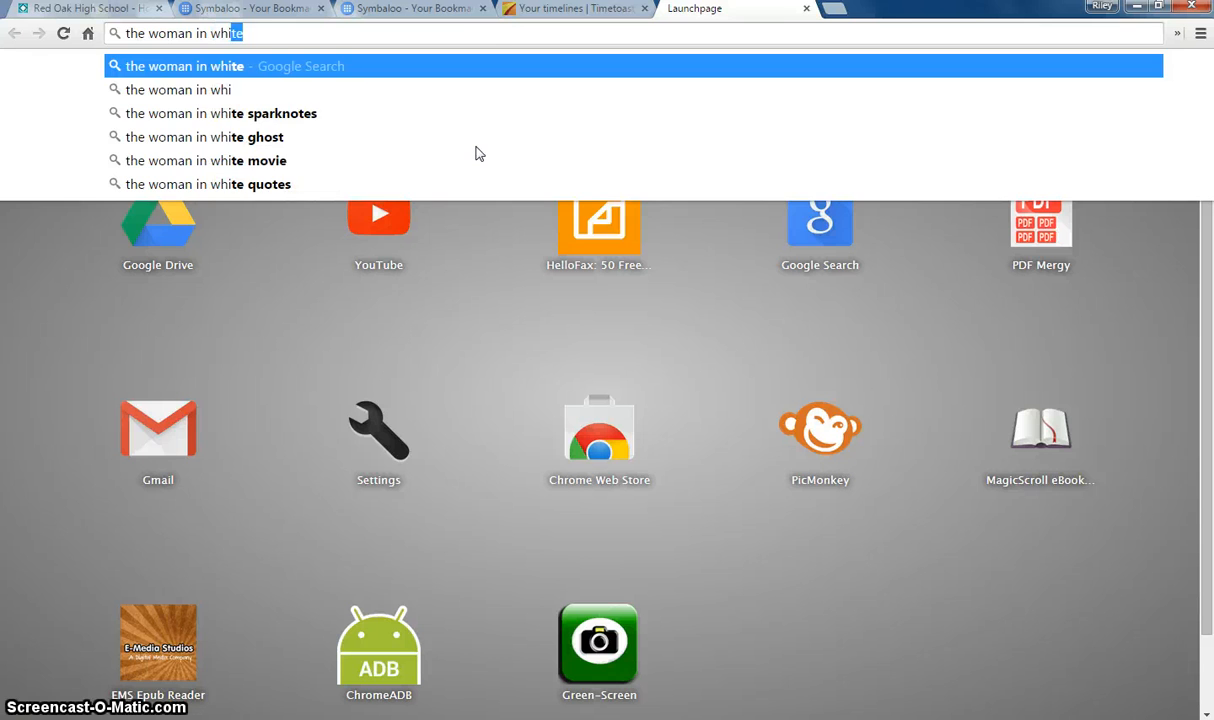
type("te")
key("Return")
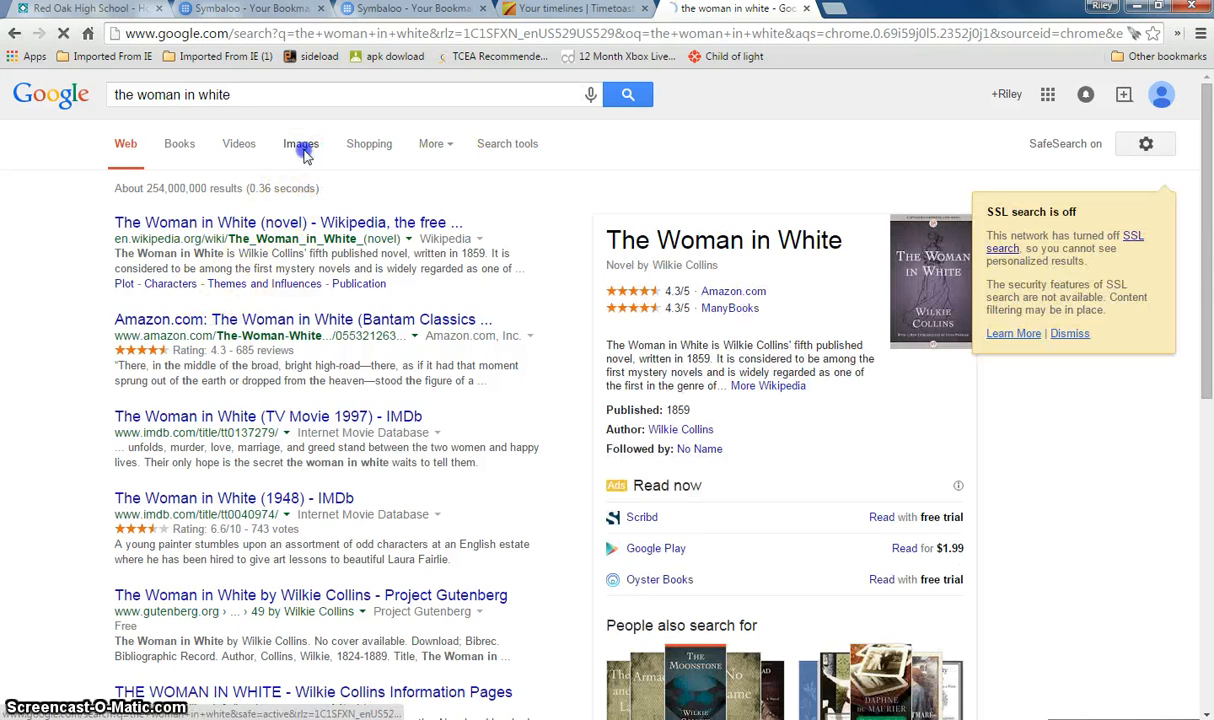
left_click(303, 148)
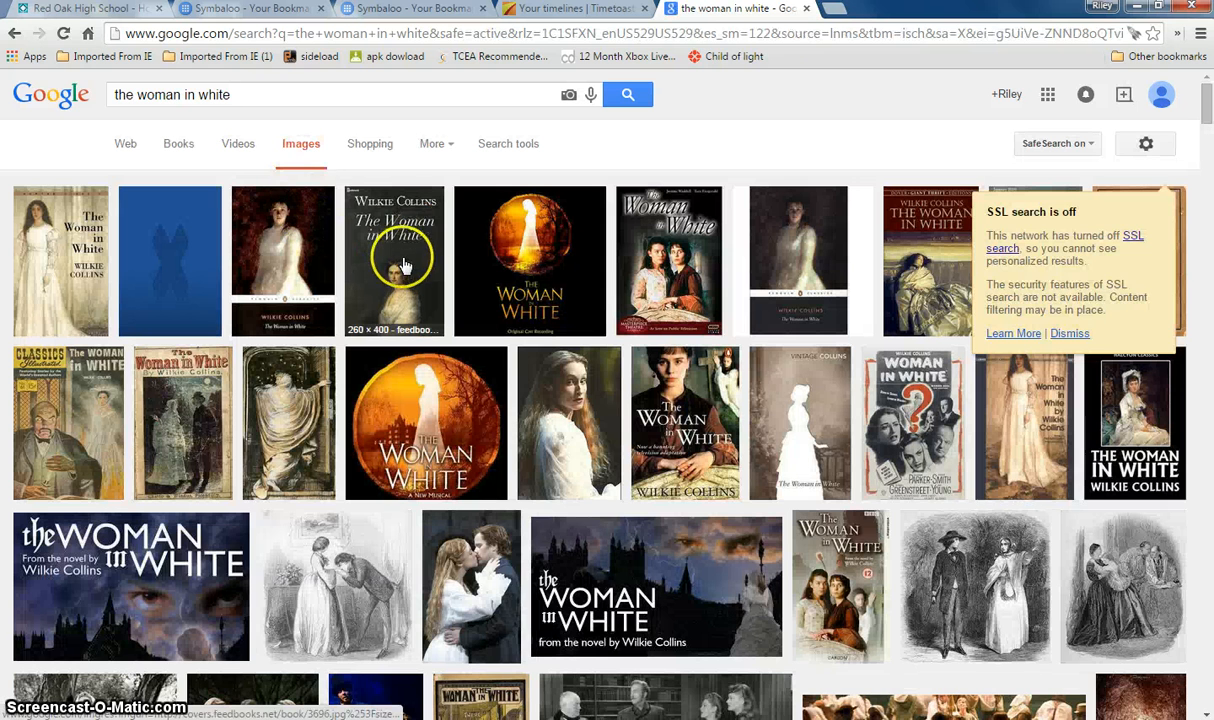
Save the dark Wilkie Collins book cover from the first row of results to the Desktop as "woman in white".
right_click(398, 243)
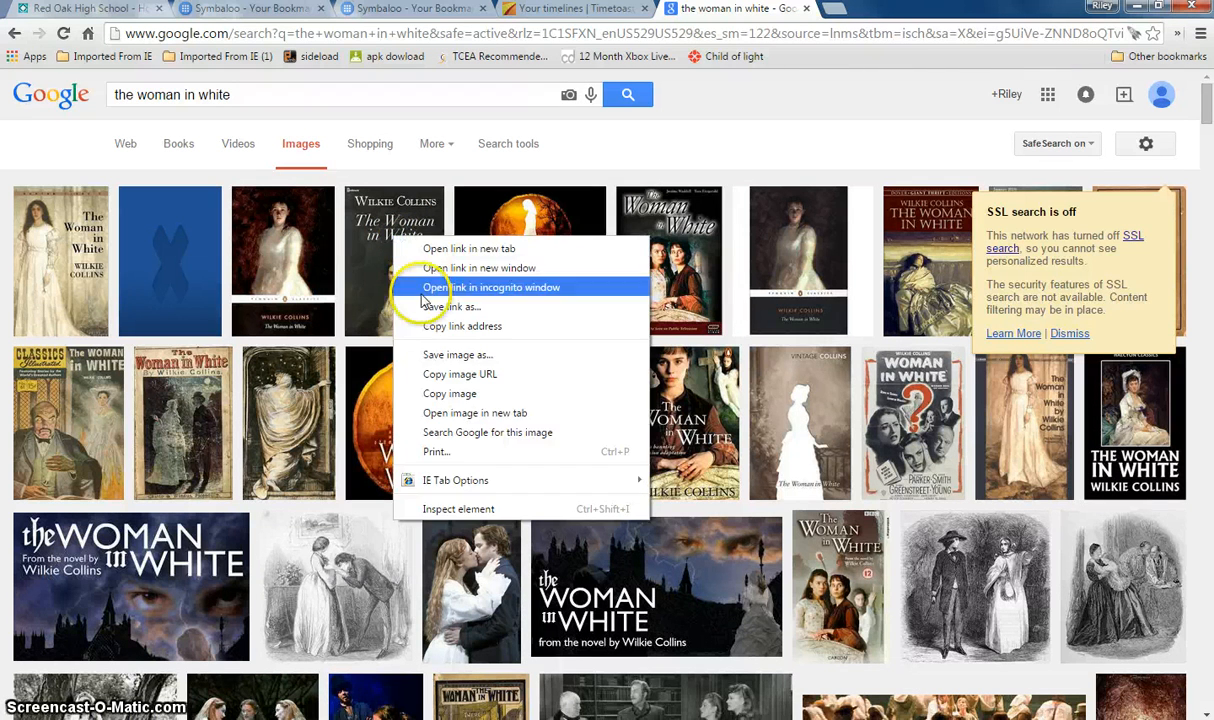
left_click(445, 354)
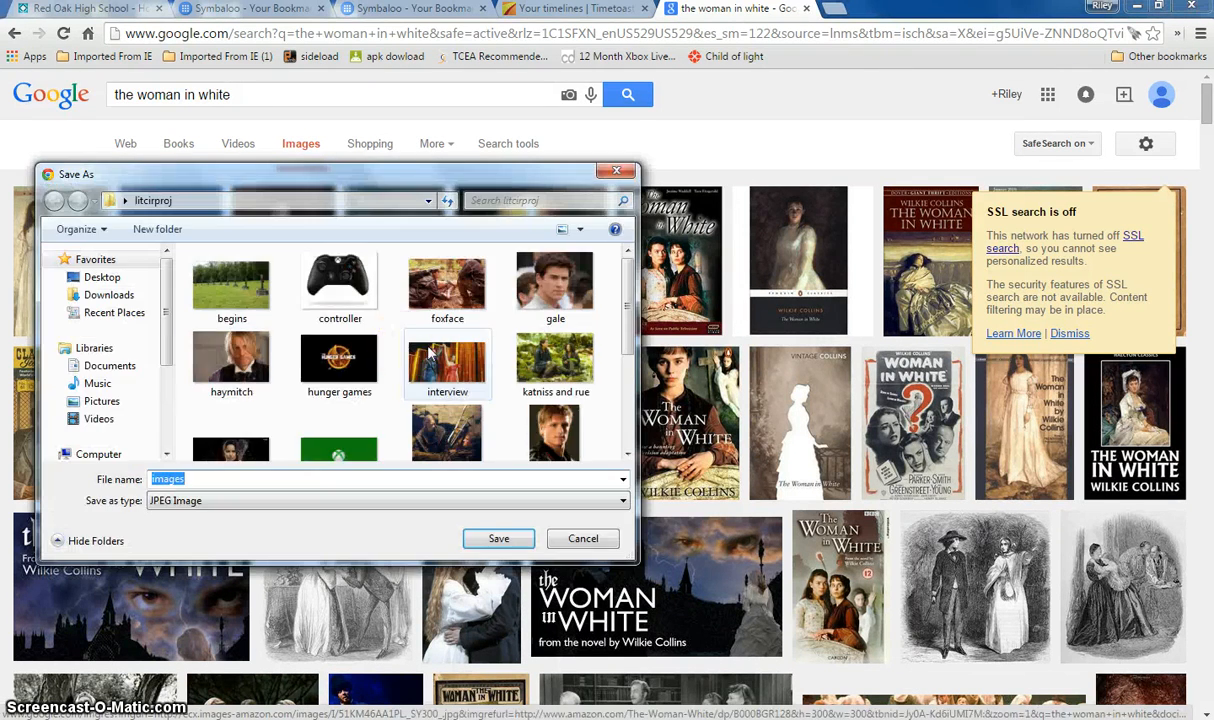
left_click(110, 278)
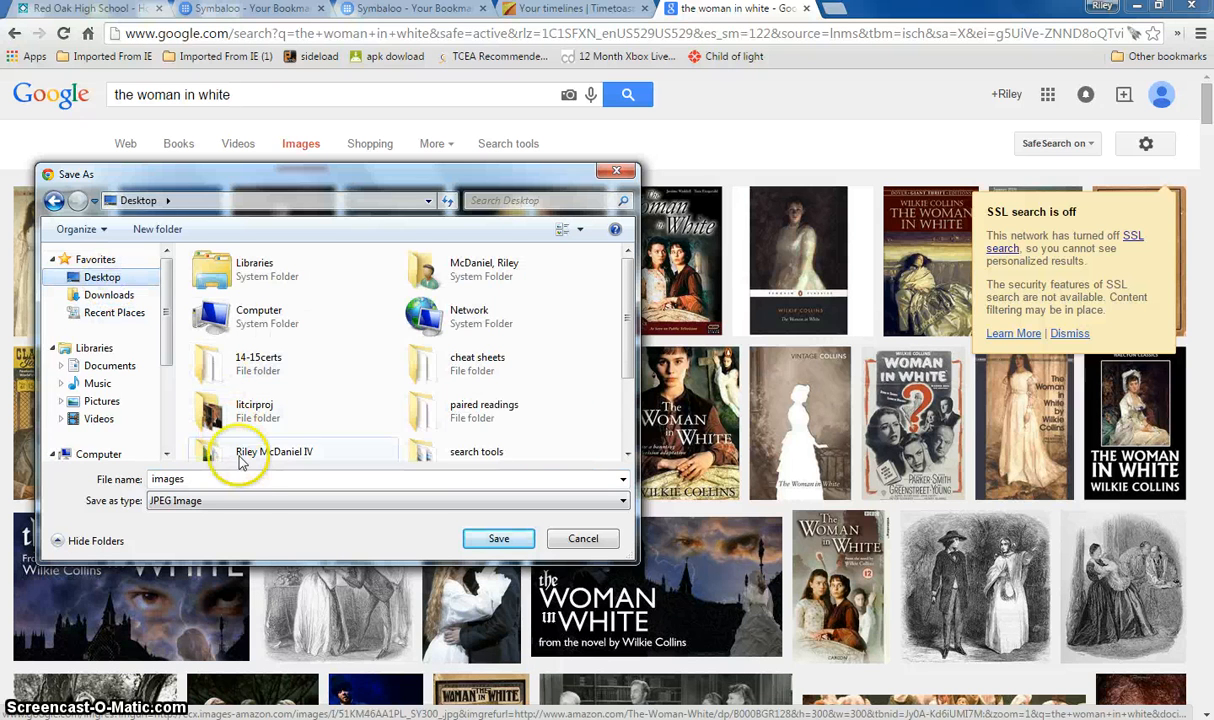
double_click(190, 479)
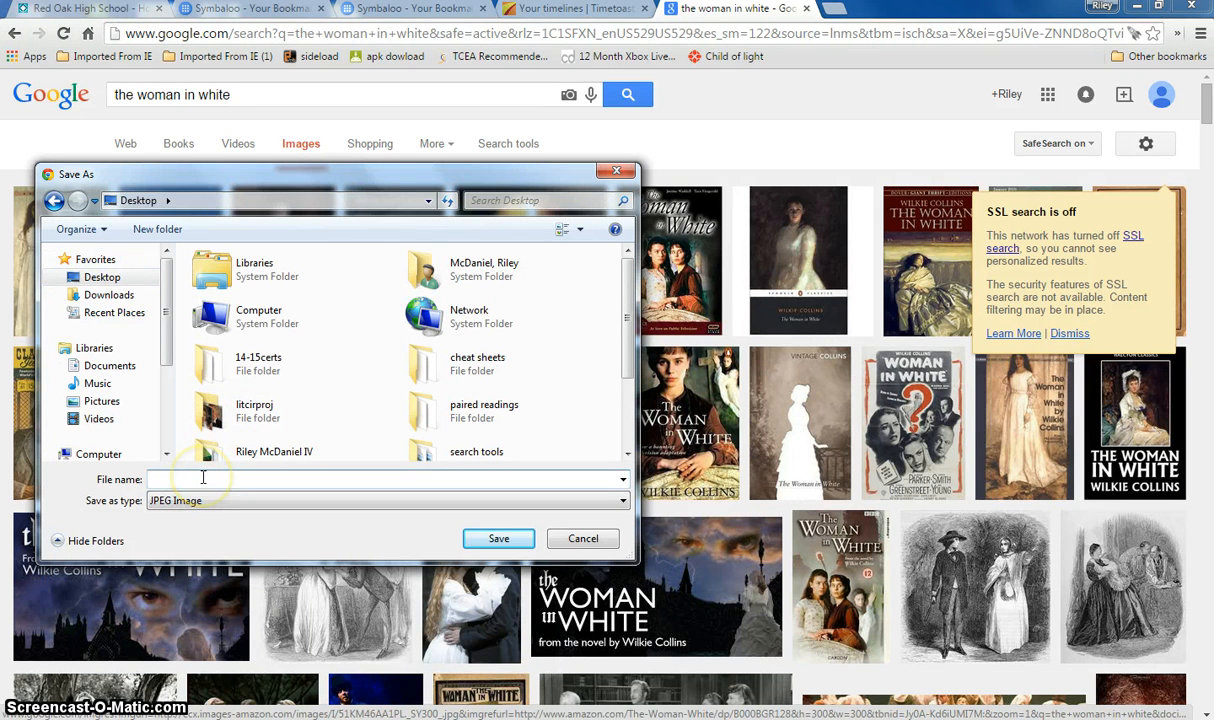
type("woman in white")
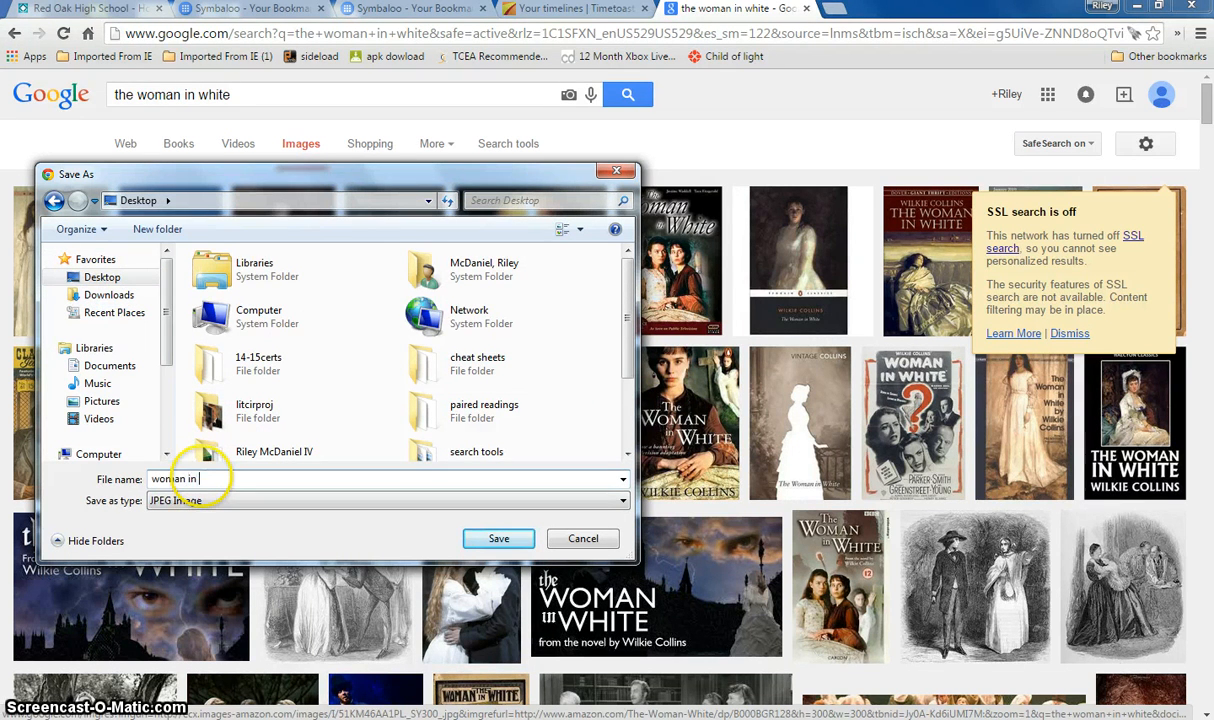
left_click(500, 539)
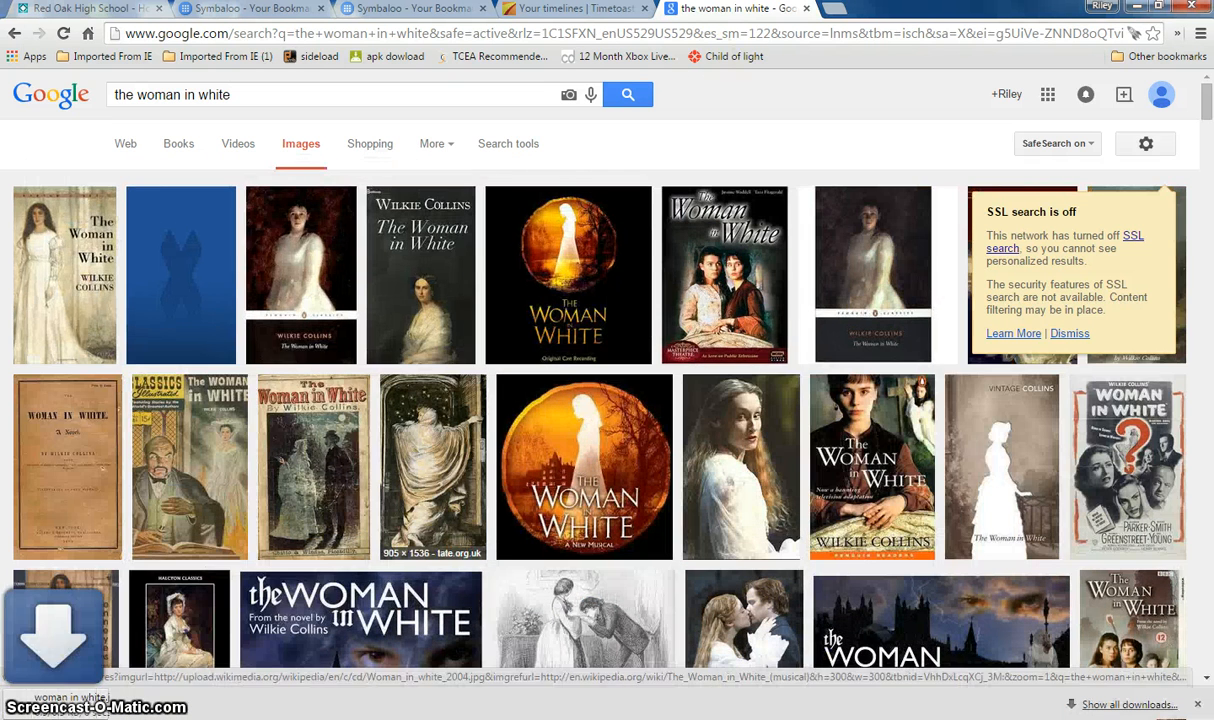
Return to the new timeline form and upload the "woman in white" image from the Desktop as its picture.
left_click(575, 10)
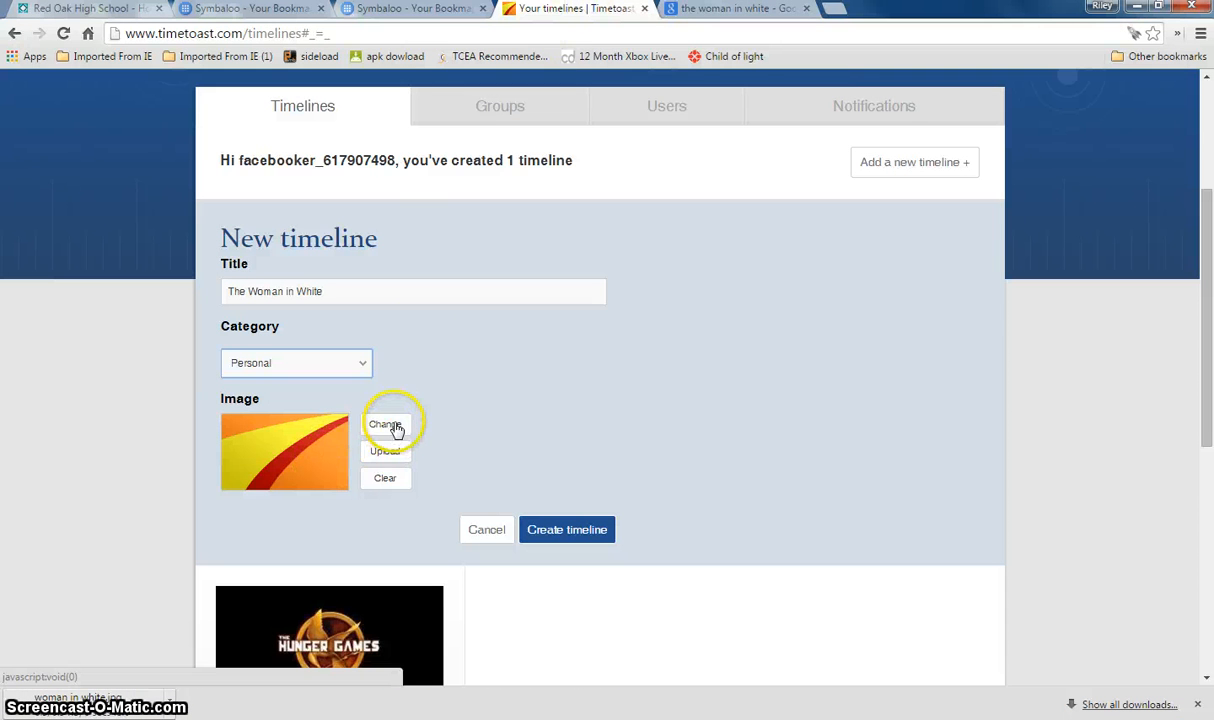
left_click(392, 453)
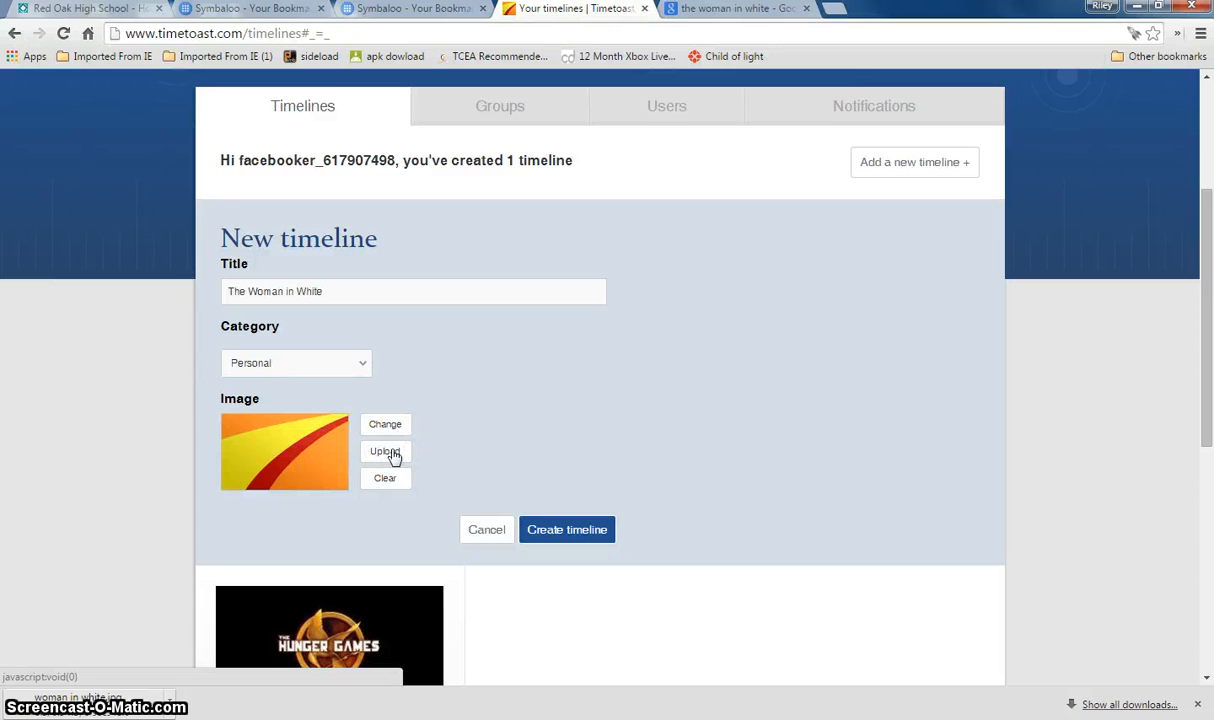
left_click(392, 453)
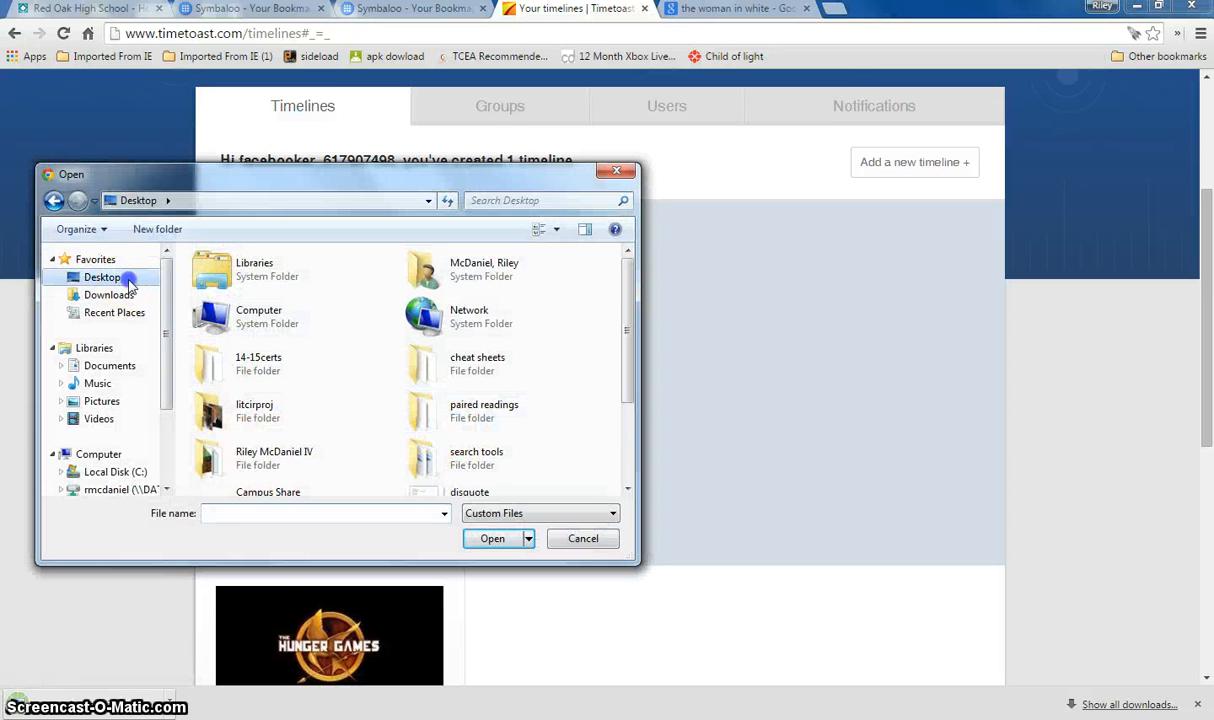
left_click_drag(623, 290, 626, 403)
left_click(495, 464)
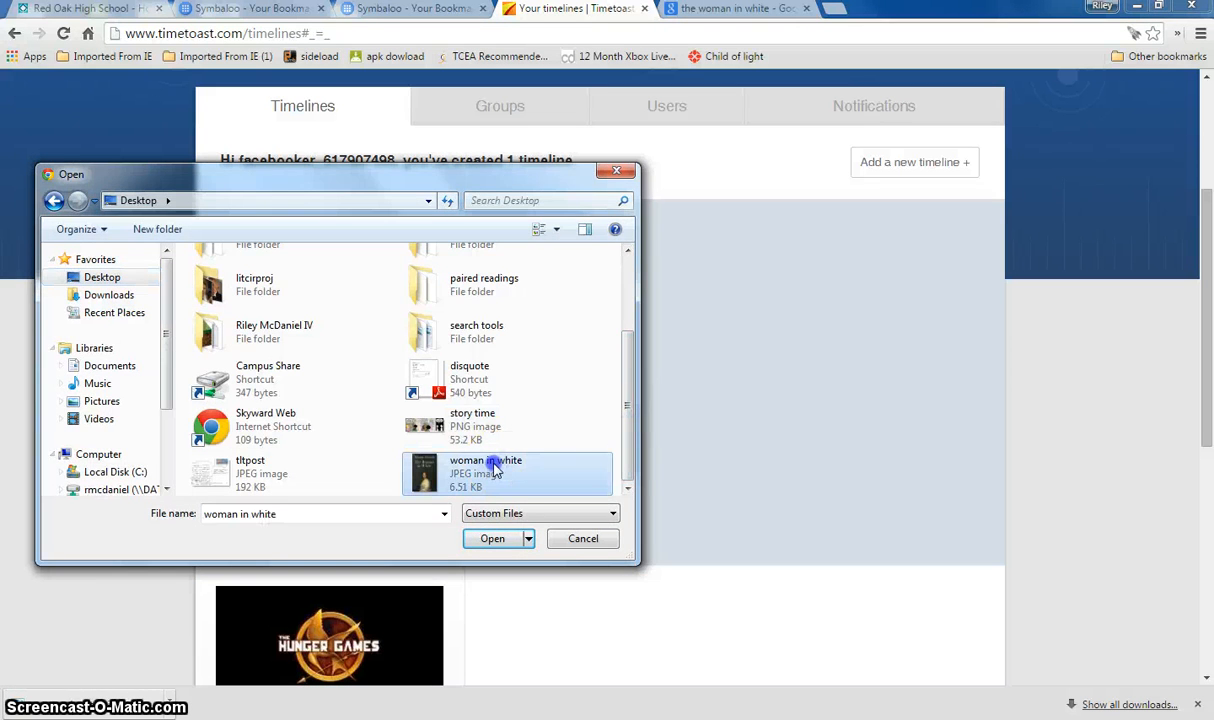
double_click(495, 464)
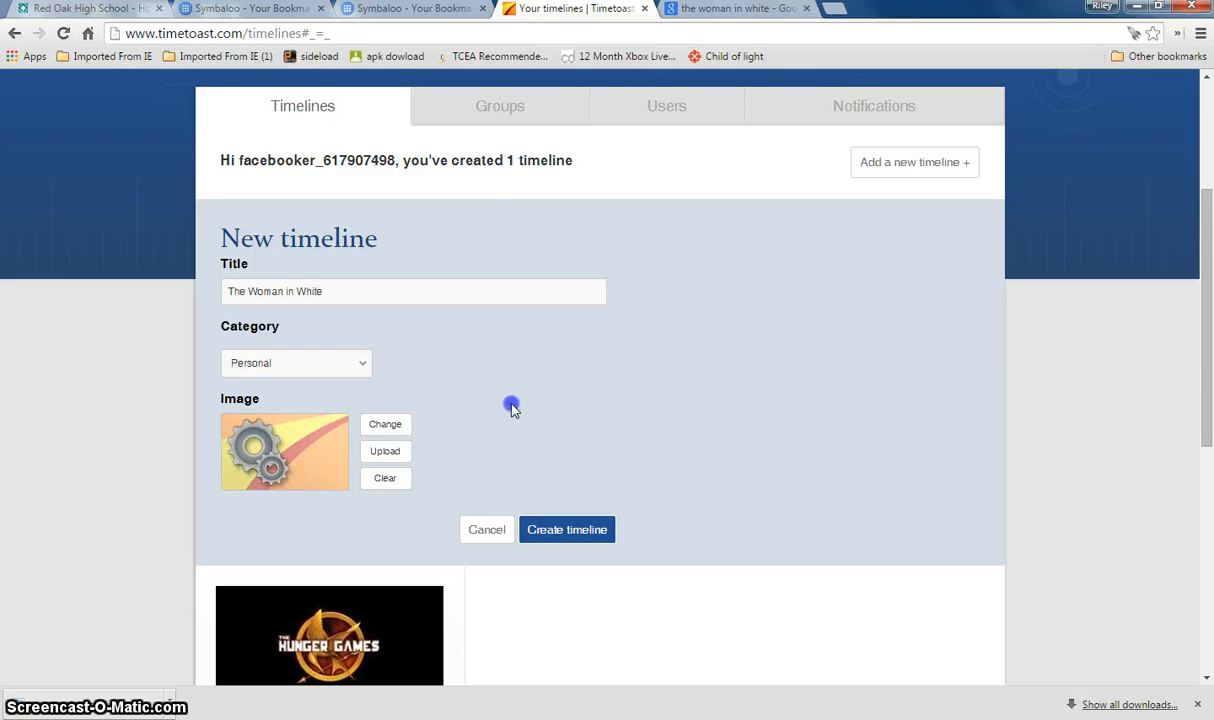
Create the timeline with the uploaded book cover as its picture.
left_click(253, 437)
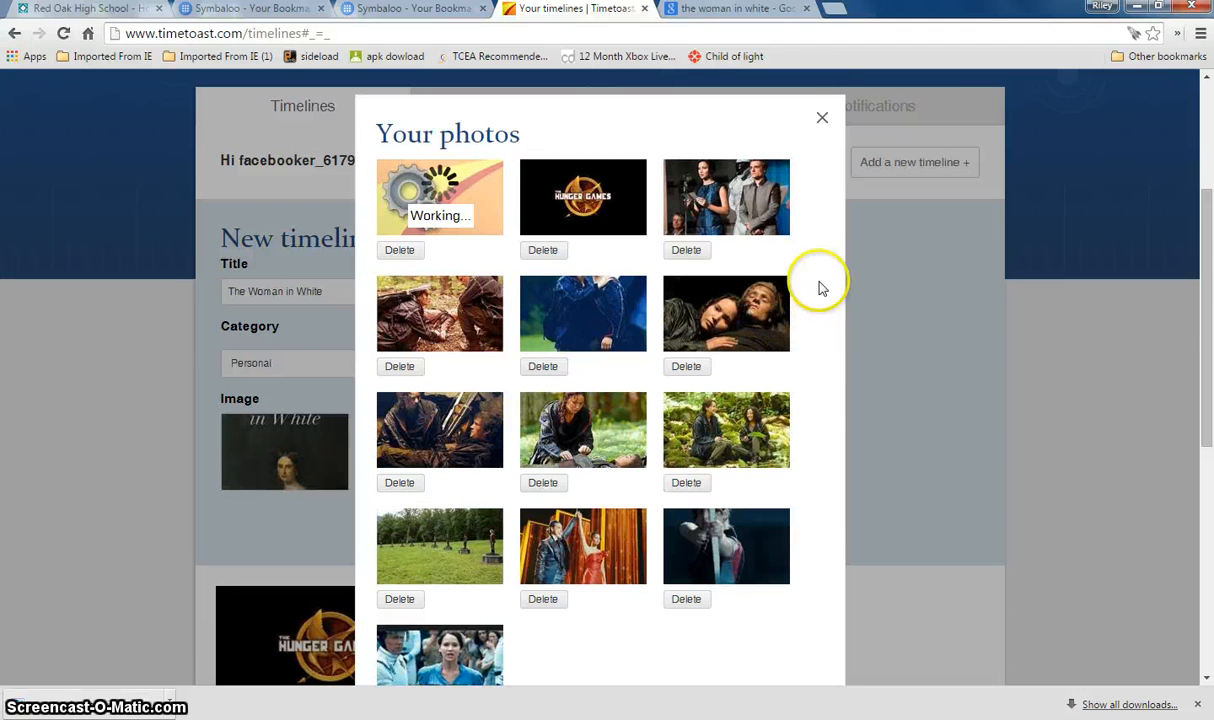
left_click(822, 118)
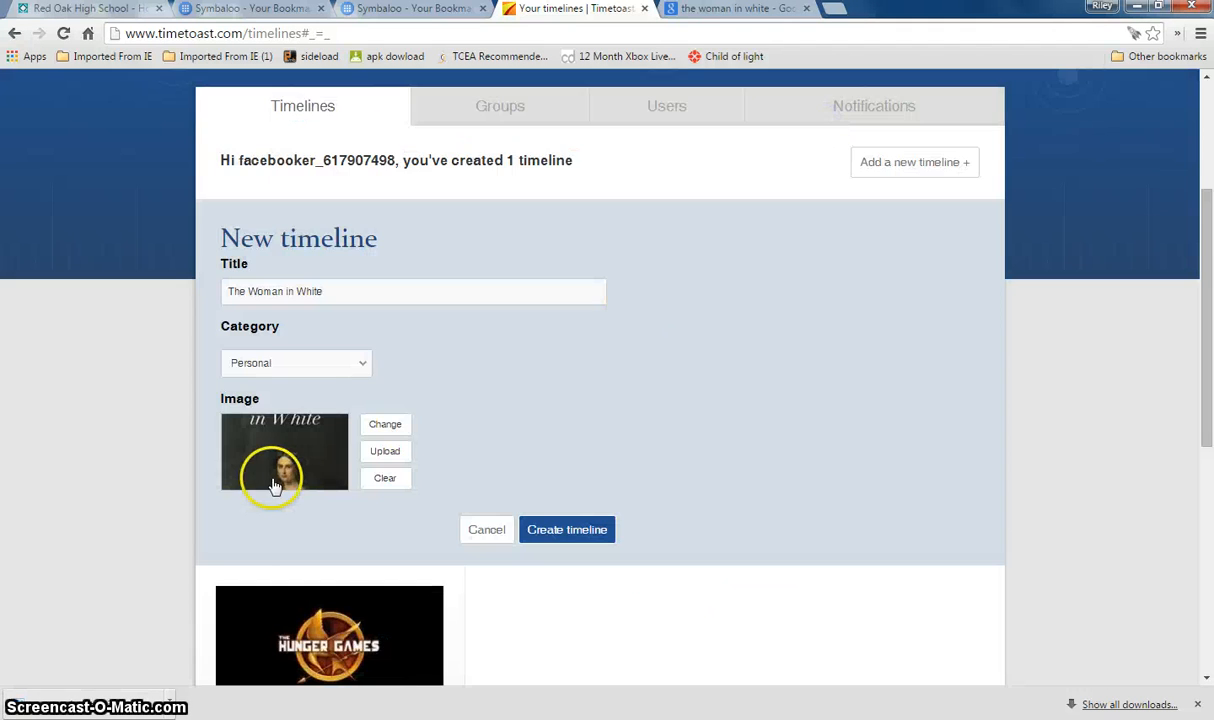
left_click(298, 460)
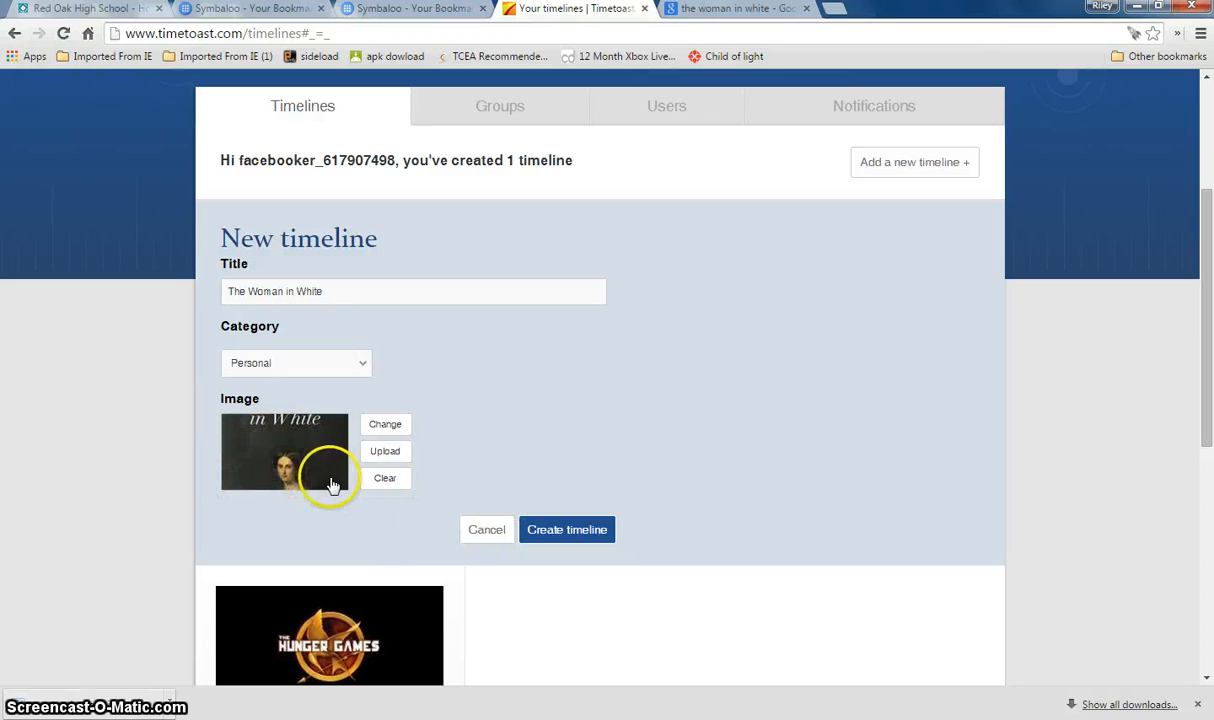
left_click(553, 532)
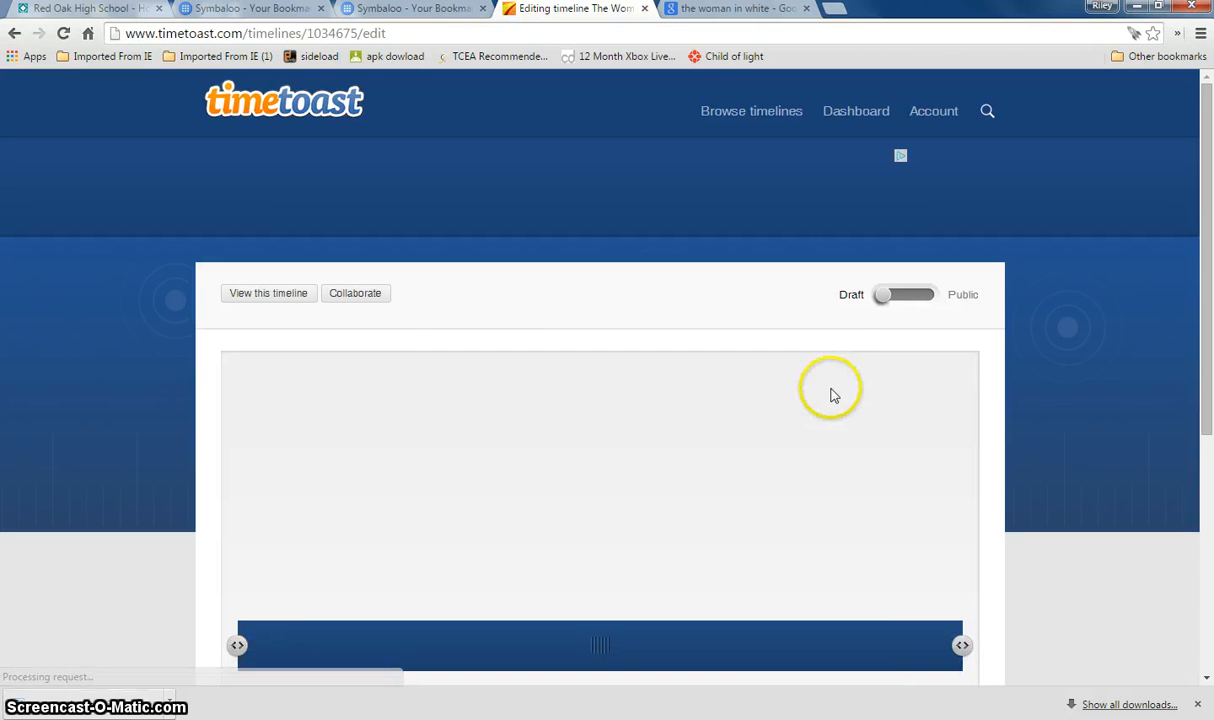
Add a new event to the timeline and title it "Walter Meets the Woman in White".
left_click_drag(1205, 250, 1203, 303)
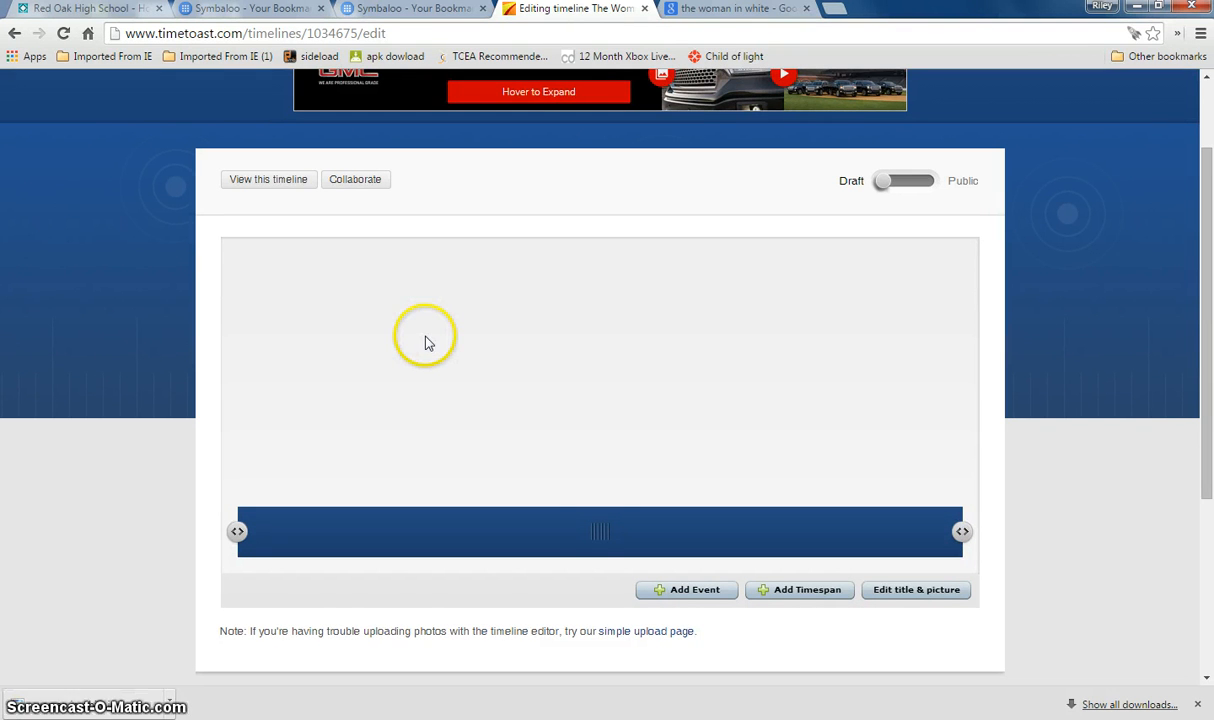
left_click(627, 536)
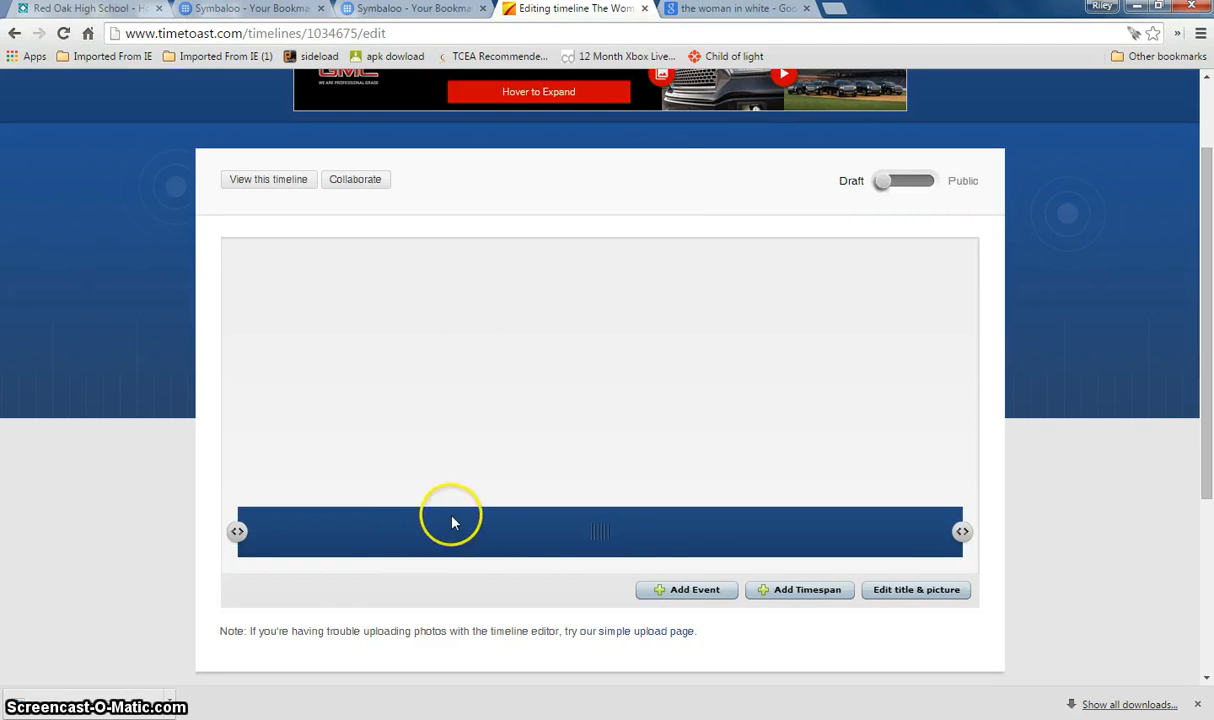
left_click(678, 592)
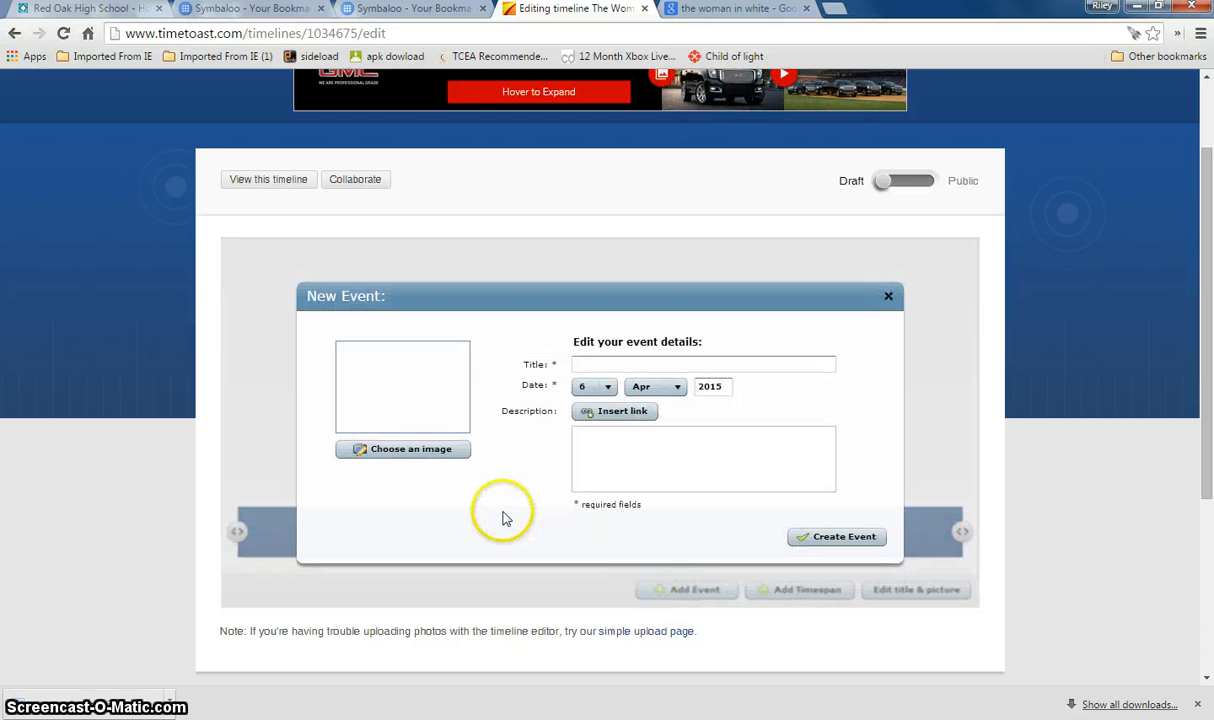
left_click(613, 364)
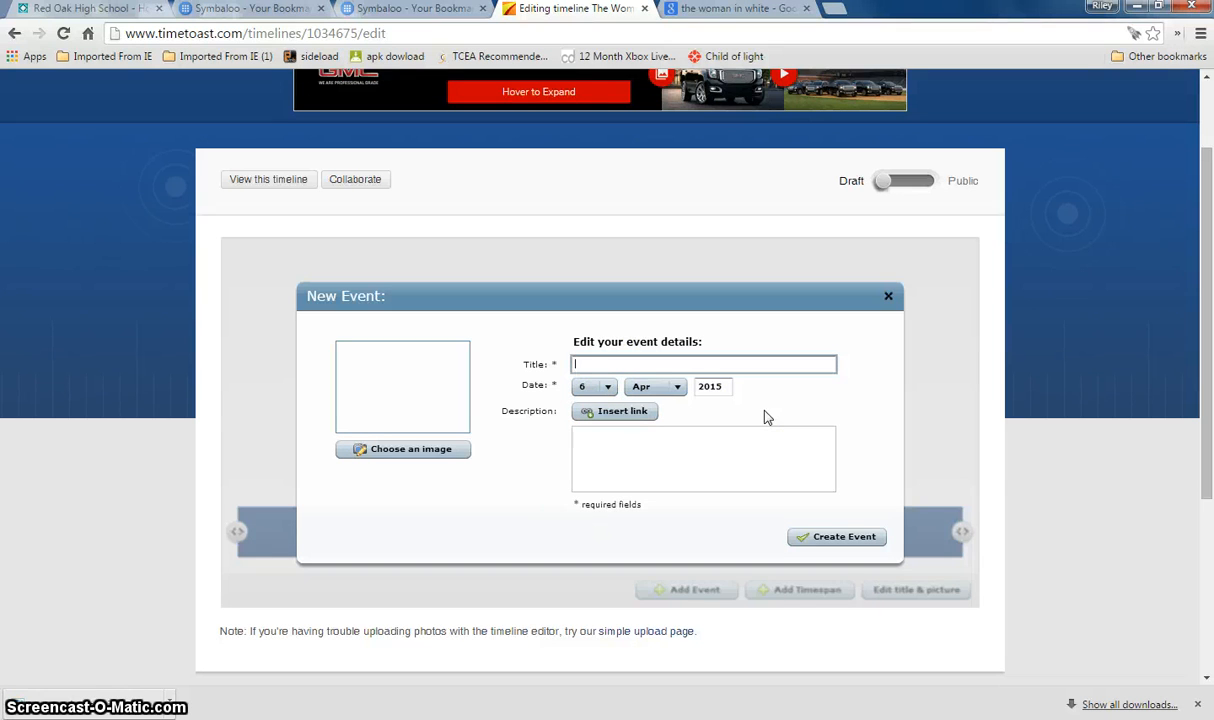
type("Walt")
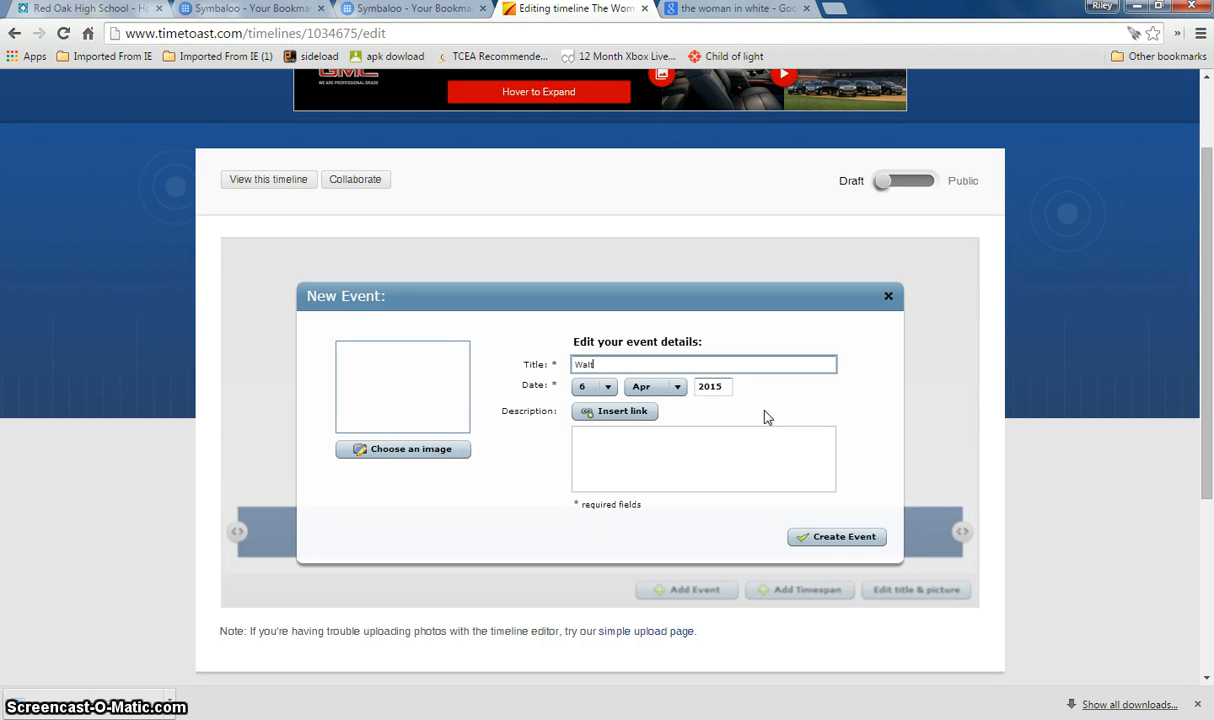
type("er meet")
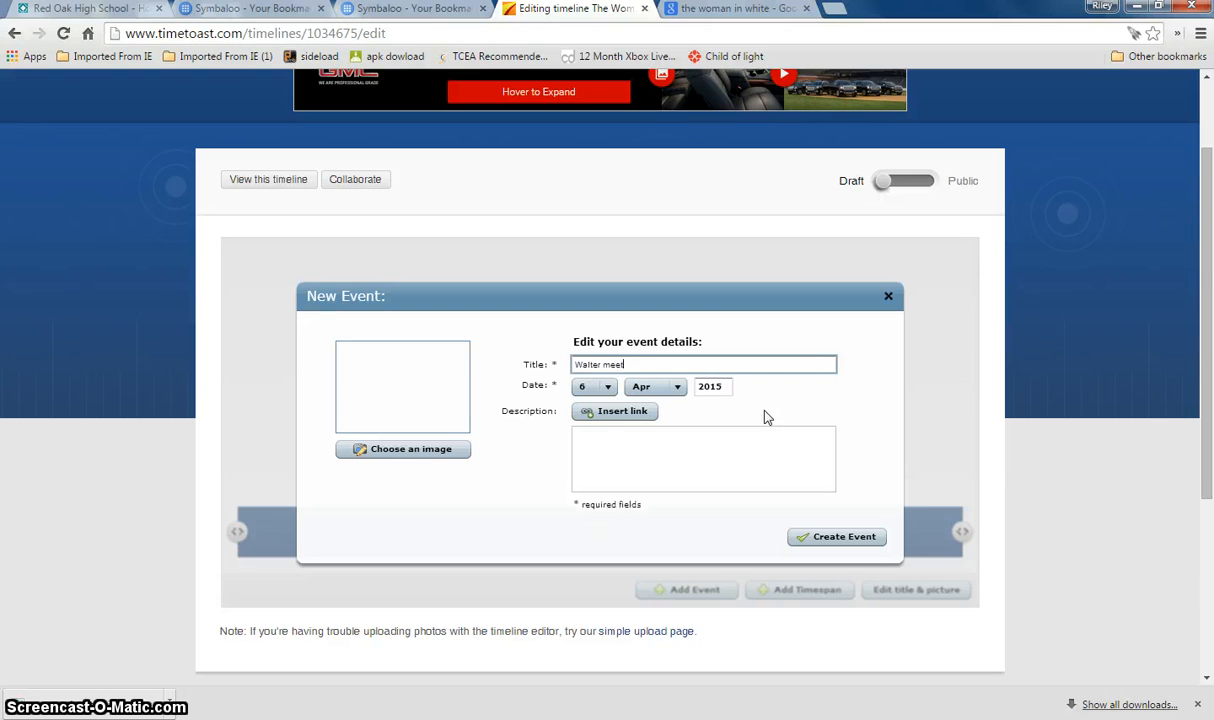
key("BackSpace")
key("BackSpace")
key("BackSpace")
key("BackSpace")
type("Meets")
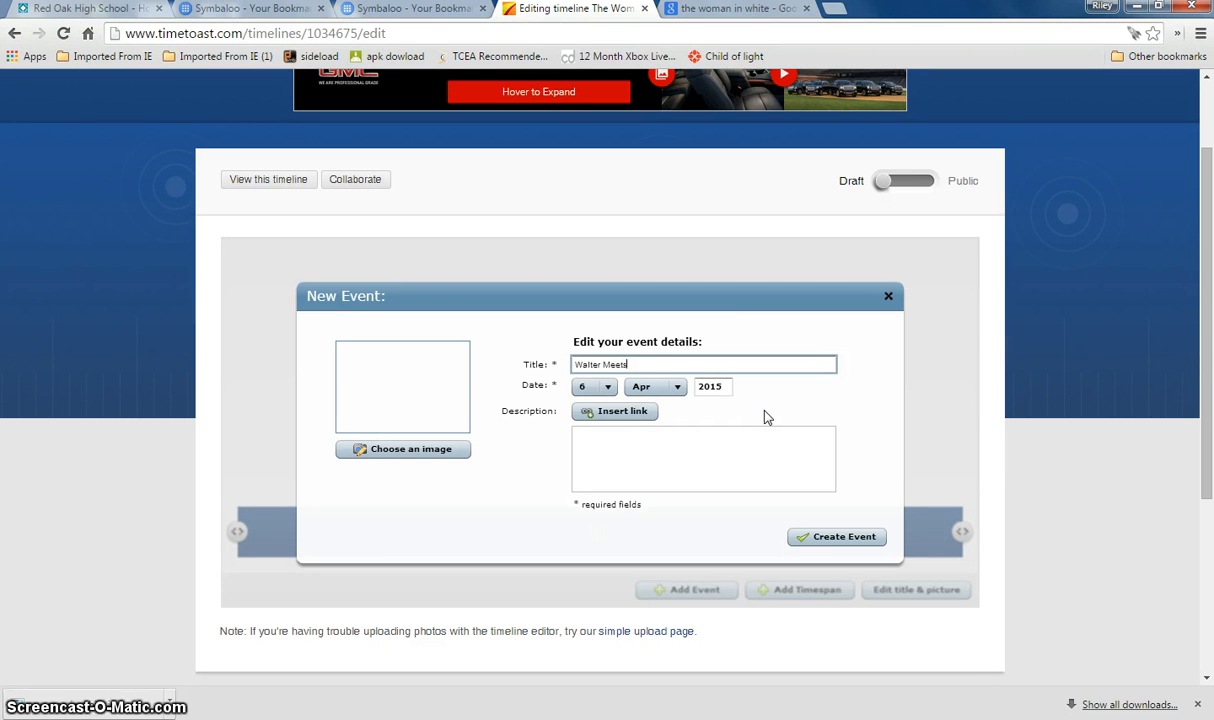
type(" the Woman")
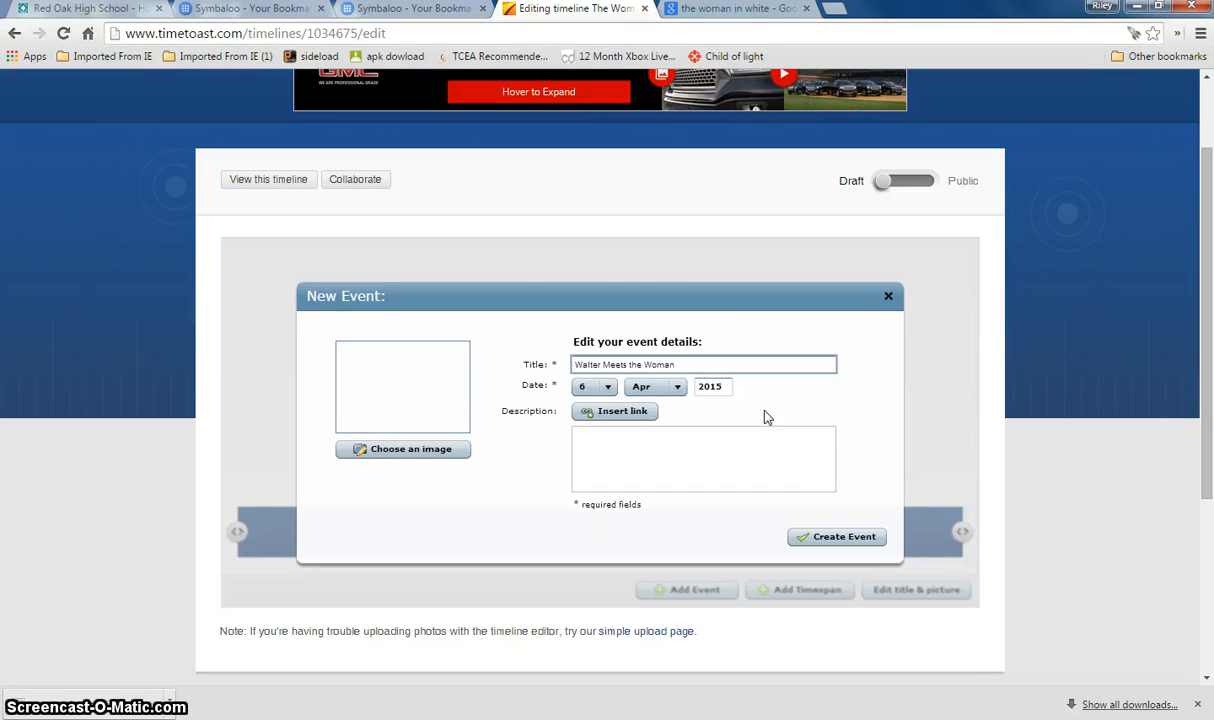
type(" in White")
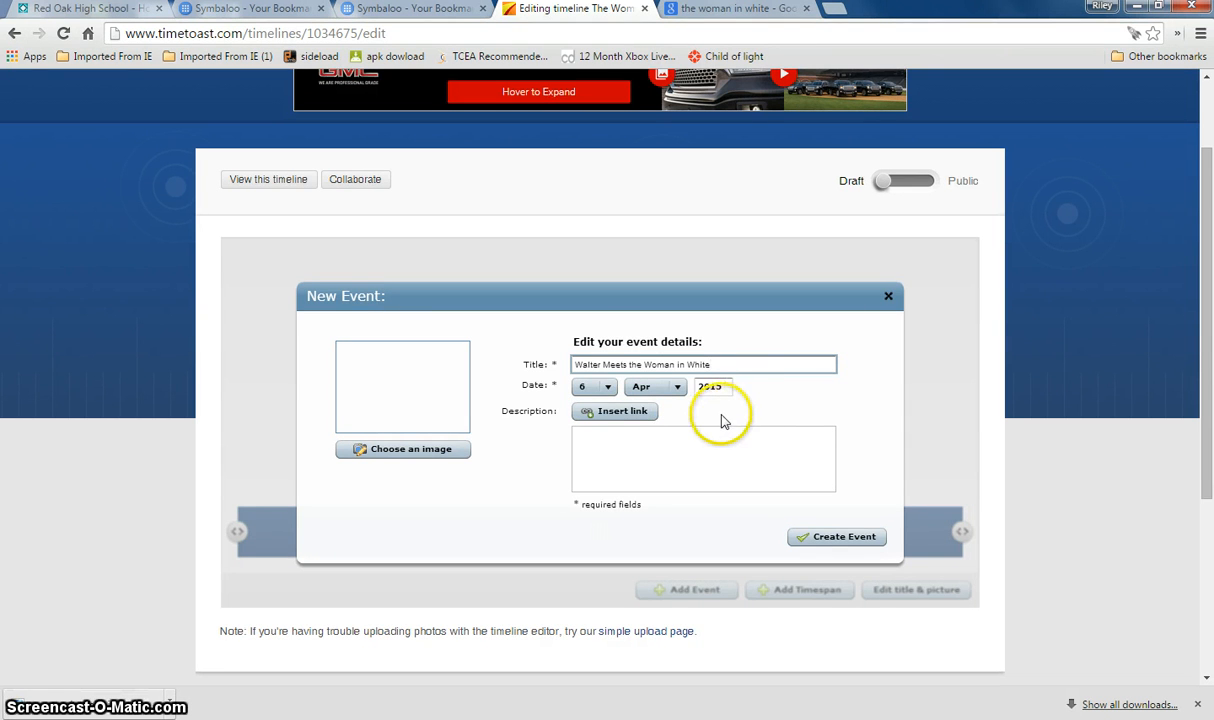
Set the new event's date to 20 Sep 1859.
left_click(677, 389)
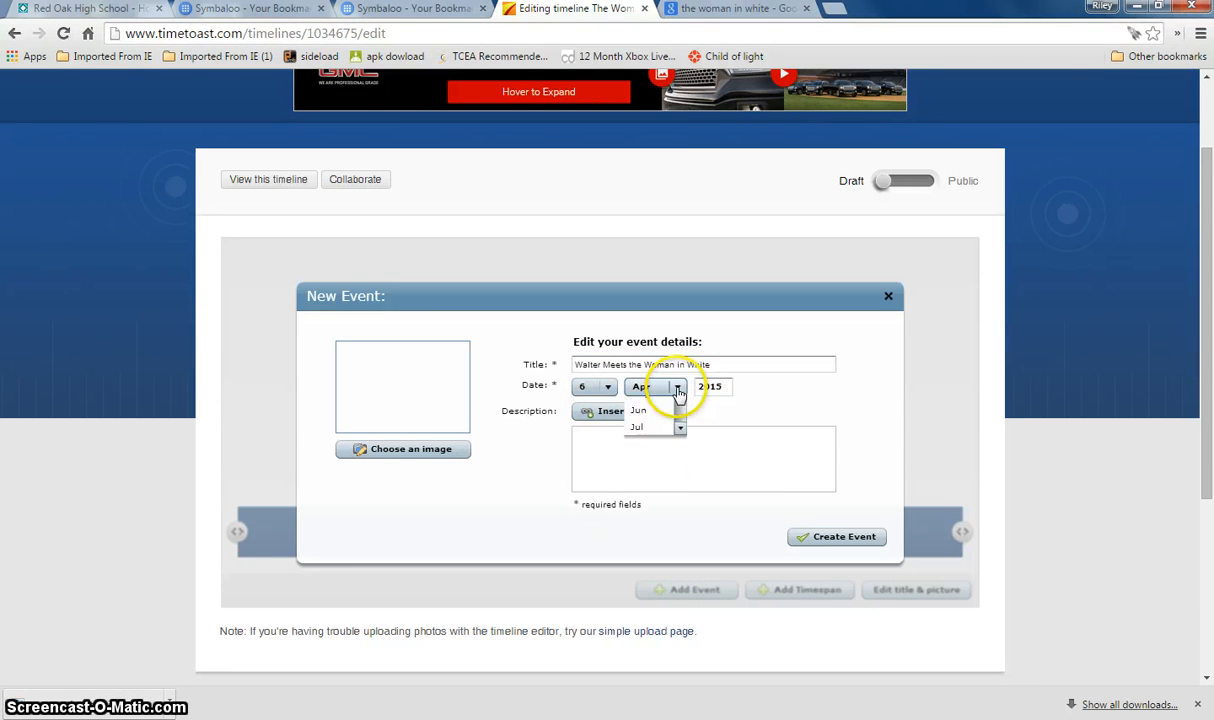
left_click_drag(678, 427, 679, 445)
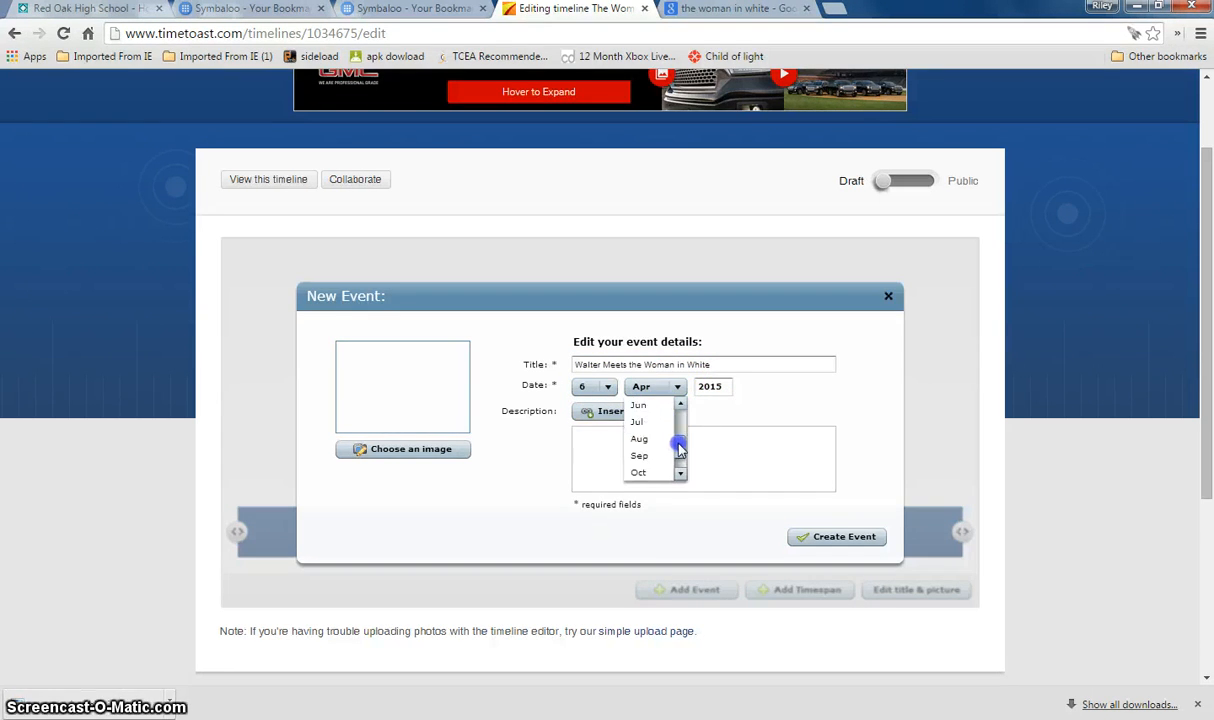
left_click(639, 455)
left_click(606, 388)
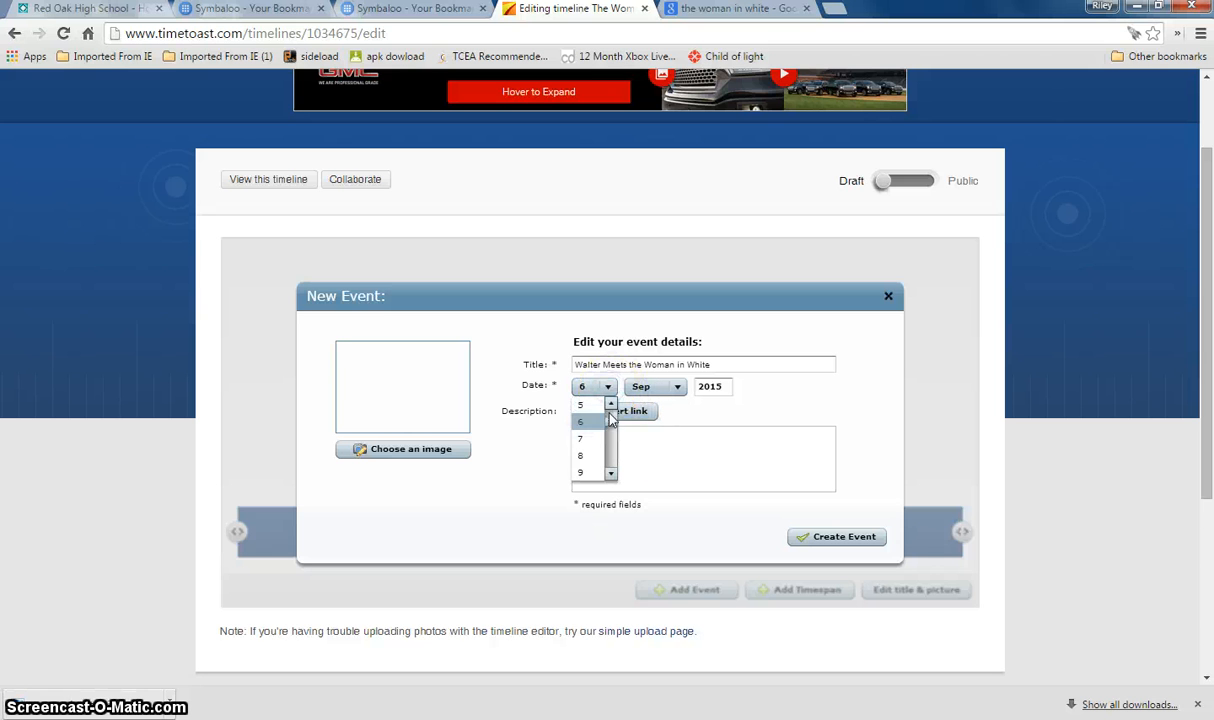
left_click_drag(611, 421, 612, 440)
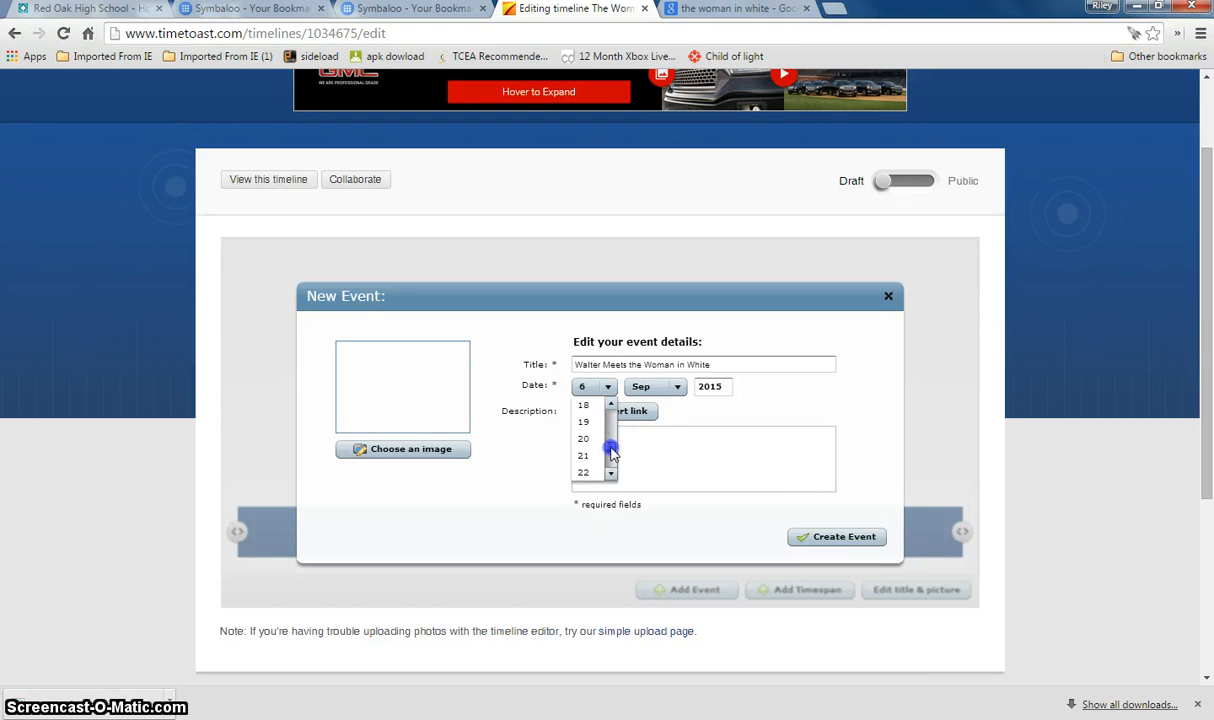
left_click(584, 438)
left_click(712, 388)
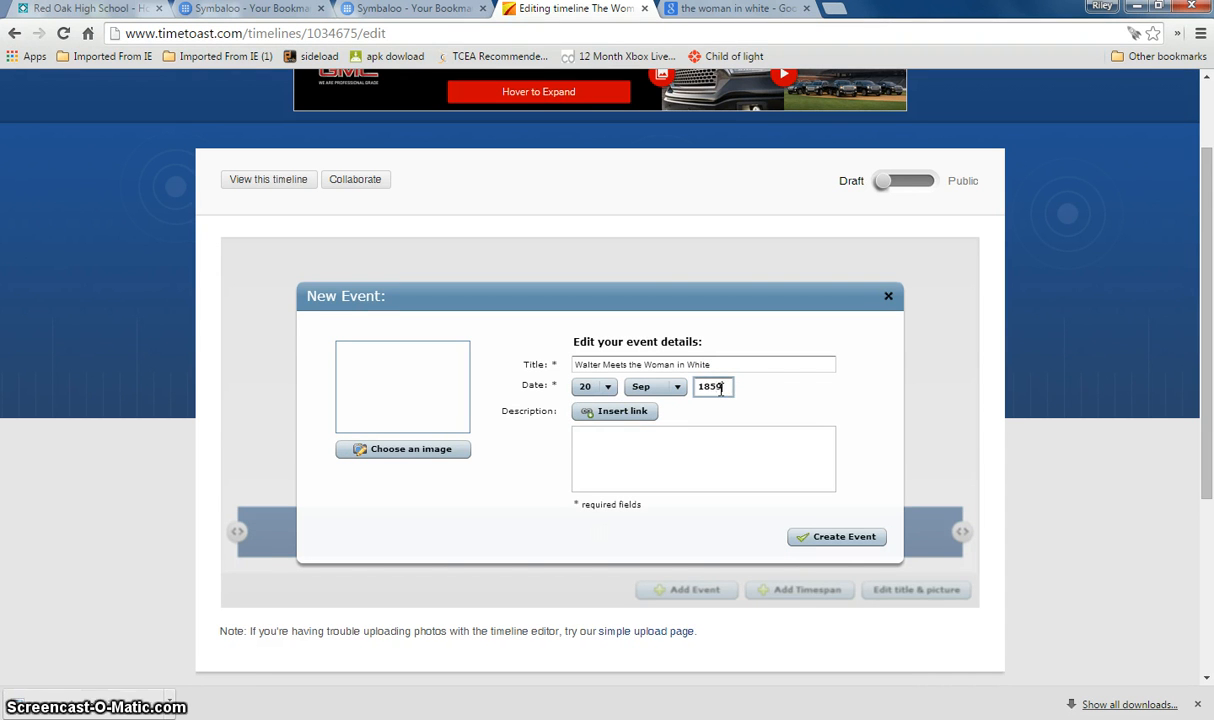
Describe the event: while waiting to travel to his next teaching assignment, Walter meets and helps a mysterious, distressed lady in white, wondering who she is.
left_click(620, 442)
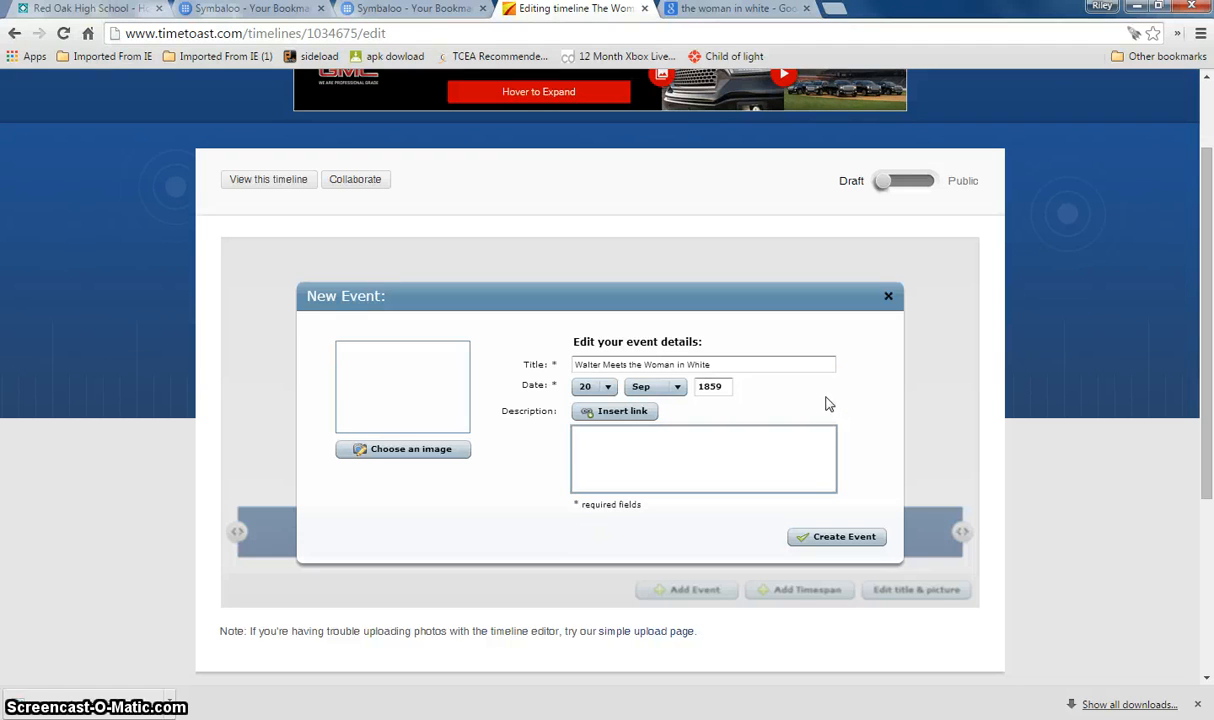
type("While waiting to travel to his n ext teaching")
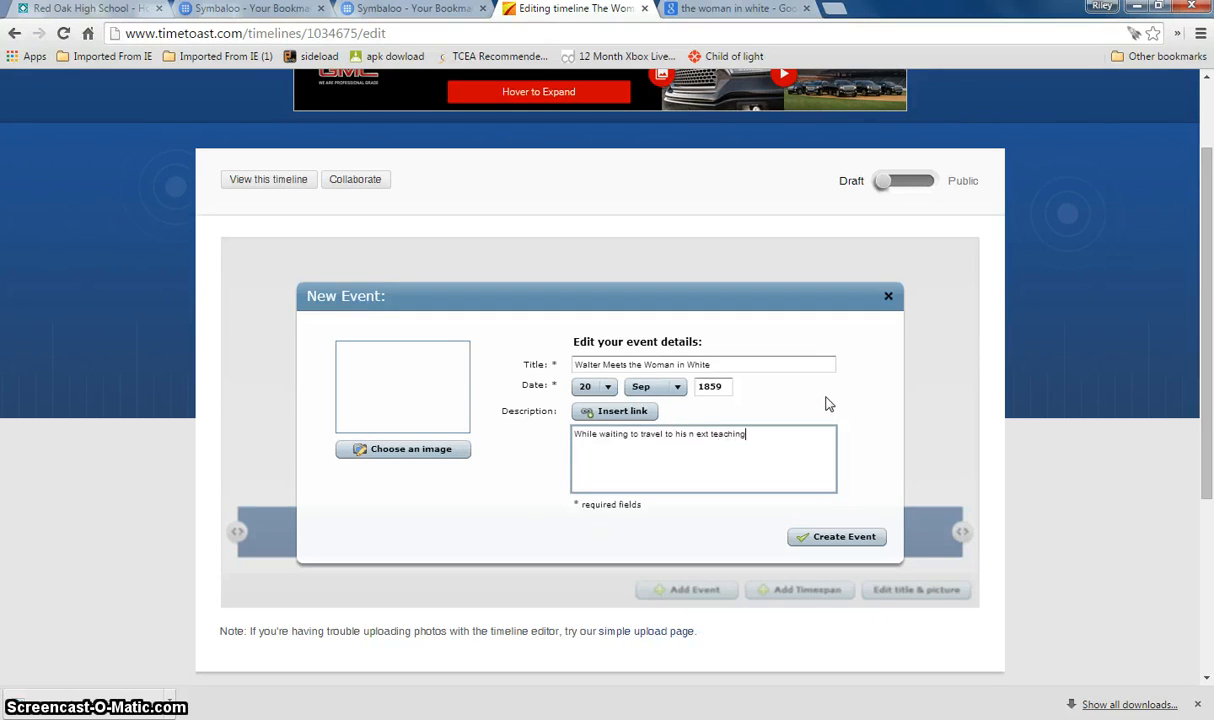
type(" assign")
type("ts a")
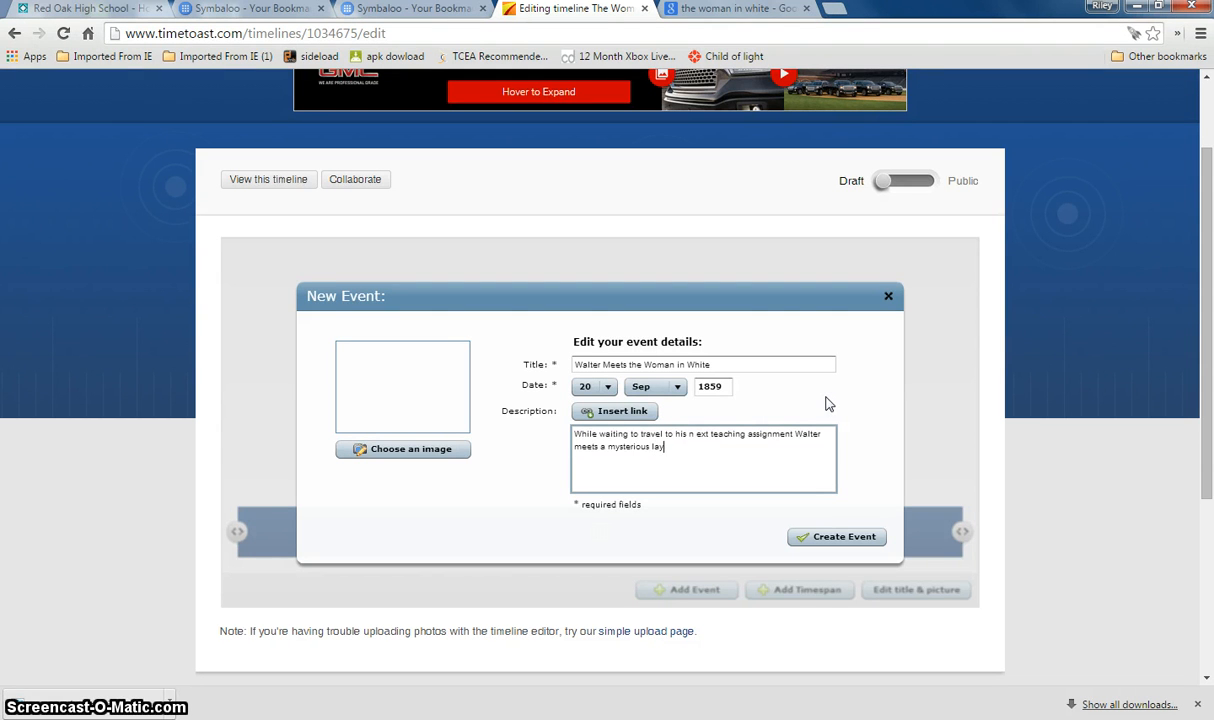
type(" mysterious la")
key("BackSpace")
key("BackSpace")
type("ady wearing white. He hel")
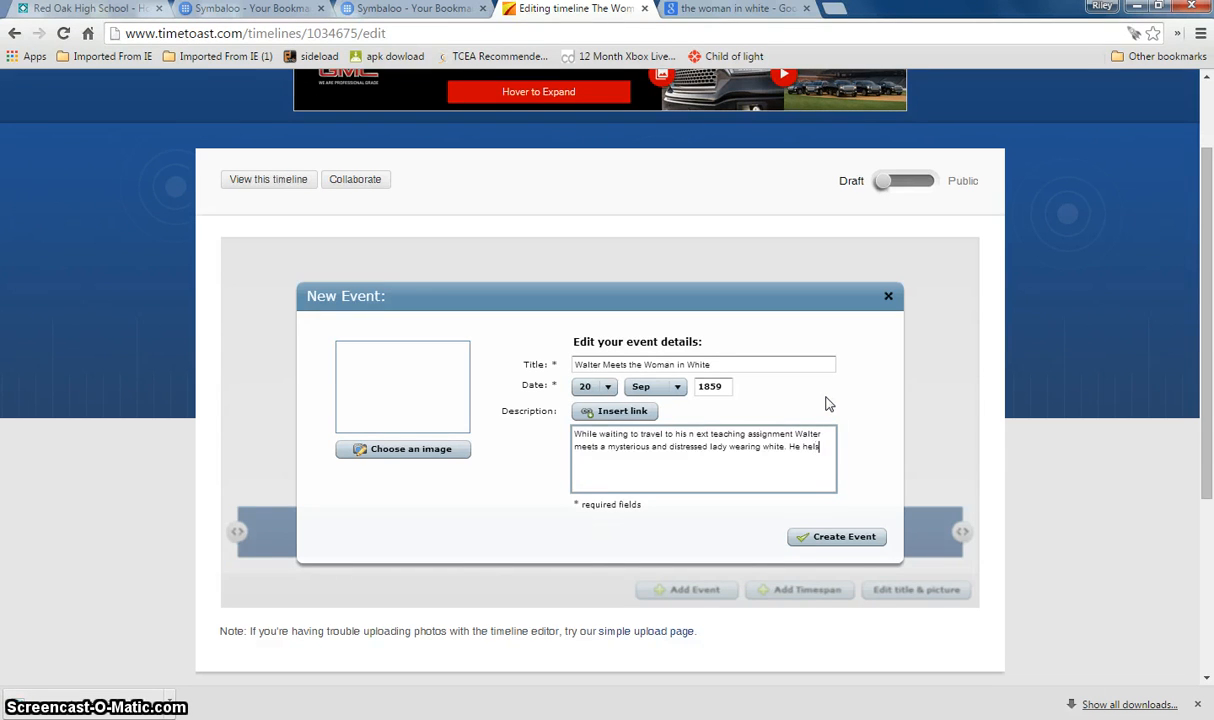
type("on th")
type("who she is.")
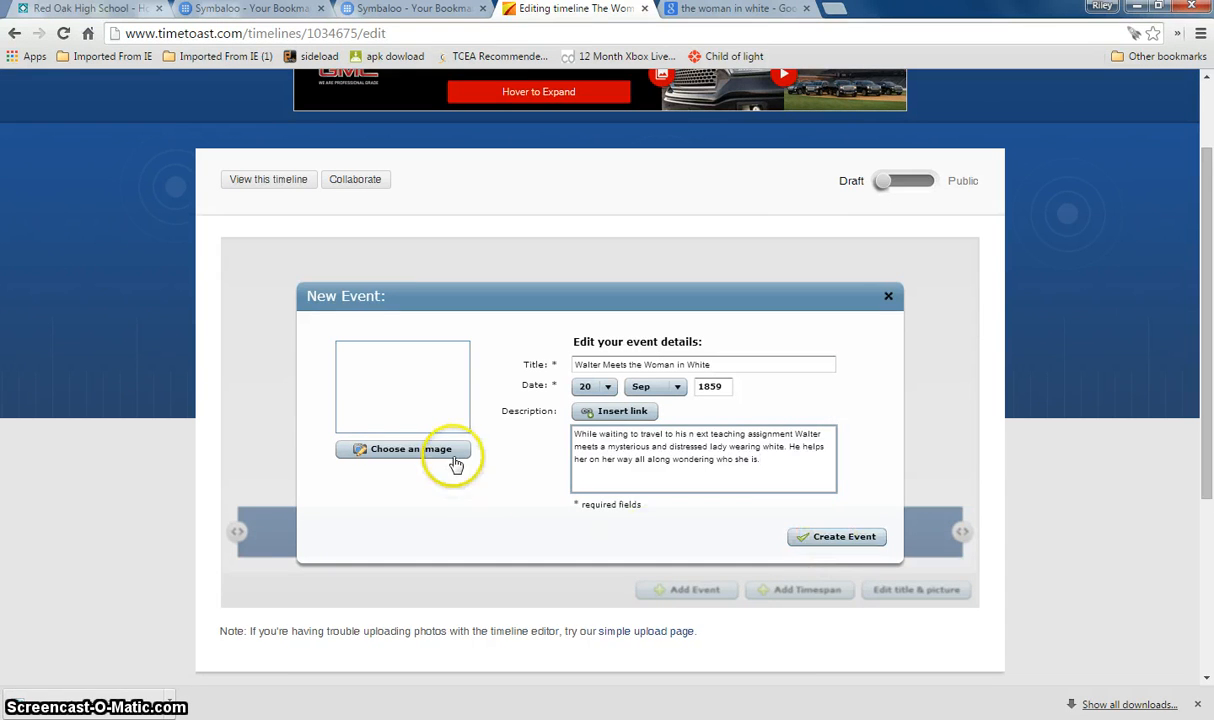
From the Google Images results, save the engraving of a man in a hat beside a woman in white to the Desktop as "meeting".
left_click(718, 10)
scroll(537, 205, "down", 3)
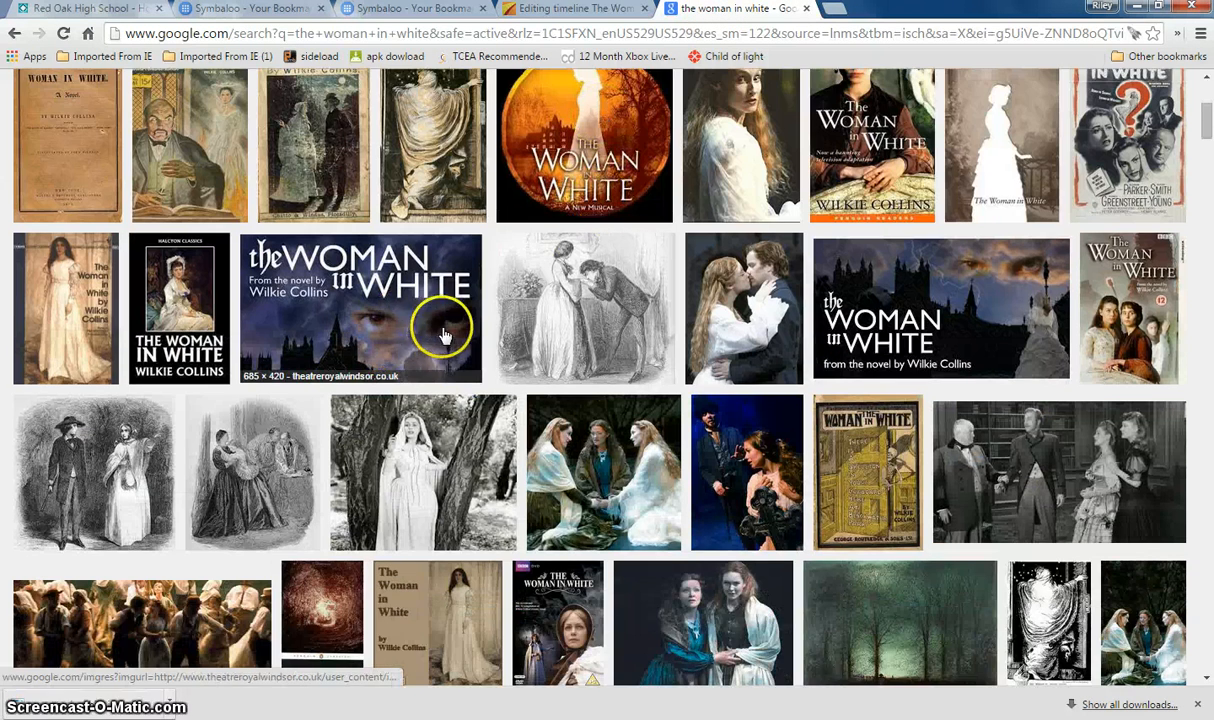
right_click(108, 446)
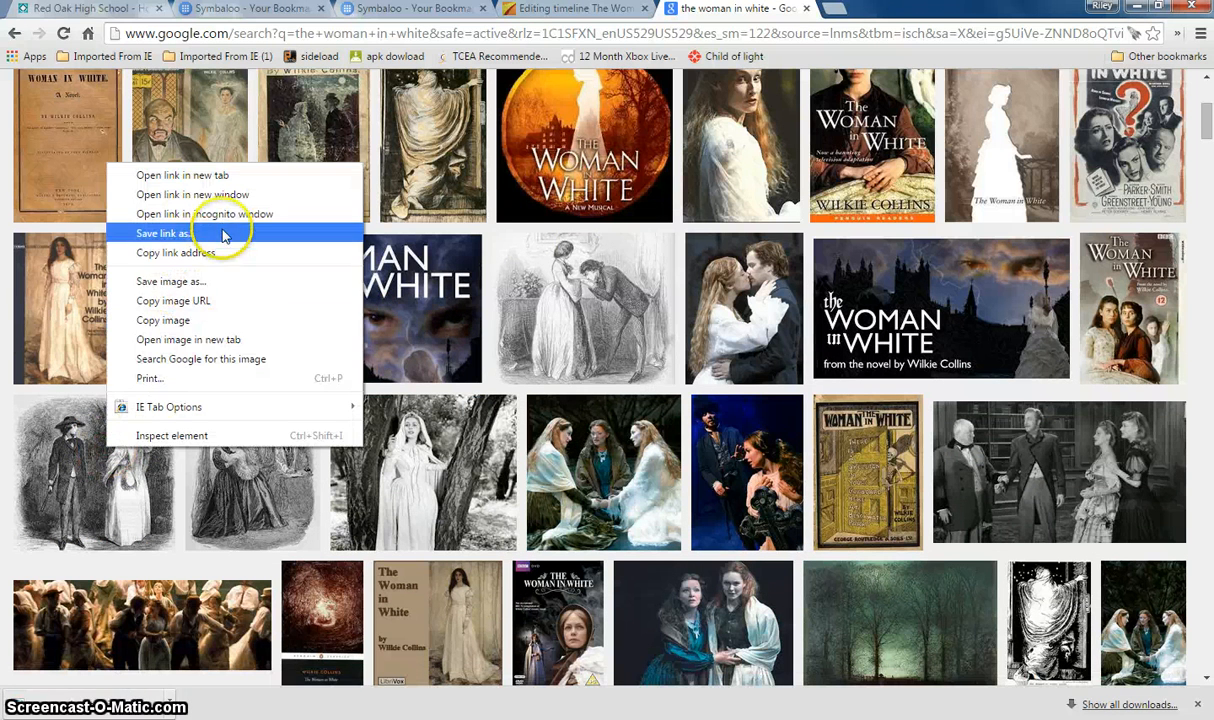
left_click(200, 281)
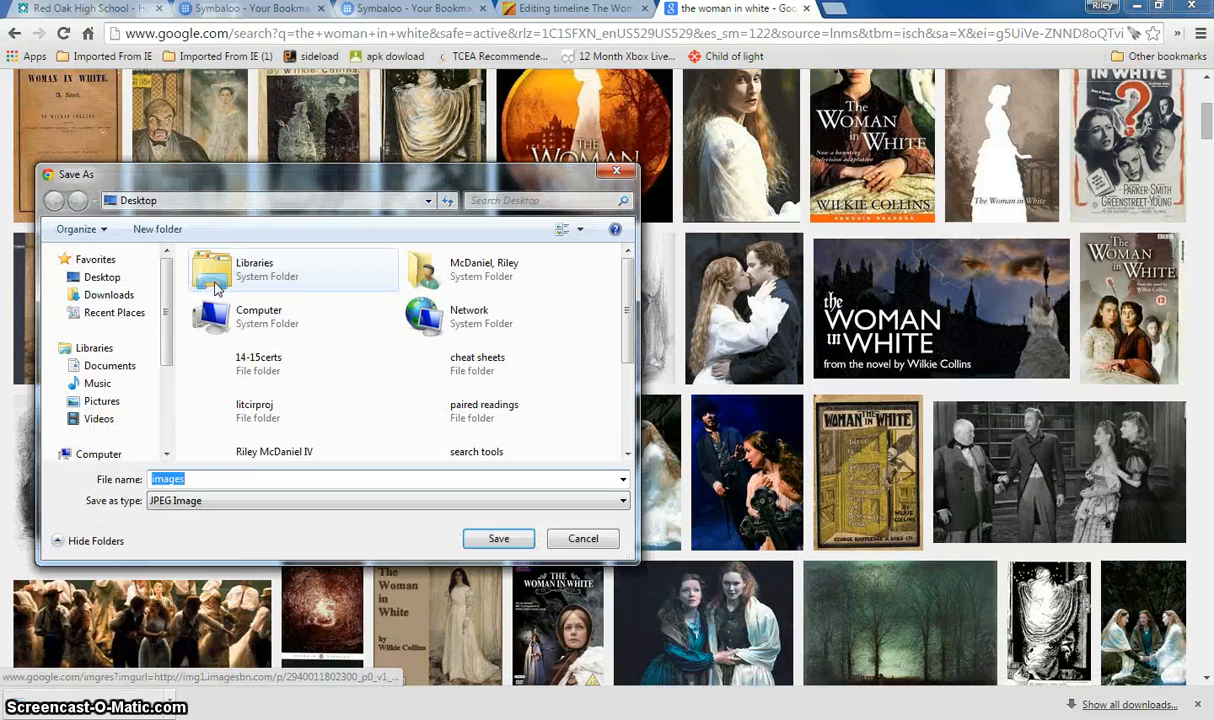
key("BackSpace")
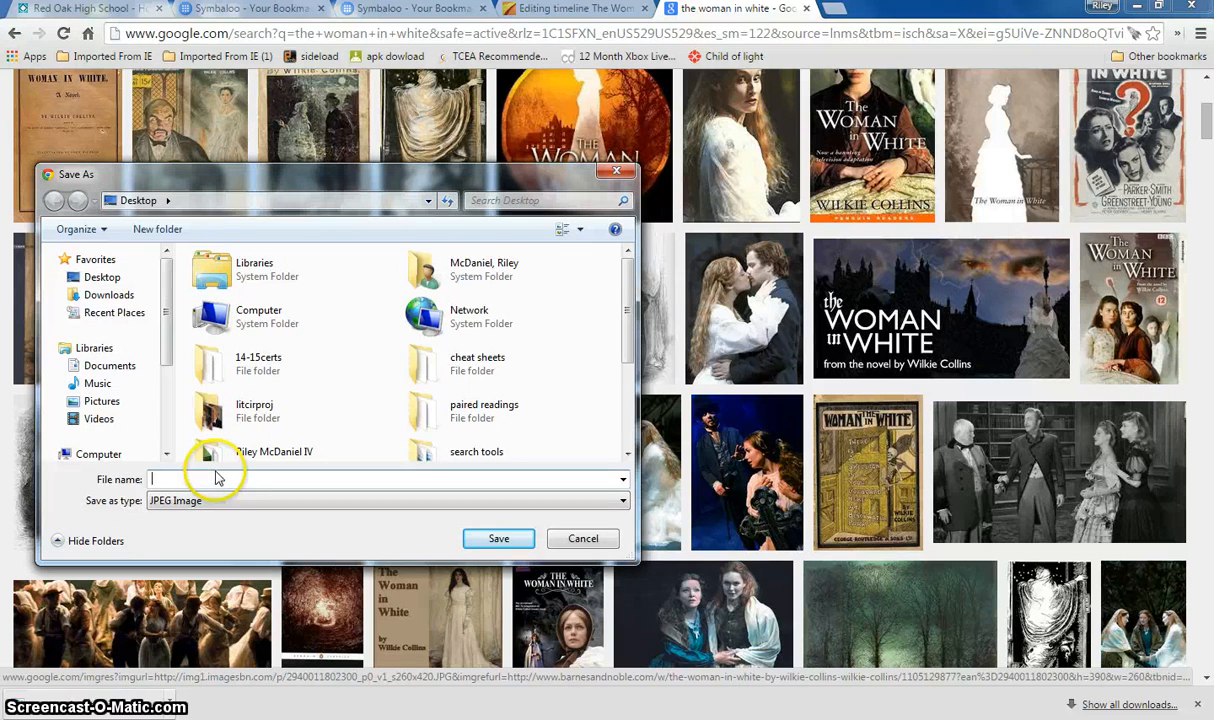
type("meeting")
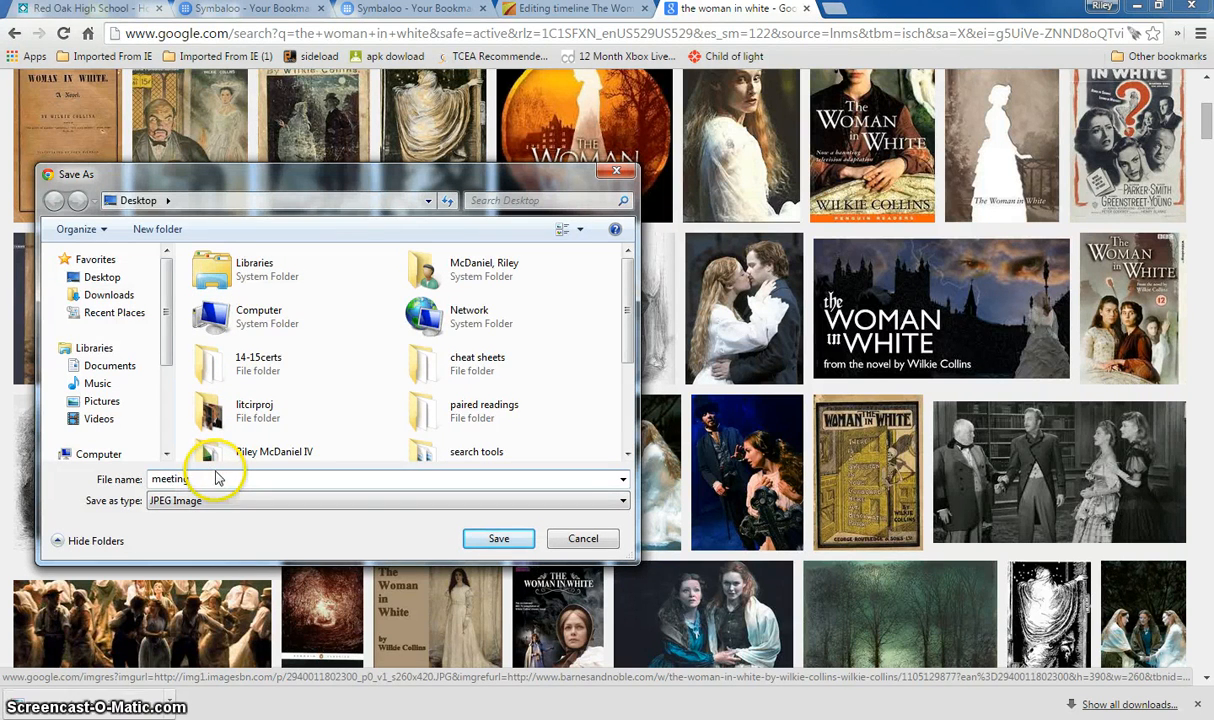
left_click(104, 278)
left_click(492, 538)
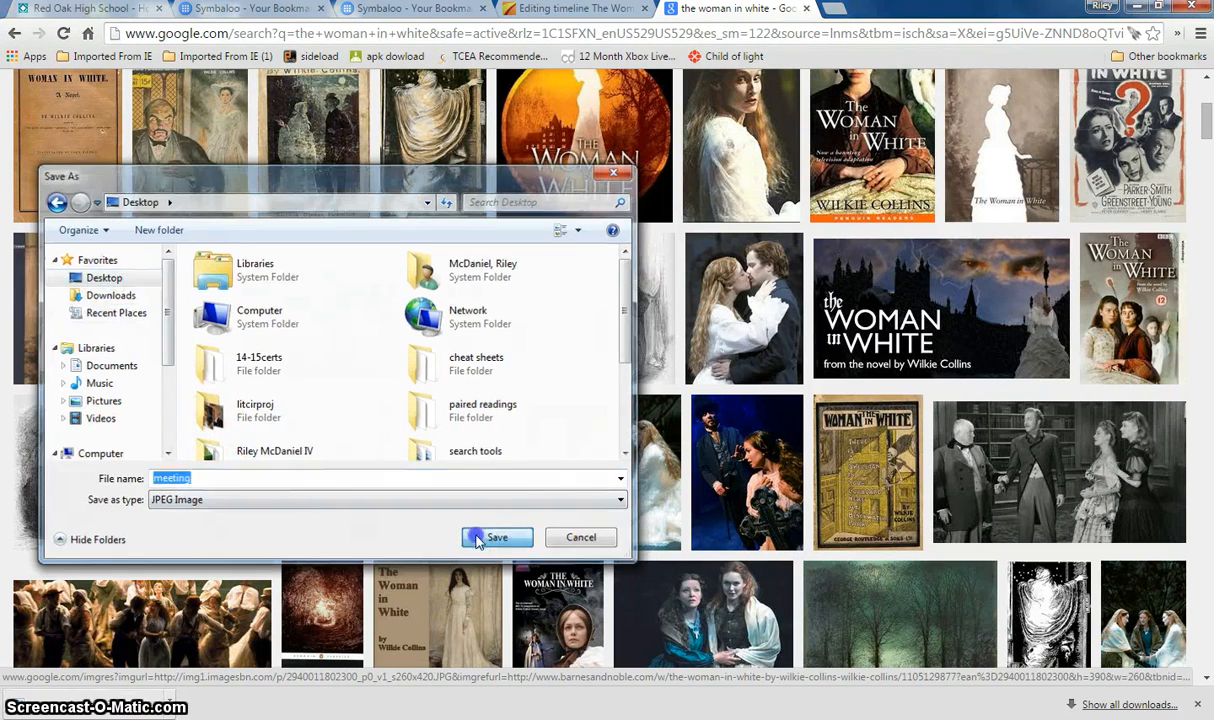
Return to the timeline editor, upload the "meeting" image from the Desktop as the event's picture, and create the event.
left_click(582, 9)
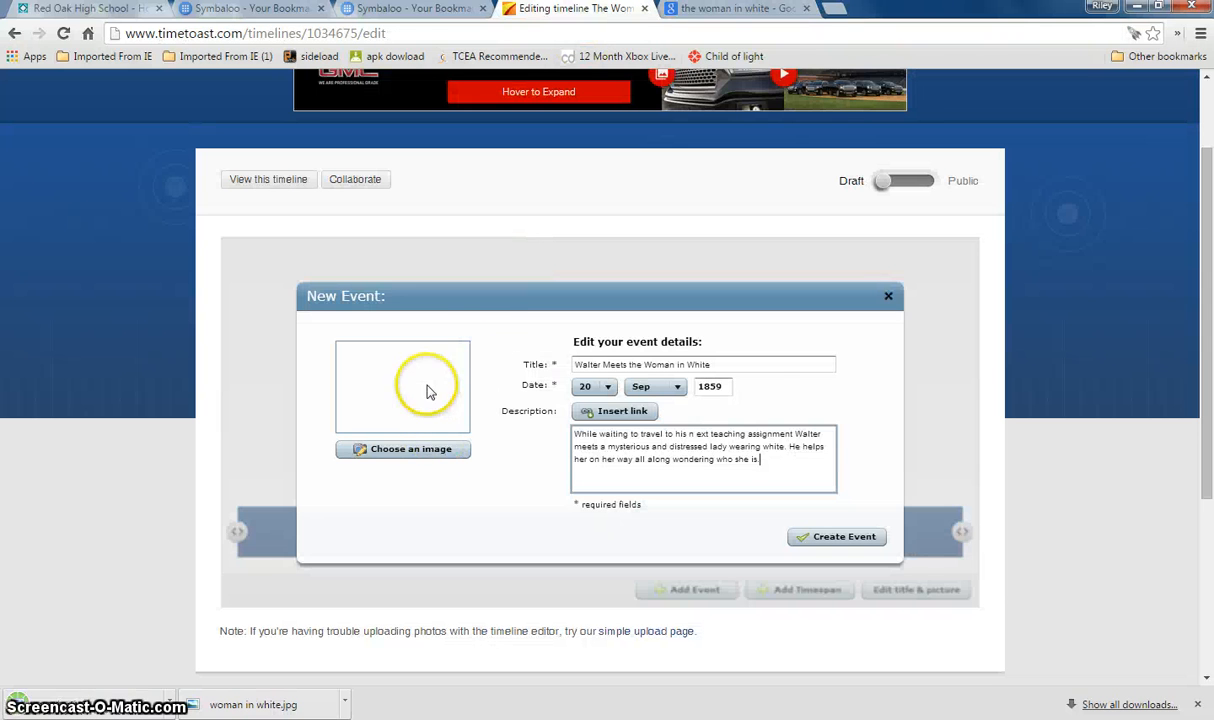
left_click(424, 455)
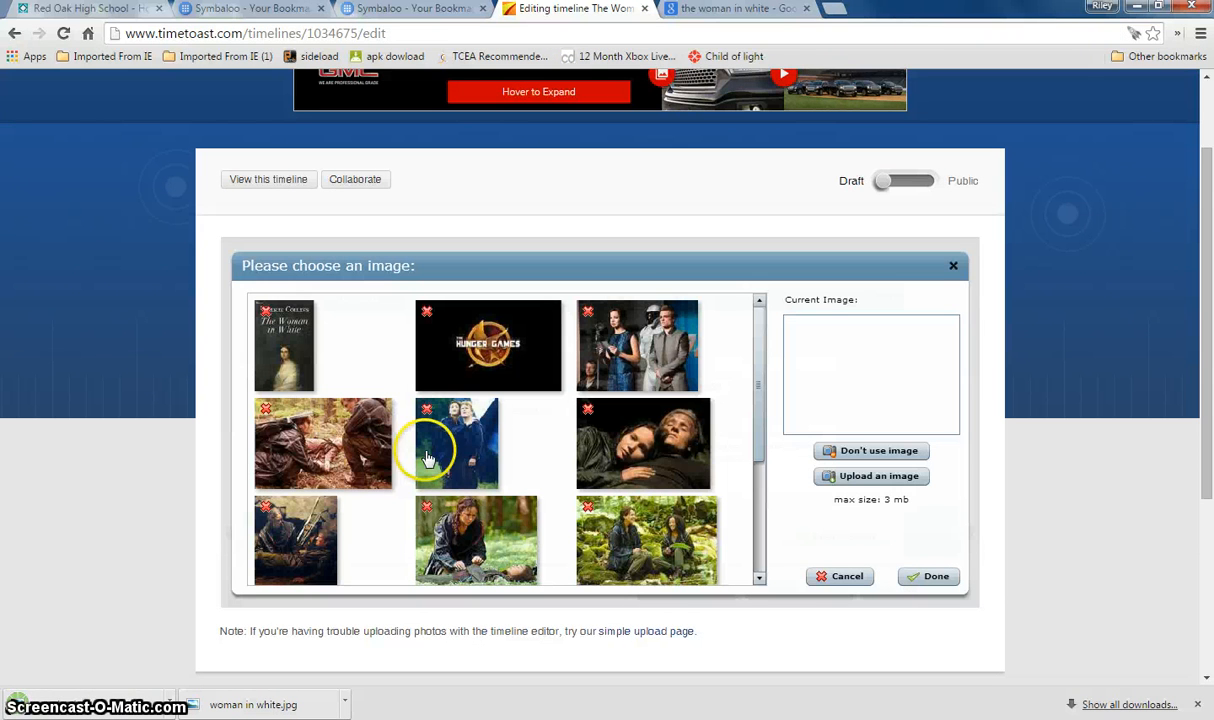
left_click(830, 476)
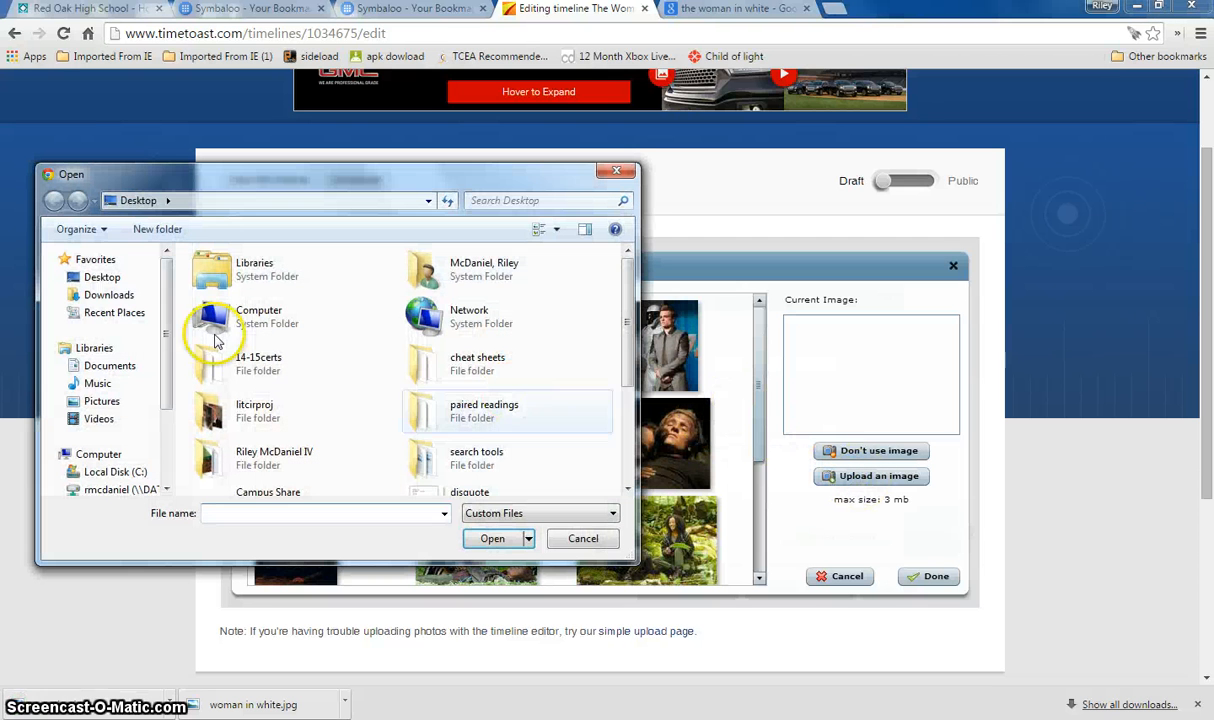
left_click(100, 277)
left_click_drag(623, 300, 622, 398)
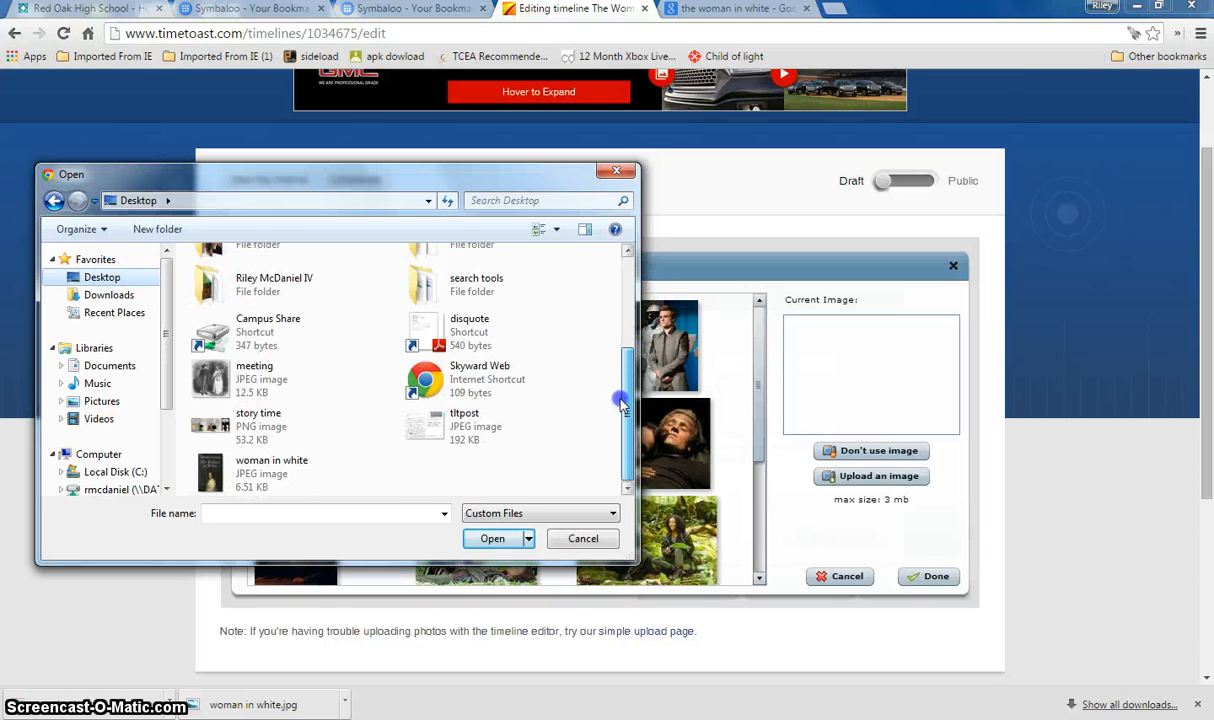
left_click(245, 385)
left_click(487, 539)
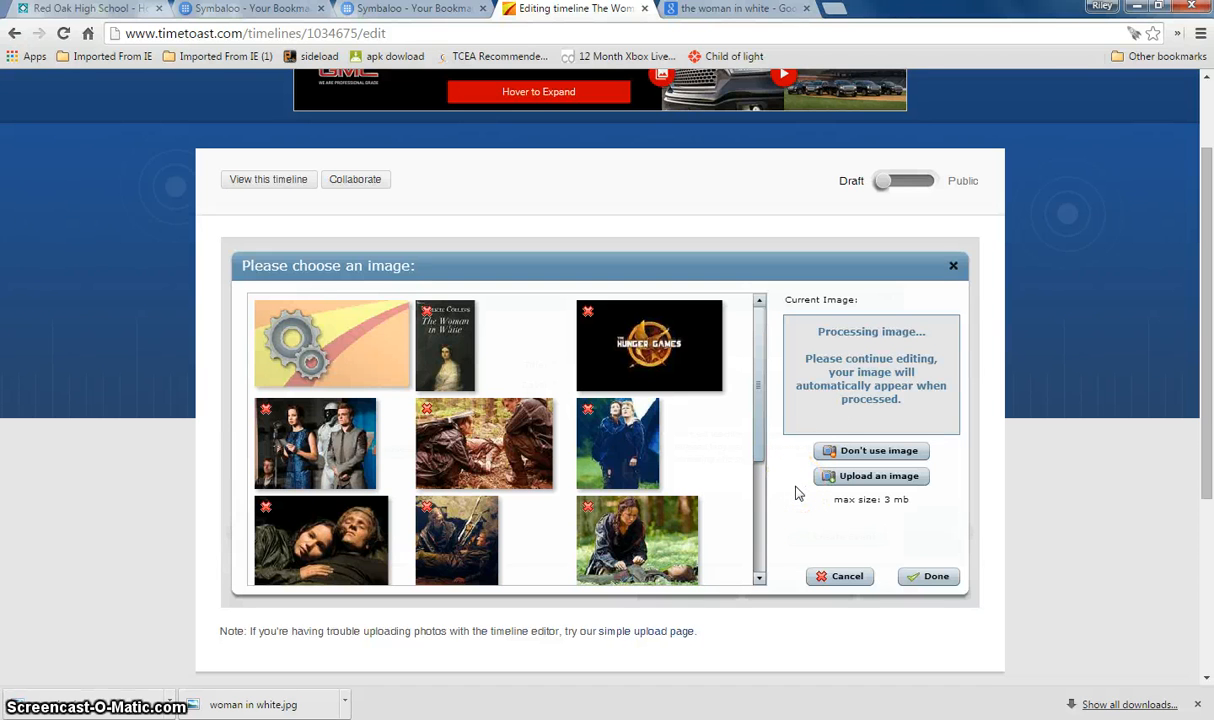
left_click(922, 577)
left_click(836, 535)
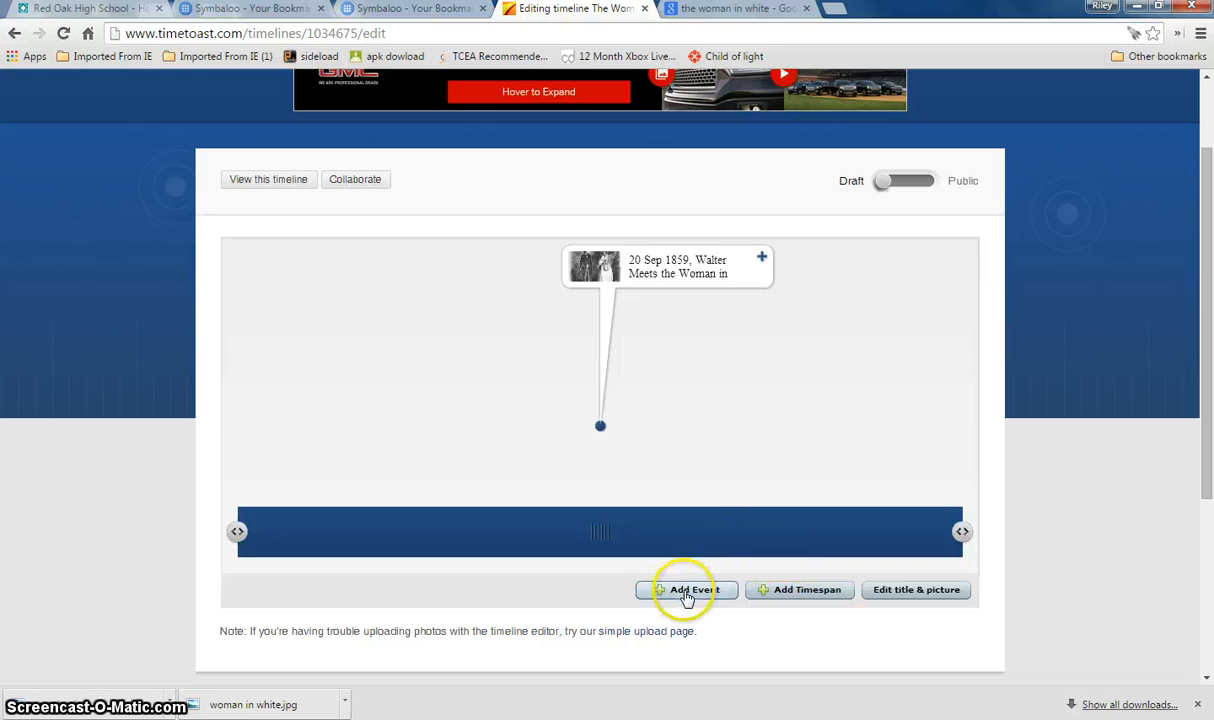
Start a second timeline event and title it "Walter goes to Limmeridge House".
left_click(688, 590)
left_click(678, 366)
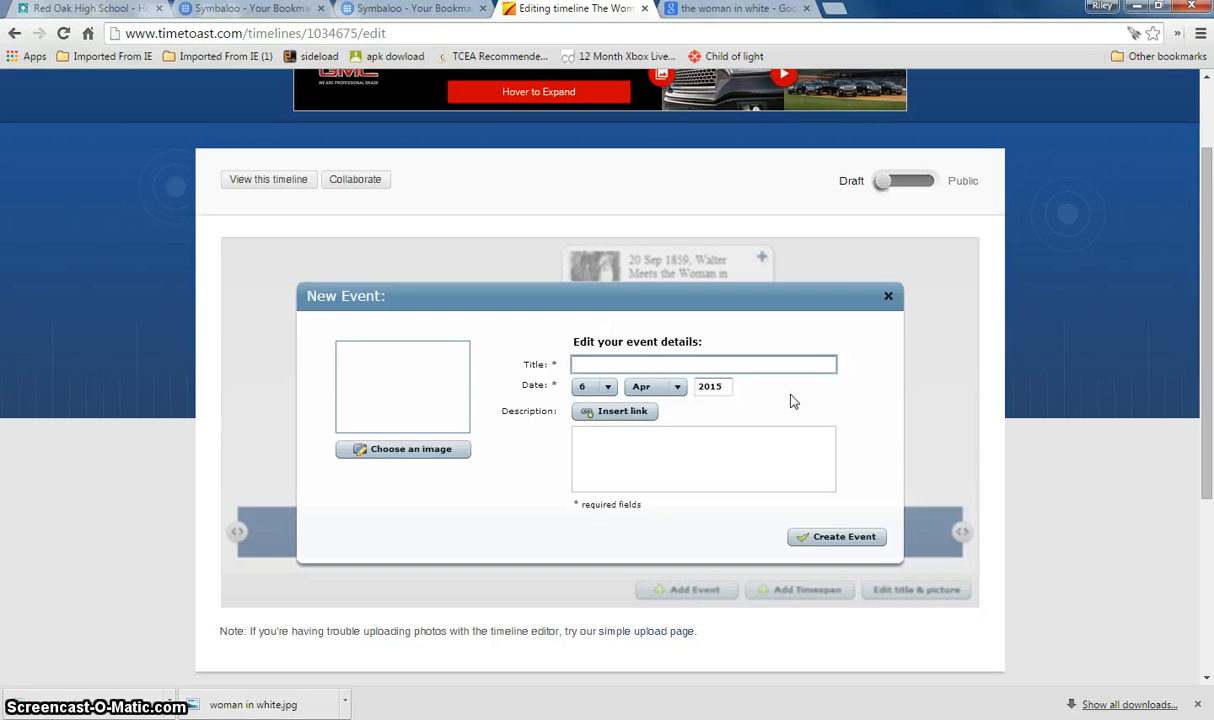
type("Walter goes")
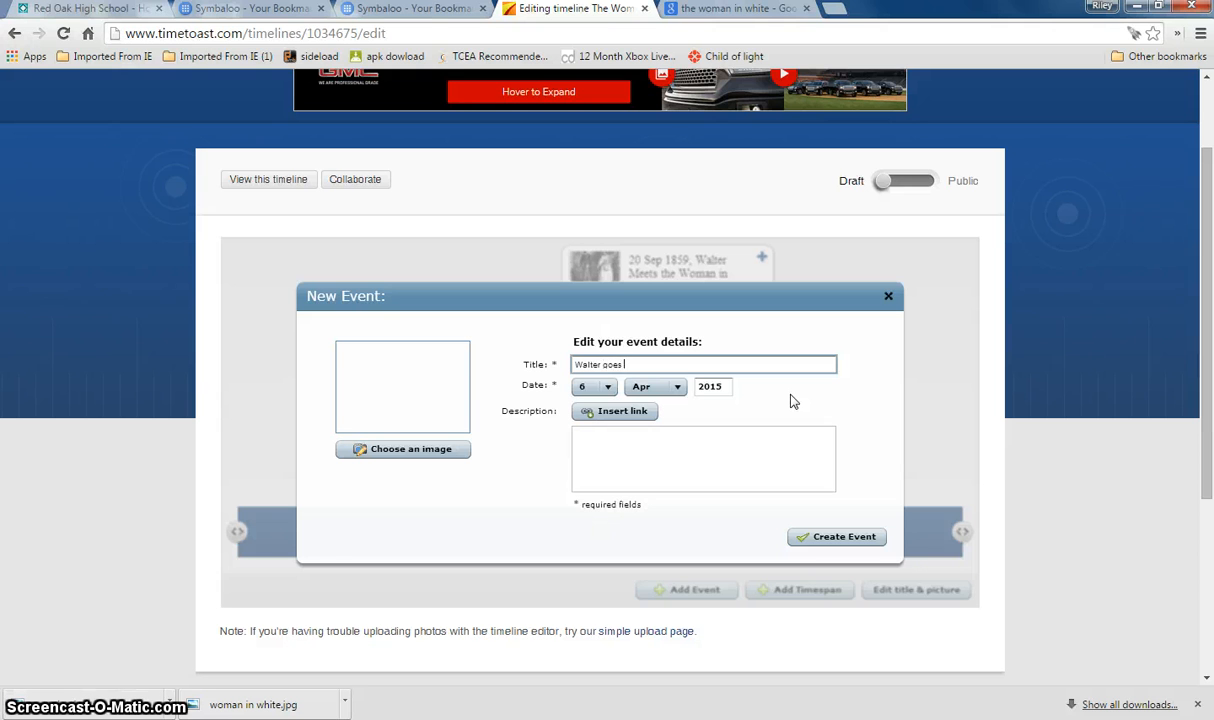
type(" to Limmerid")
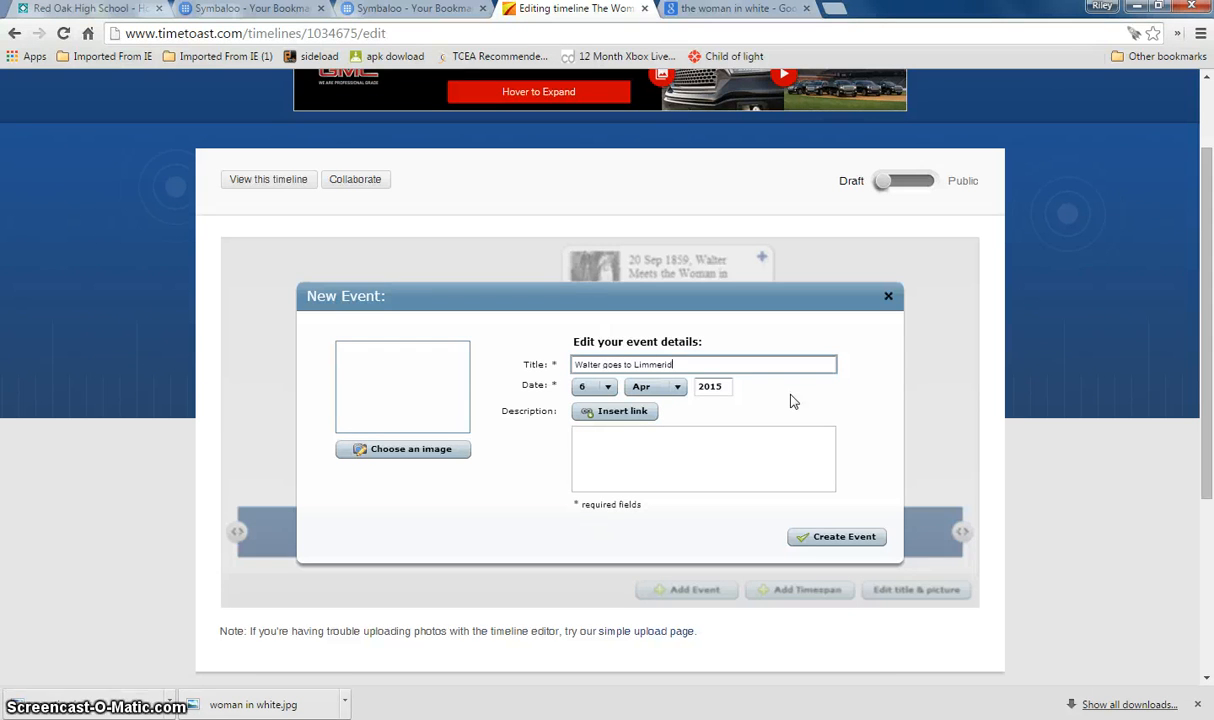
type("ge House")
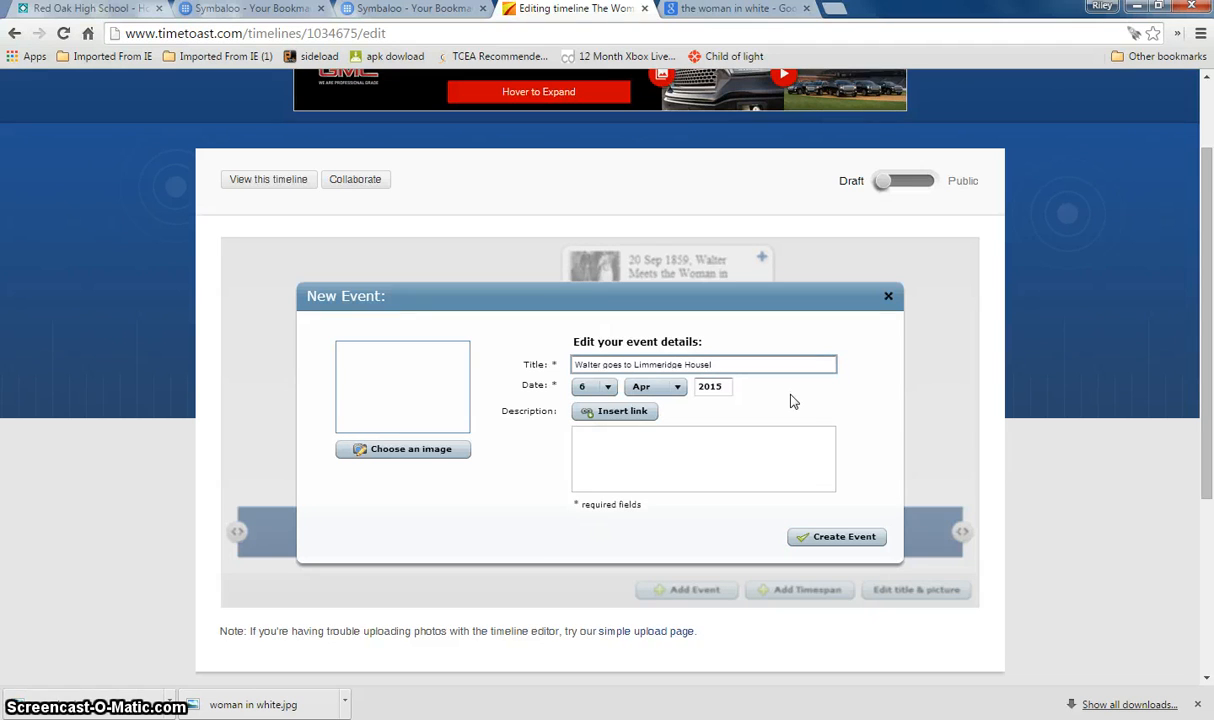
Complete the event title as "Walter goes to Limmeridge Household for New Teaching Job".
type("hold for Ne")
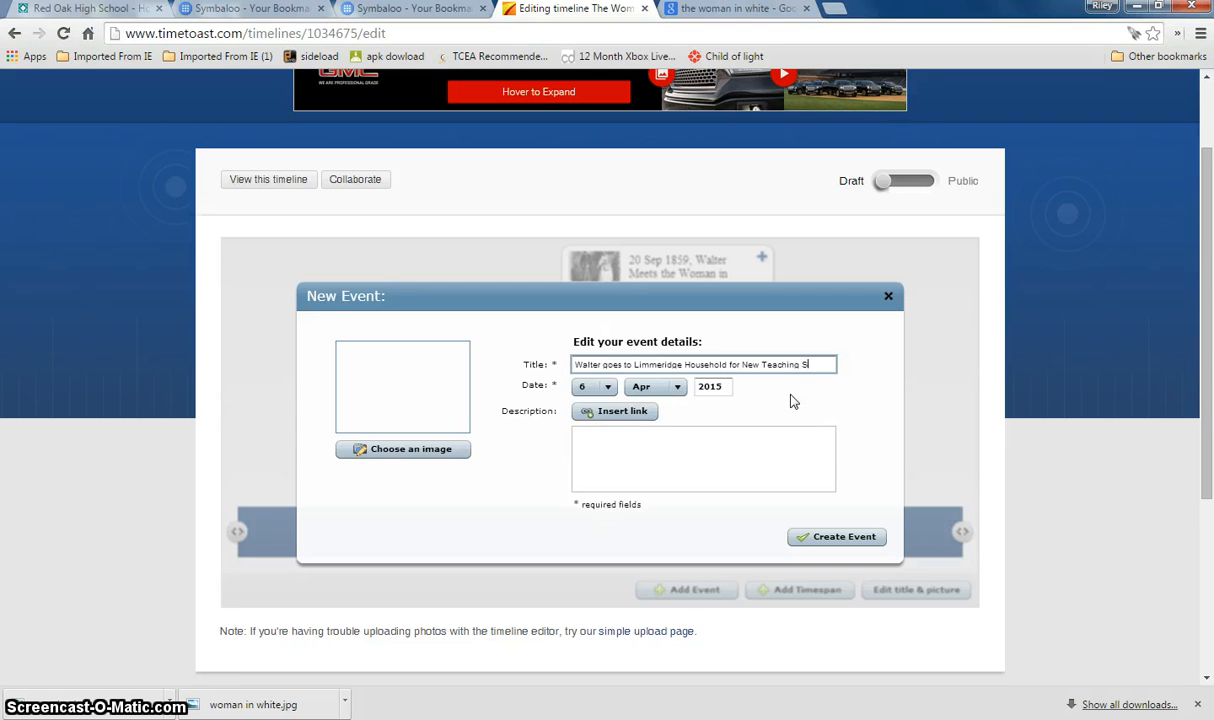
type("w Teaching Job")
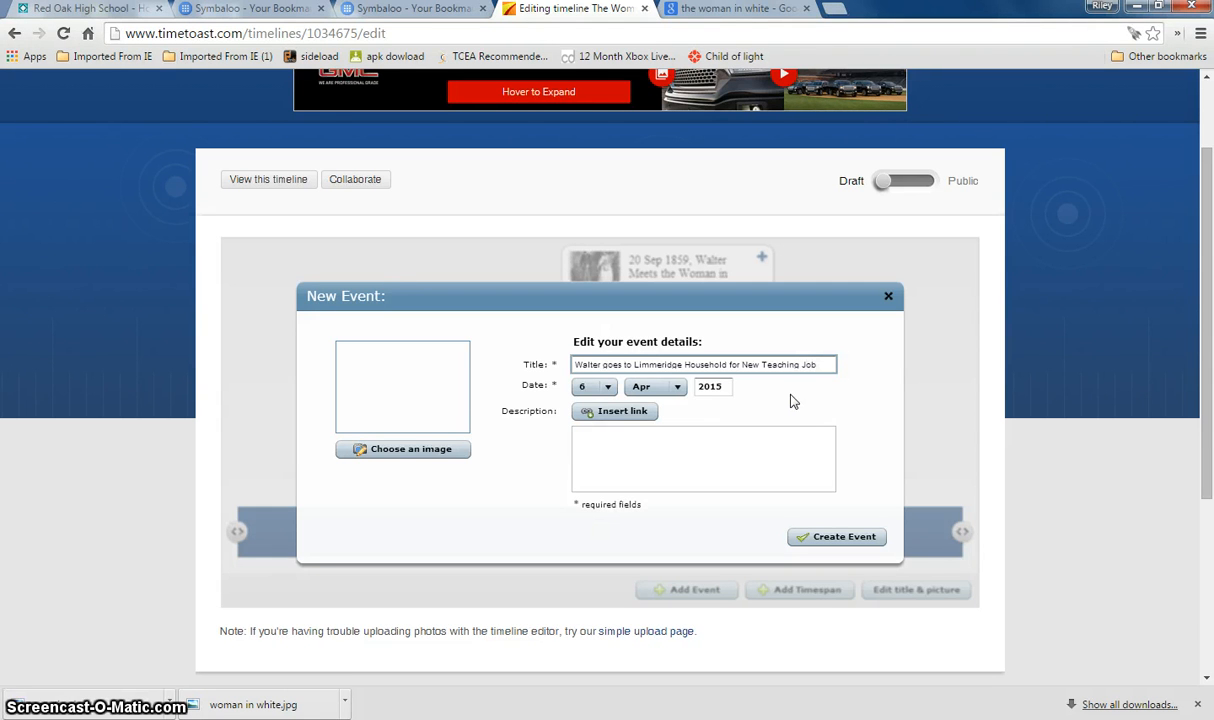
Describe the event: when meeting the Fairlies, the family he will be teaching art, he notice the daughter looks similar to the woman in white.
left_click(745, 428)
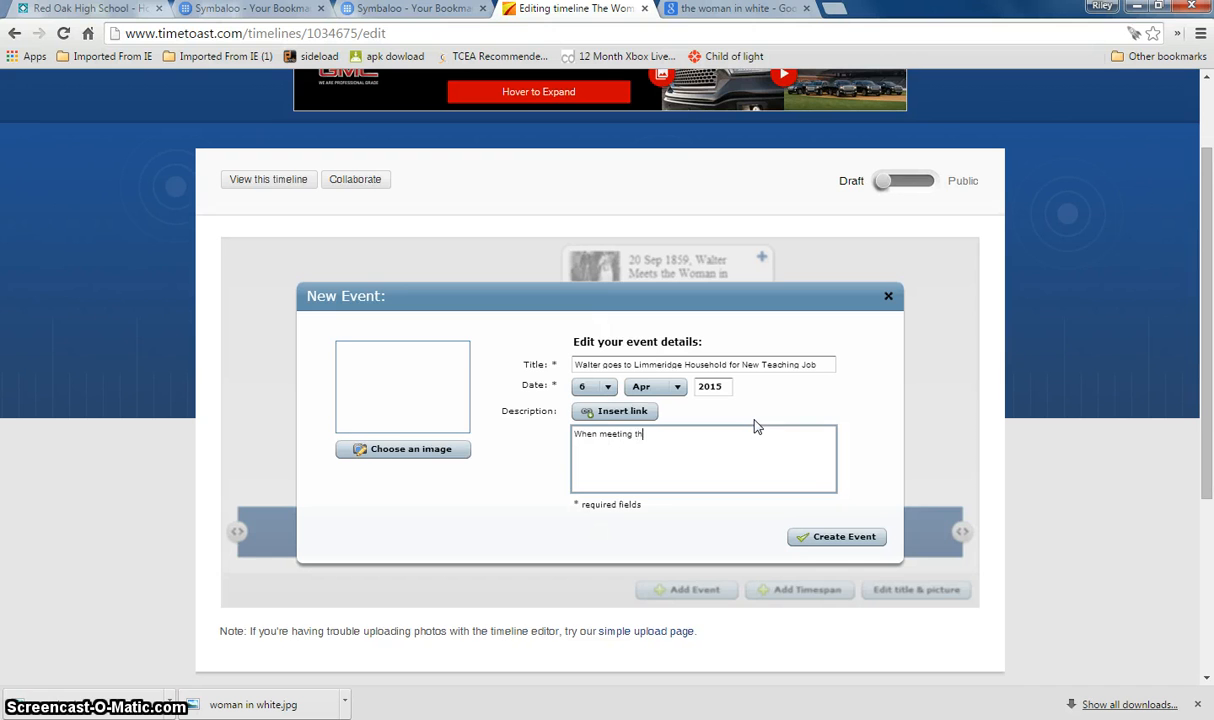
type("When meeting the Fairlies, the family h")
type("e will be teaching art")
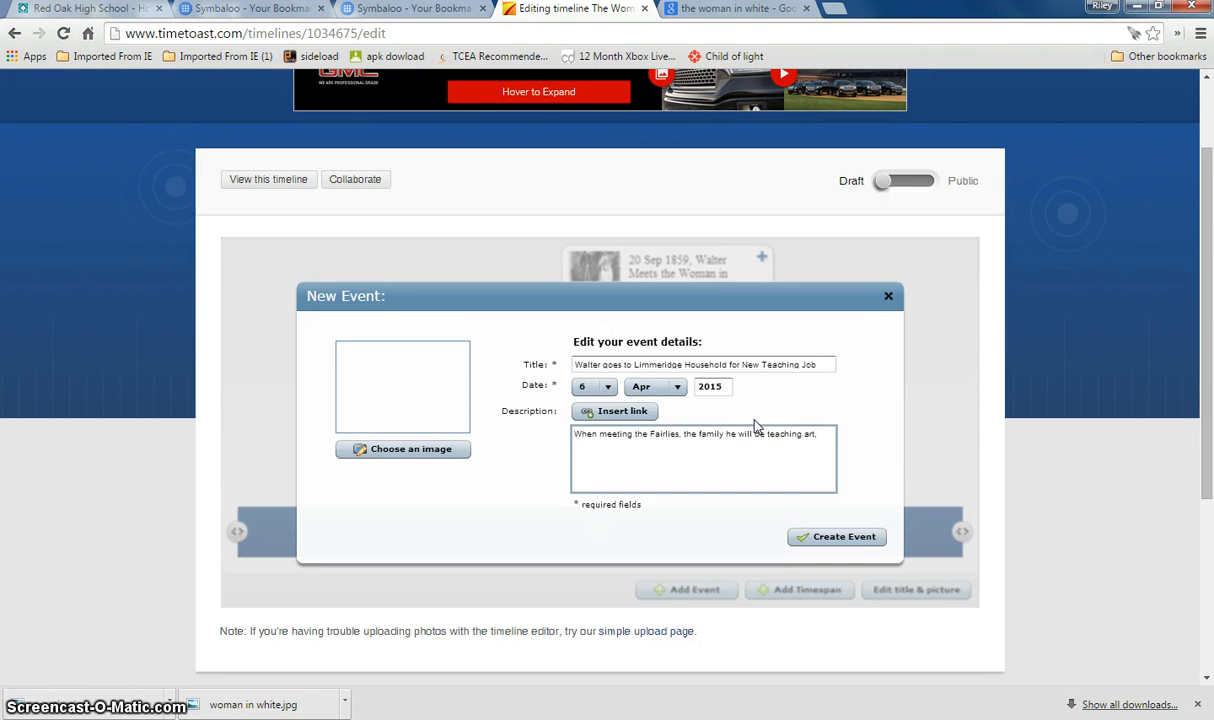
type(", he notice the daughter ")
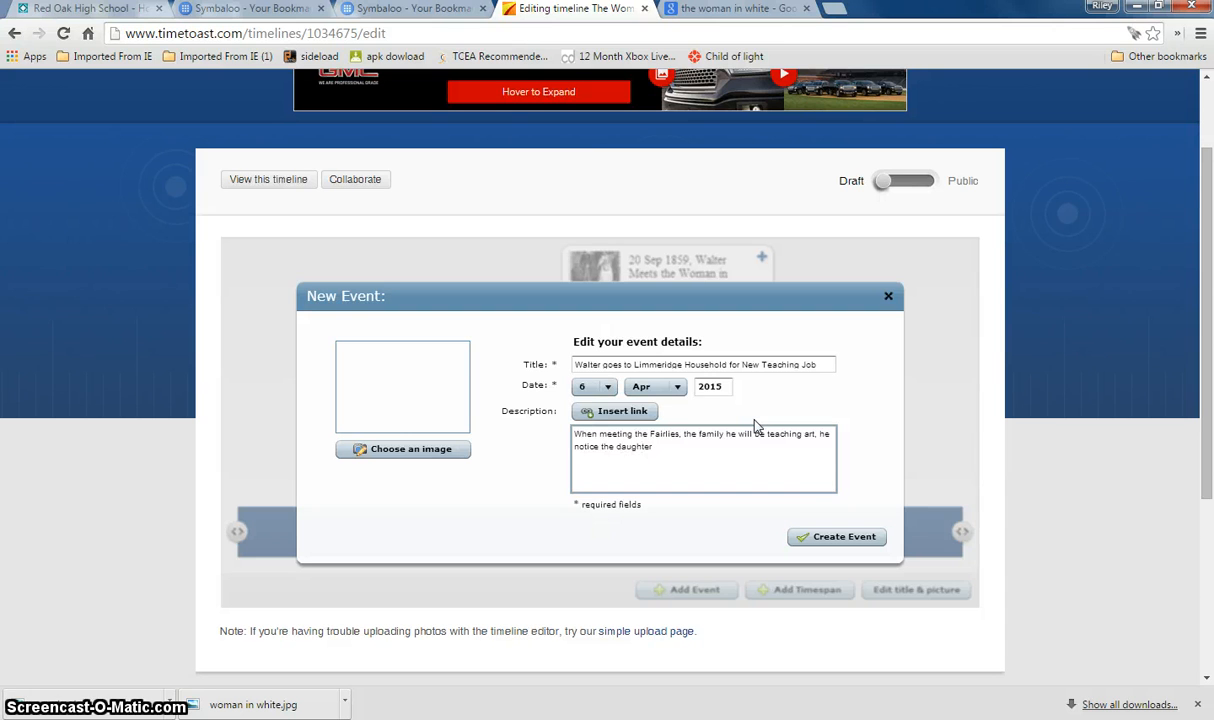
type("looks similar to the woman in white.")
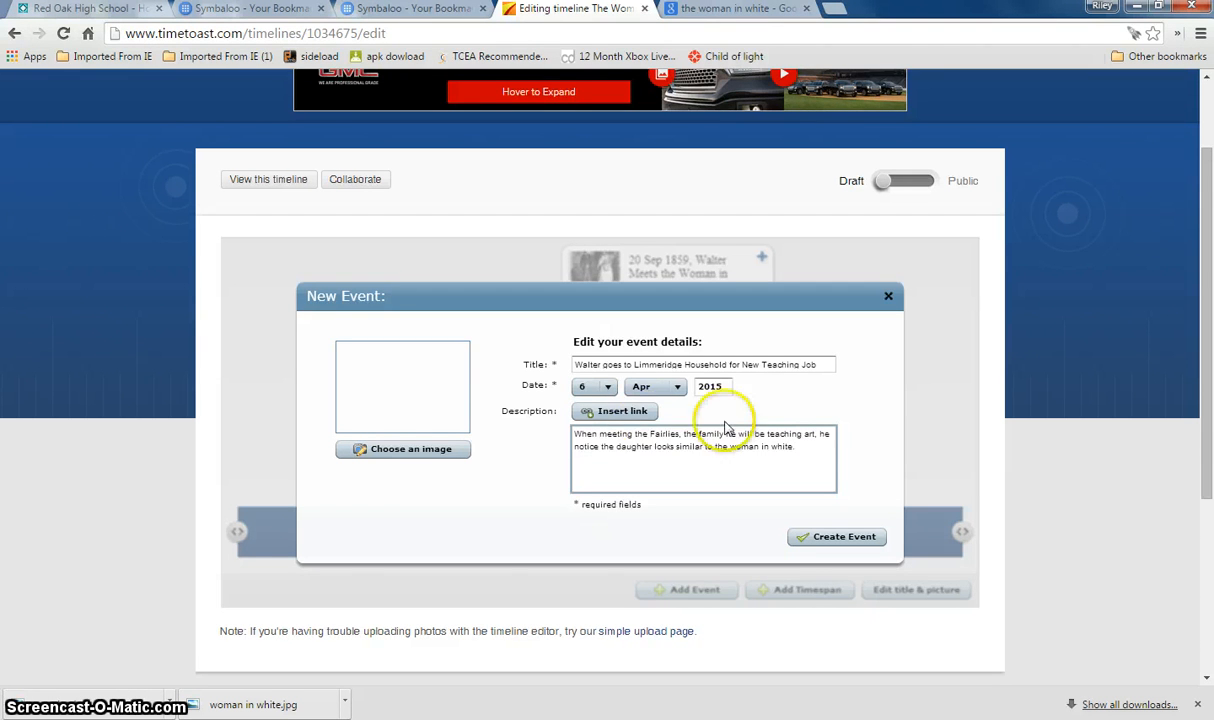
Switch to the Google Images results and search for "walter meets the fairlies" instead.
left_click(741, 10)
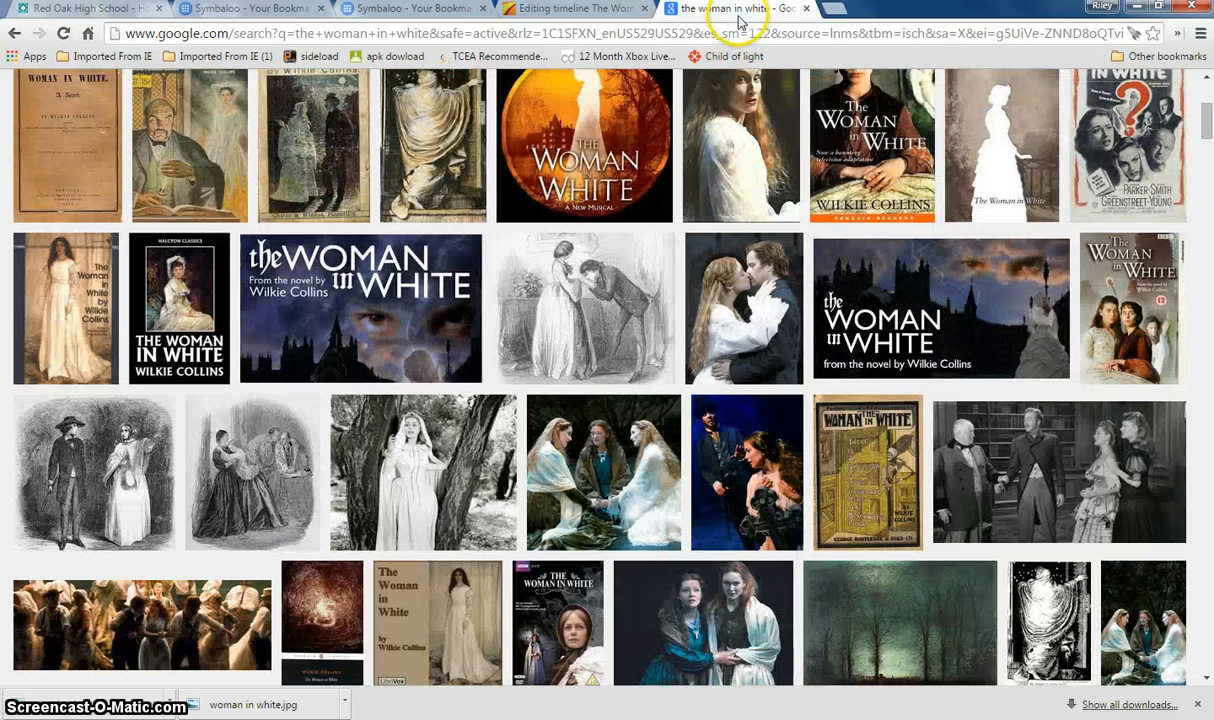
scroll(365, 453, "down", 5)
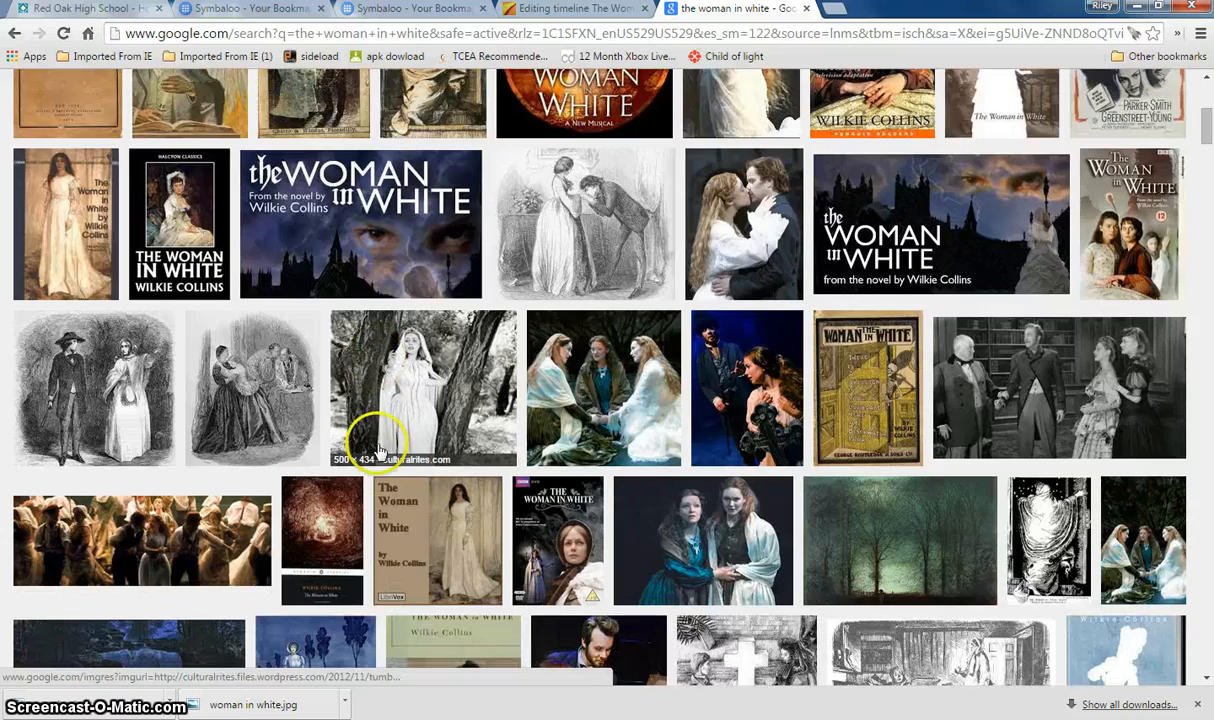
scroll(380, 452, "up", 6)
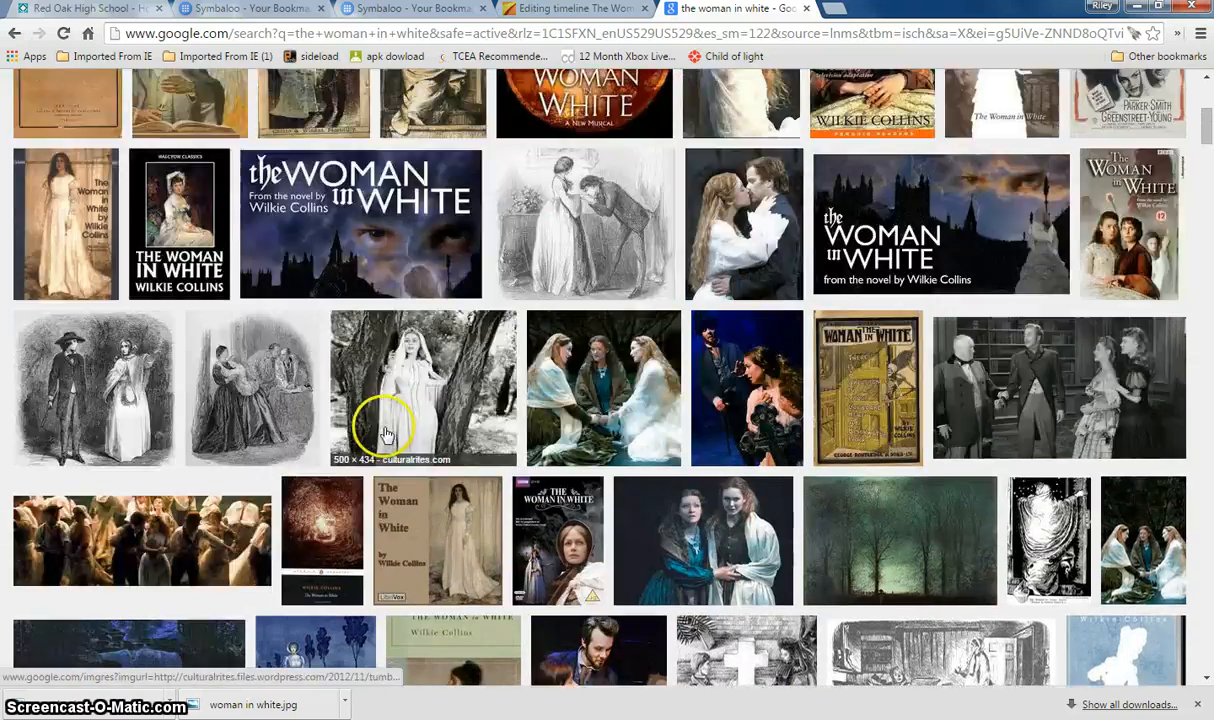
triple_click(216, 95)
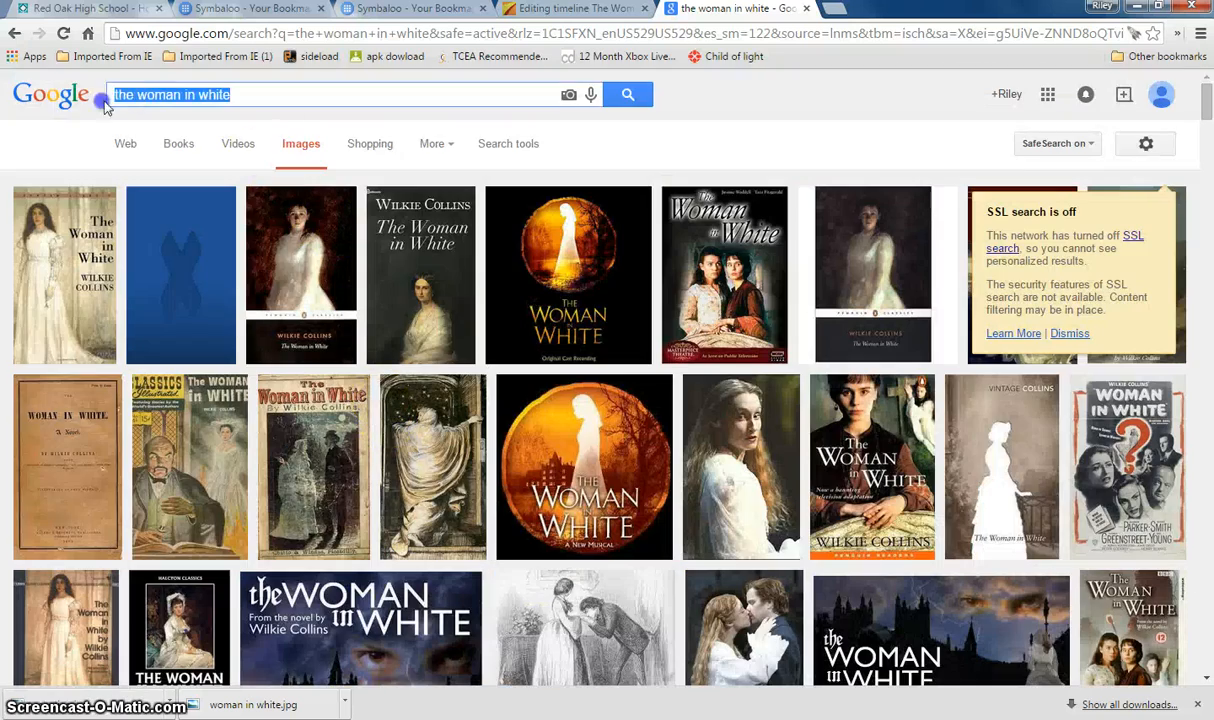
type("walter meetws")
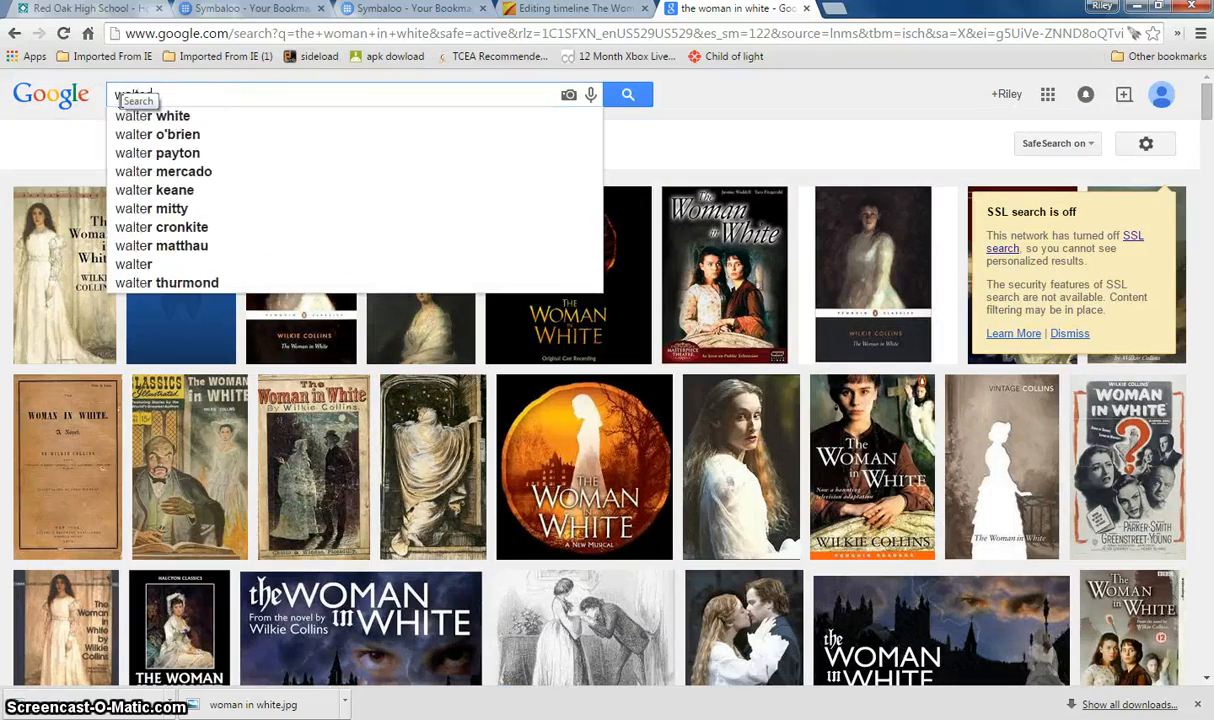
key("BackSpace")
key("BackSpace")
type("s")
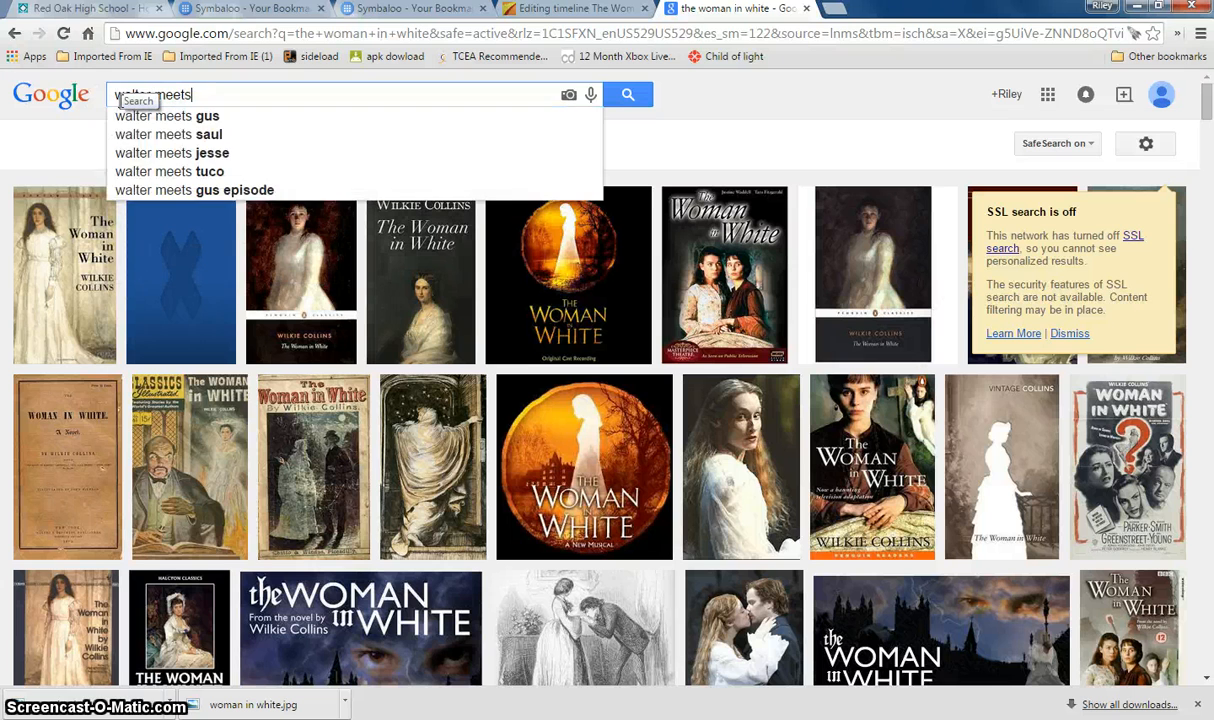
type(" the fairlie")
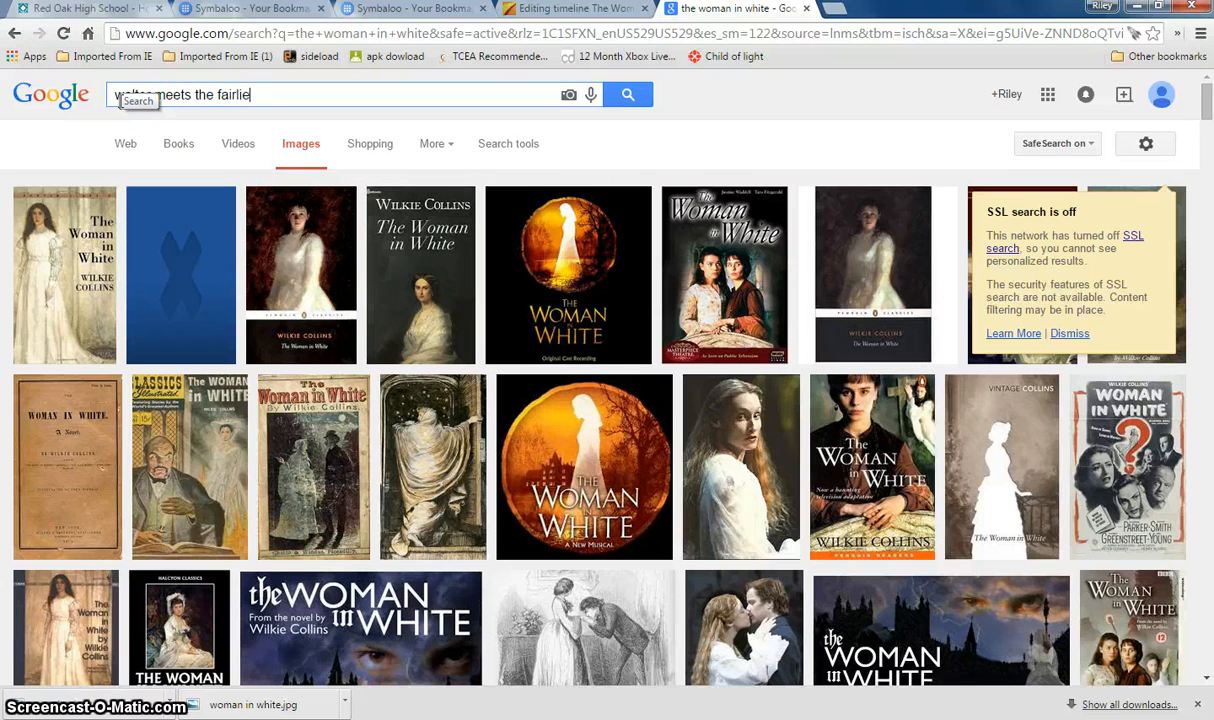
type("s")
key("Return")
Save the black-and-white image of people seated around a dining table to the Desktop as "the fairlies".
scroll(468, 425, "down", 3)
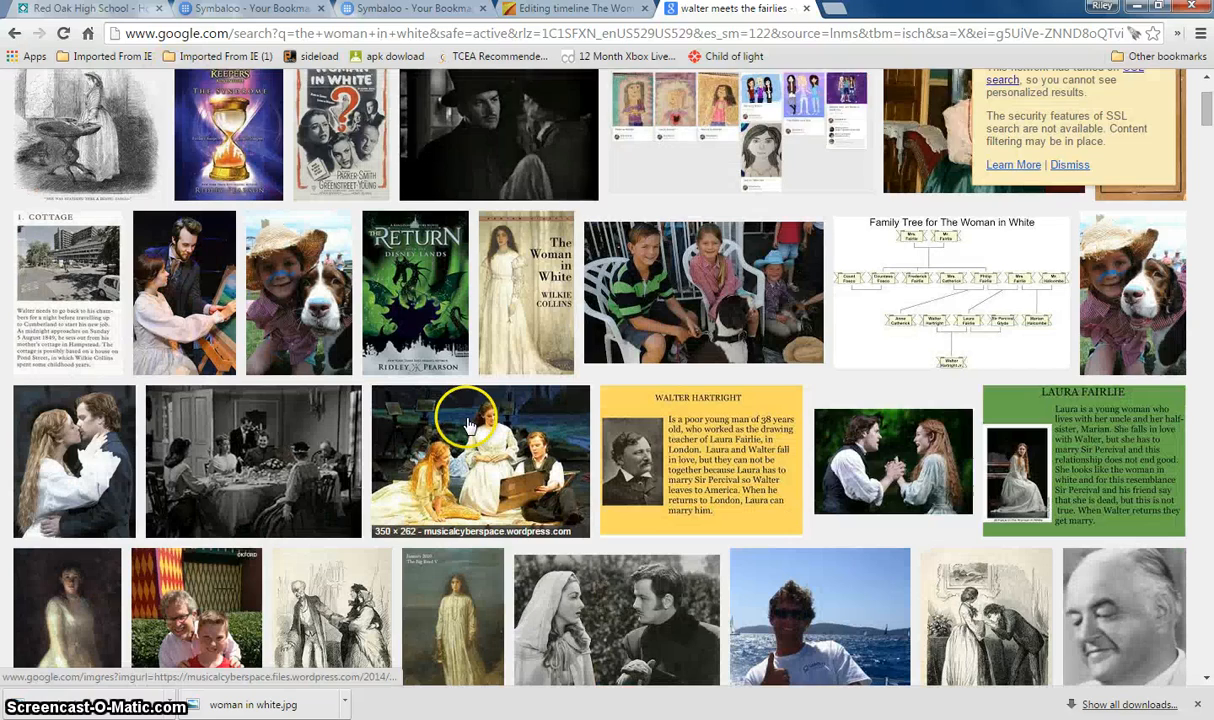
scroll(468, 425, "down", 1)
right_click(243, 371)
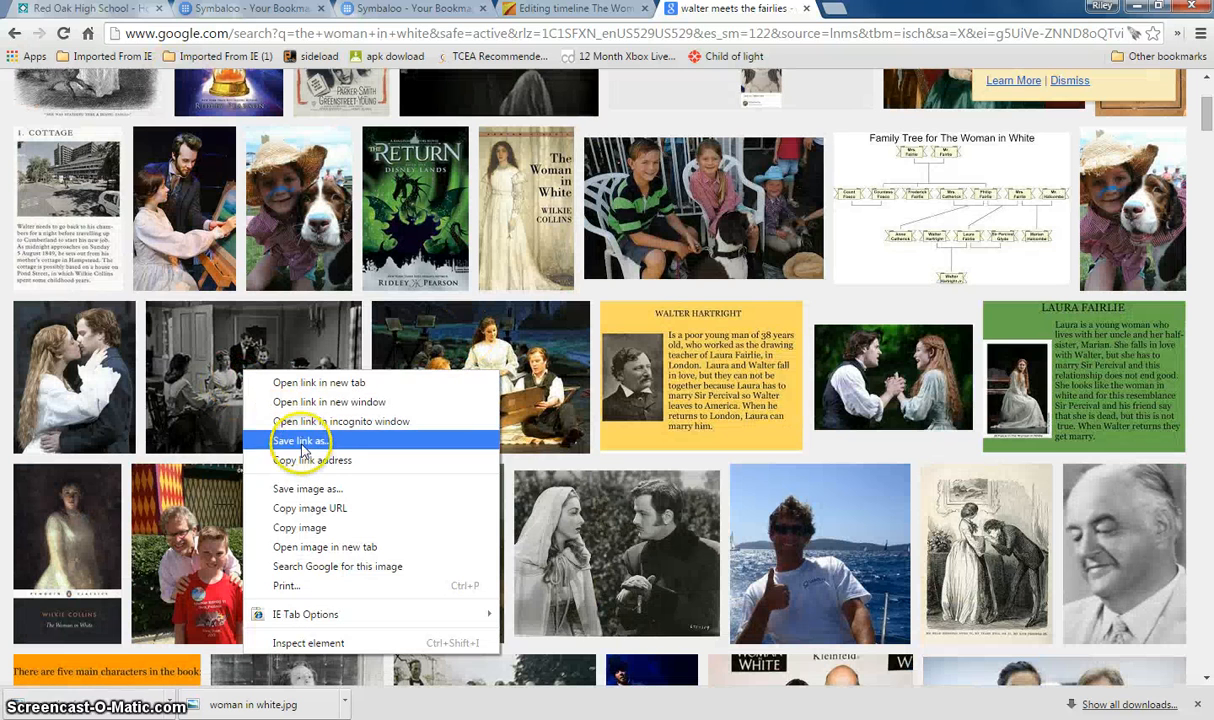
left_click(316, 489)
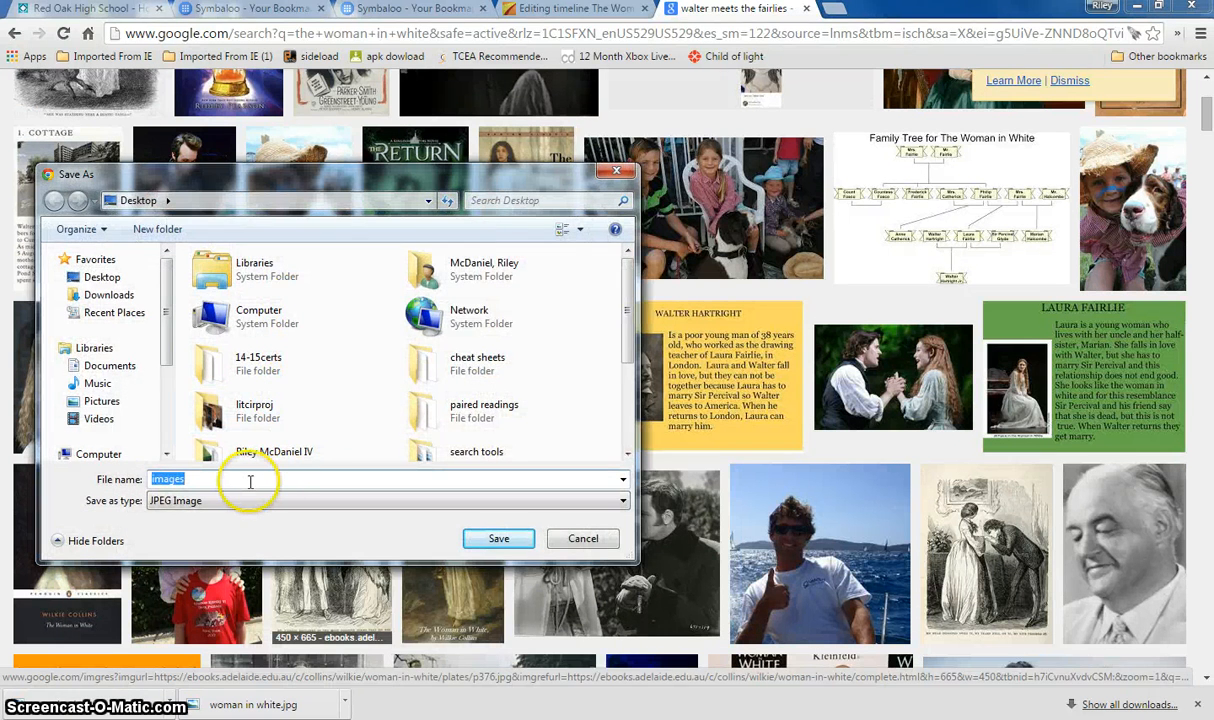
type("the fairli")
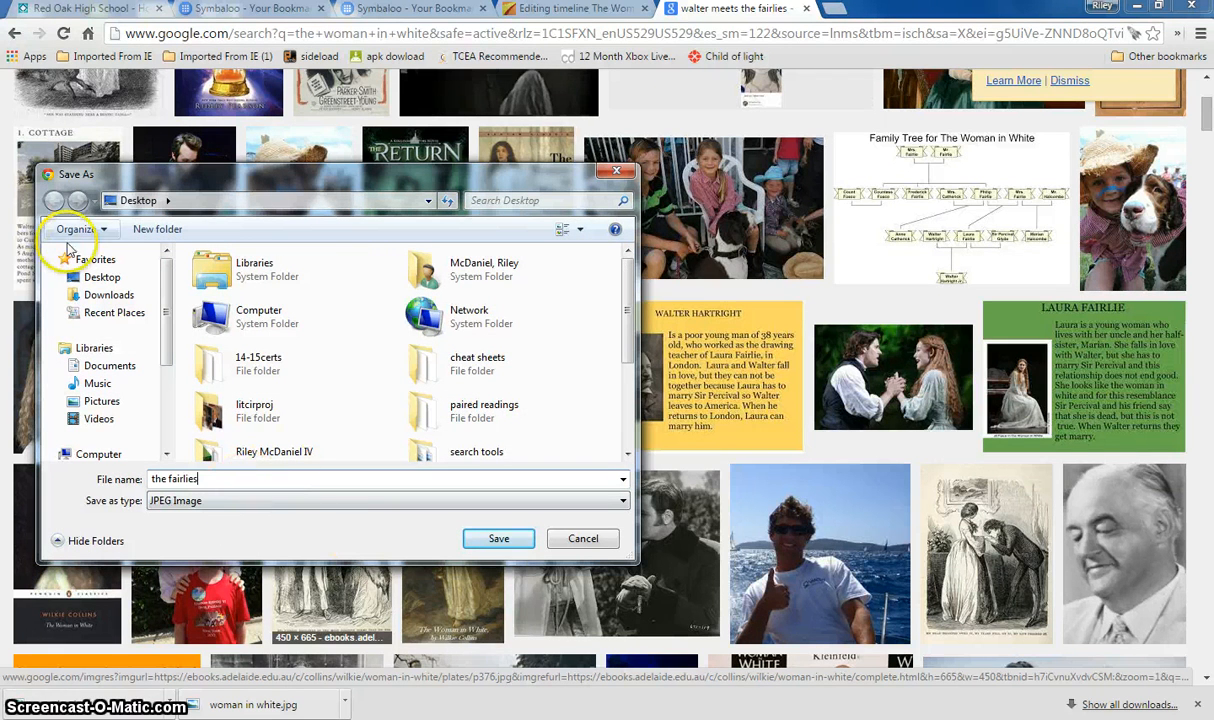
left_click(100, 277)
left_click(525, 545)
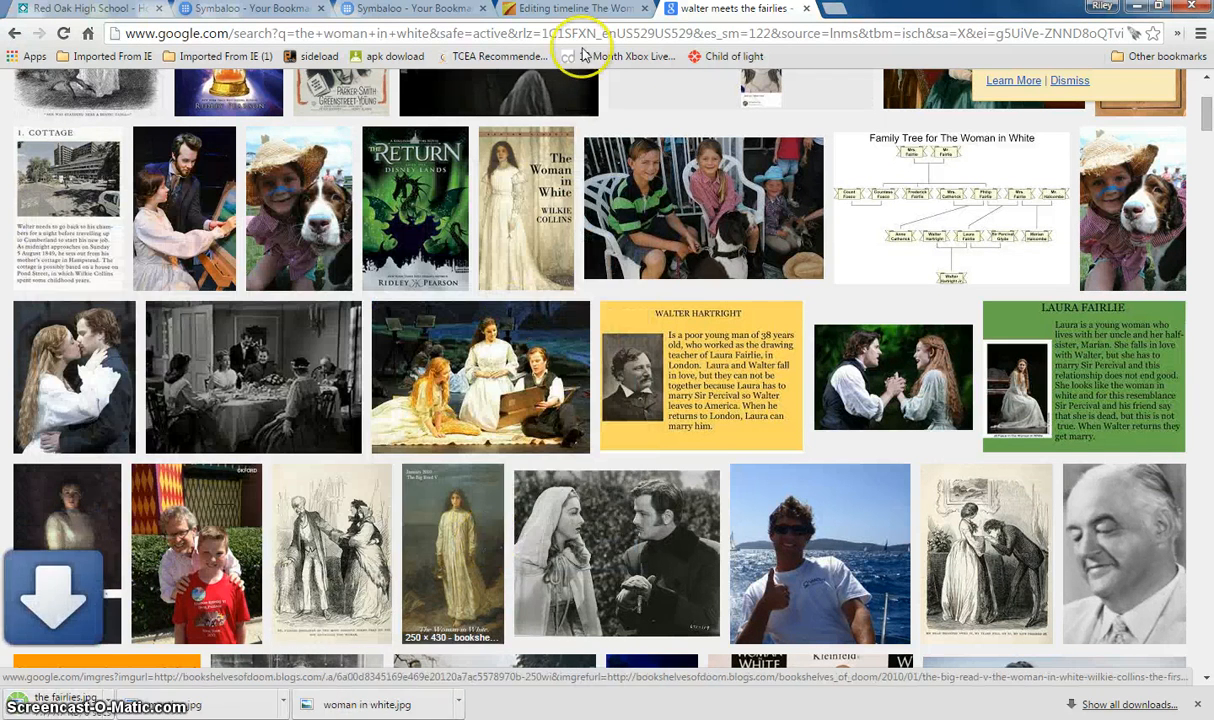
Return to the timeline editor, upload "the fairlies" image from the Desktop as the event's picture, and create the event.
left_click(575, 9)
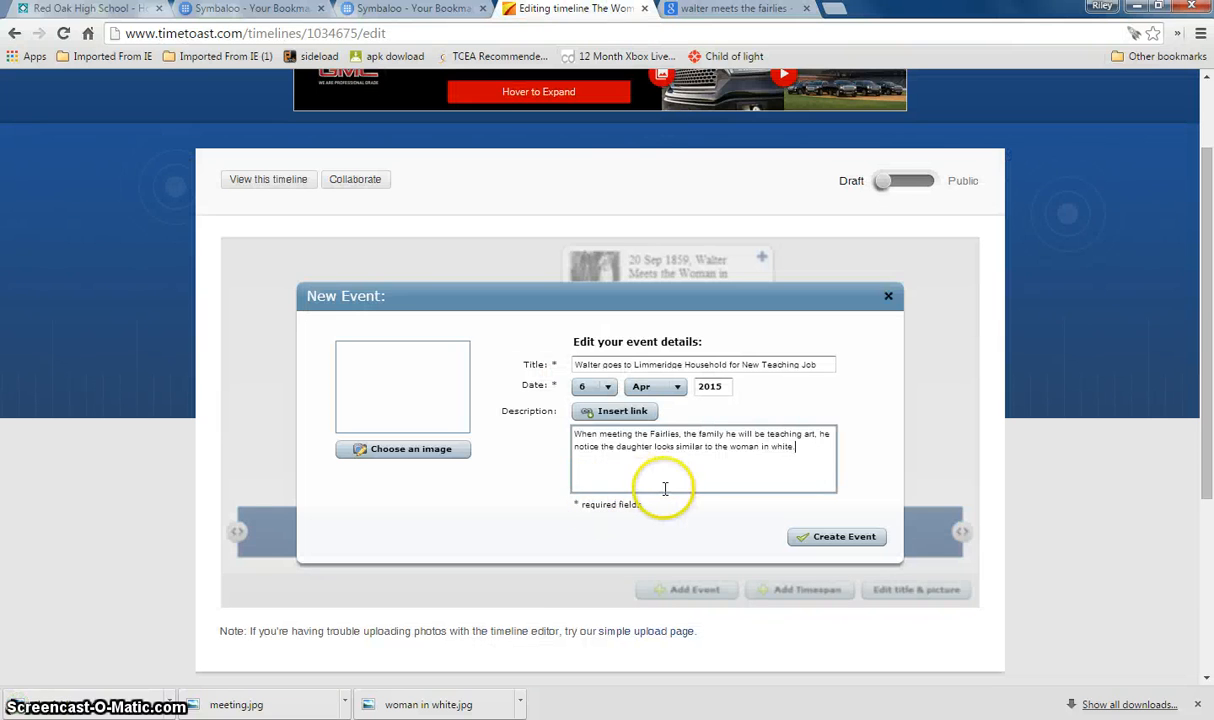
left_click(414, 455)
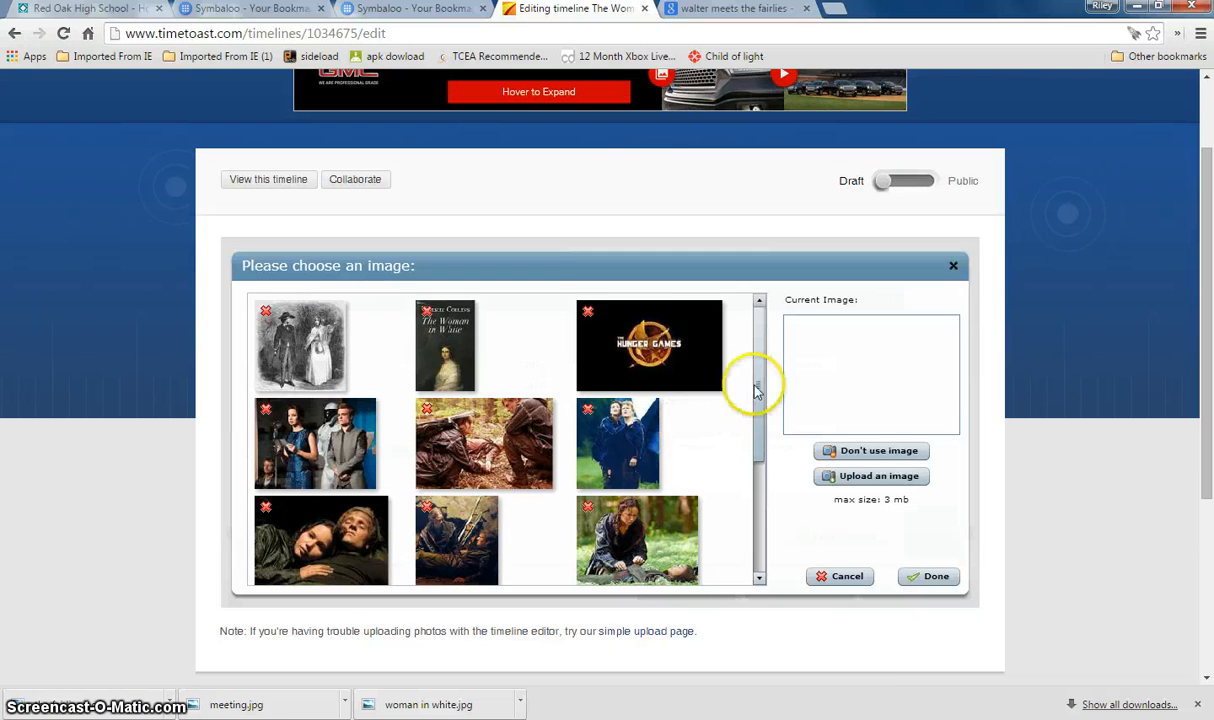
scroll(753, 374, "down", 5)
mouse_move(762, 197)
left_mouse_down()
mouse_move(760, 295)
mouse_move(758, 178)
left_mouse_up()
left_click(858, 224)
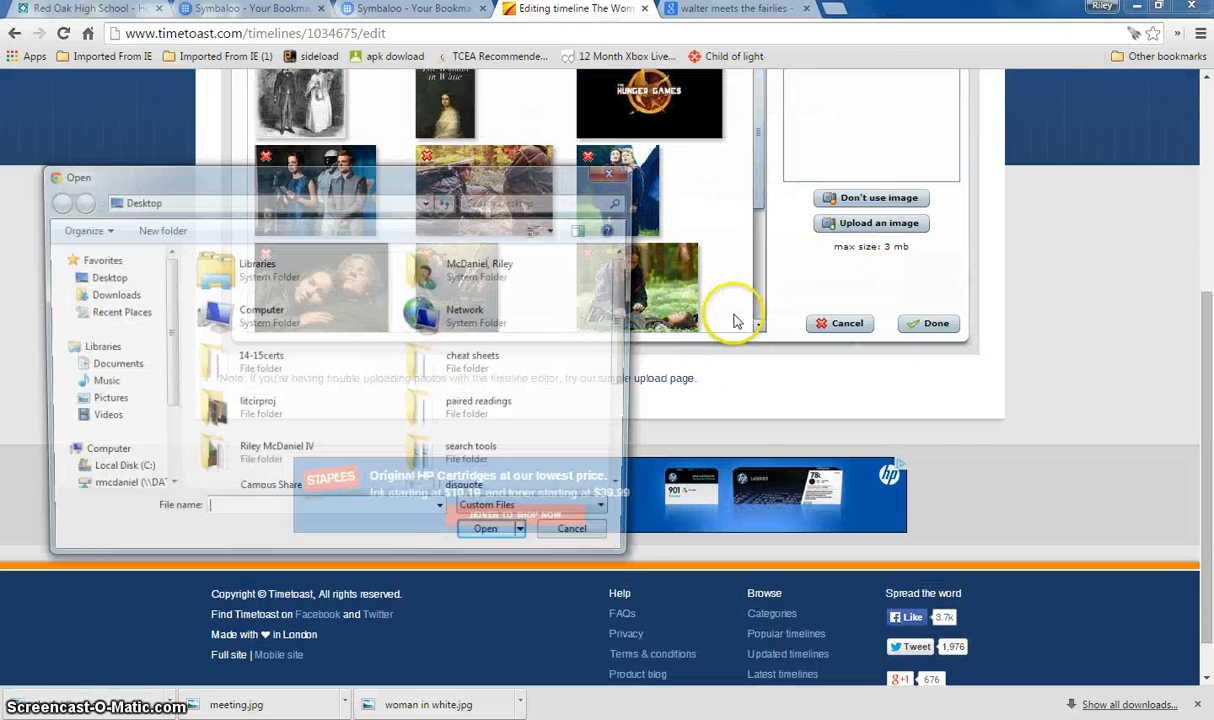
left_click(104, 277)
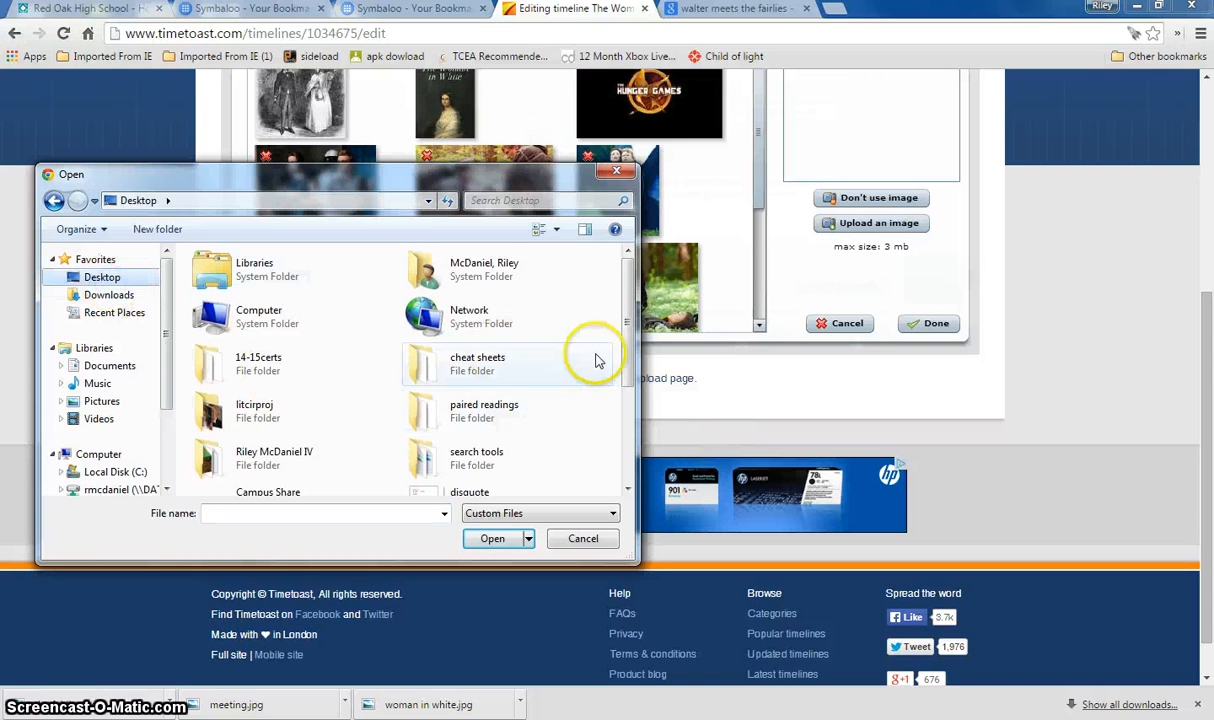
left_click_drag(628, 322, 617, 425)
double_click(434, 440)
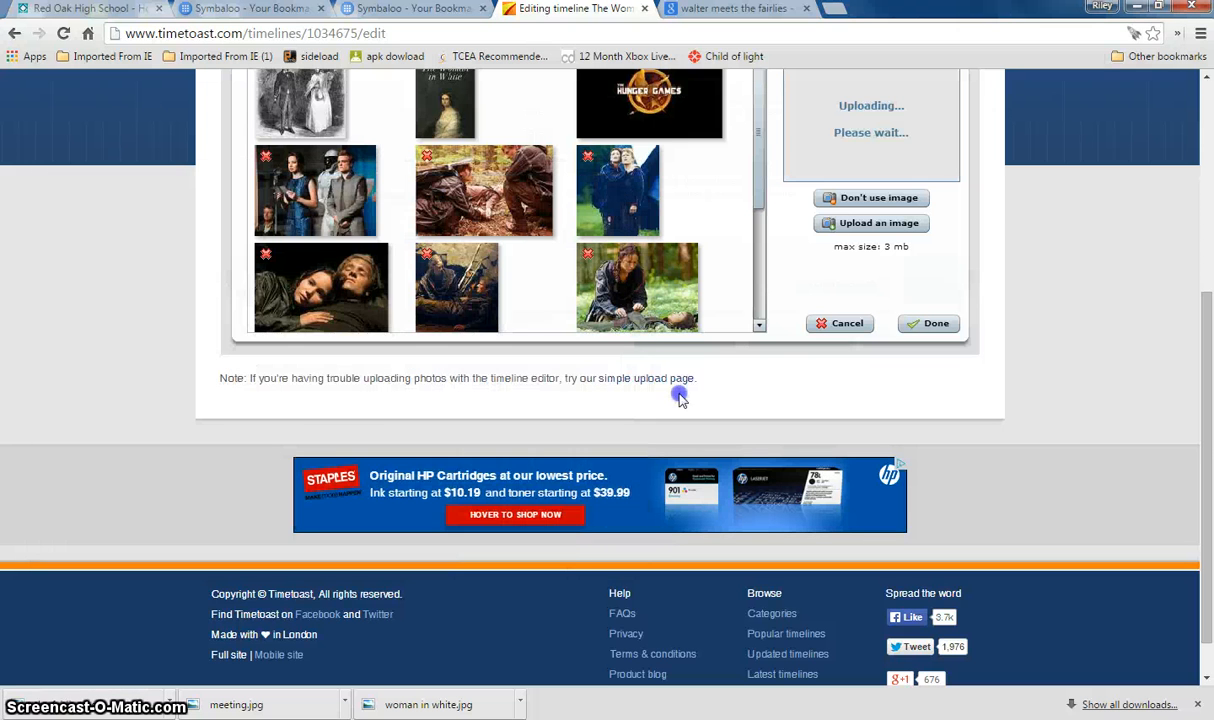
left_click_drag(1208, 358, 1208, 278)
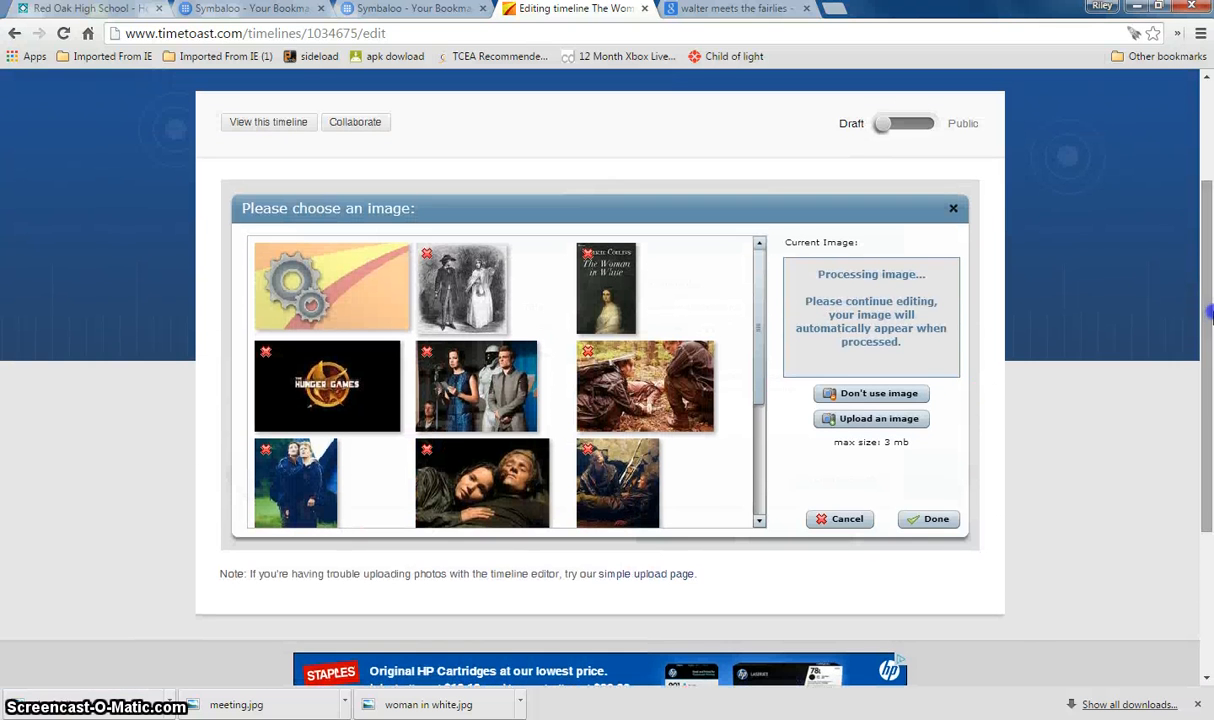
left_click(883, 480)
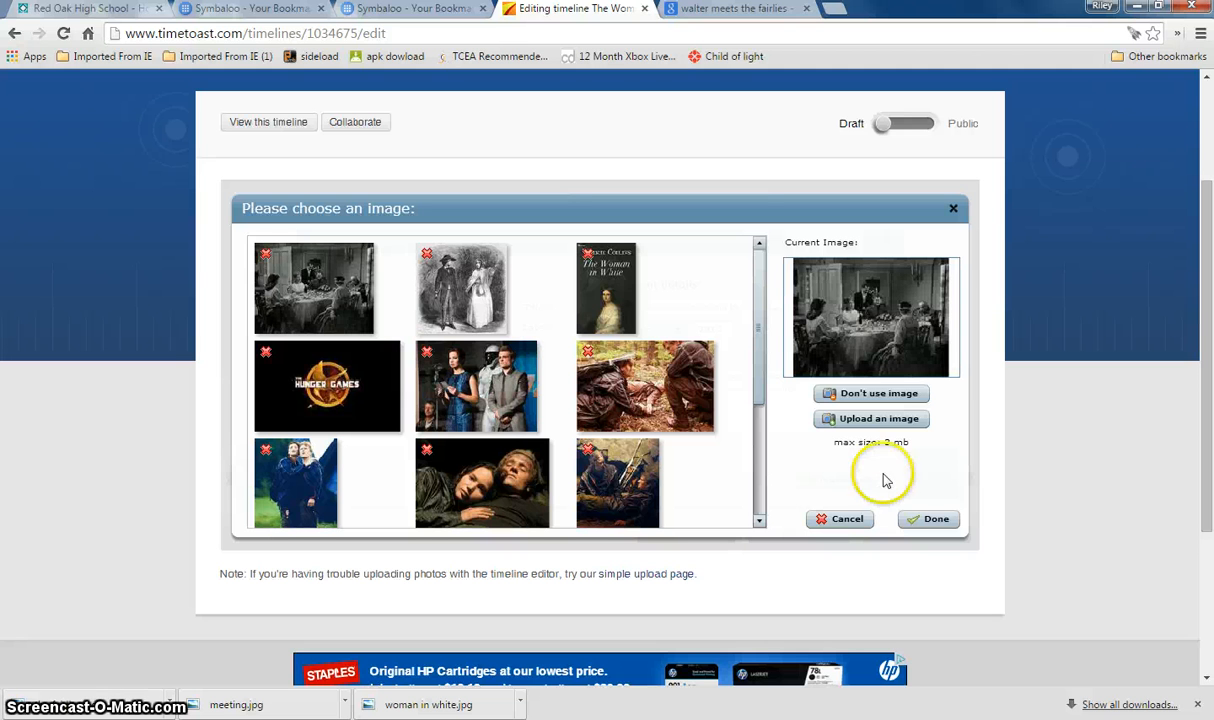
left_click(928, 519)
left_click(820, 480)
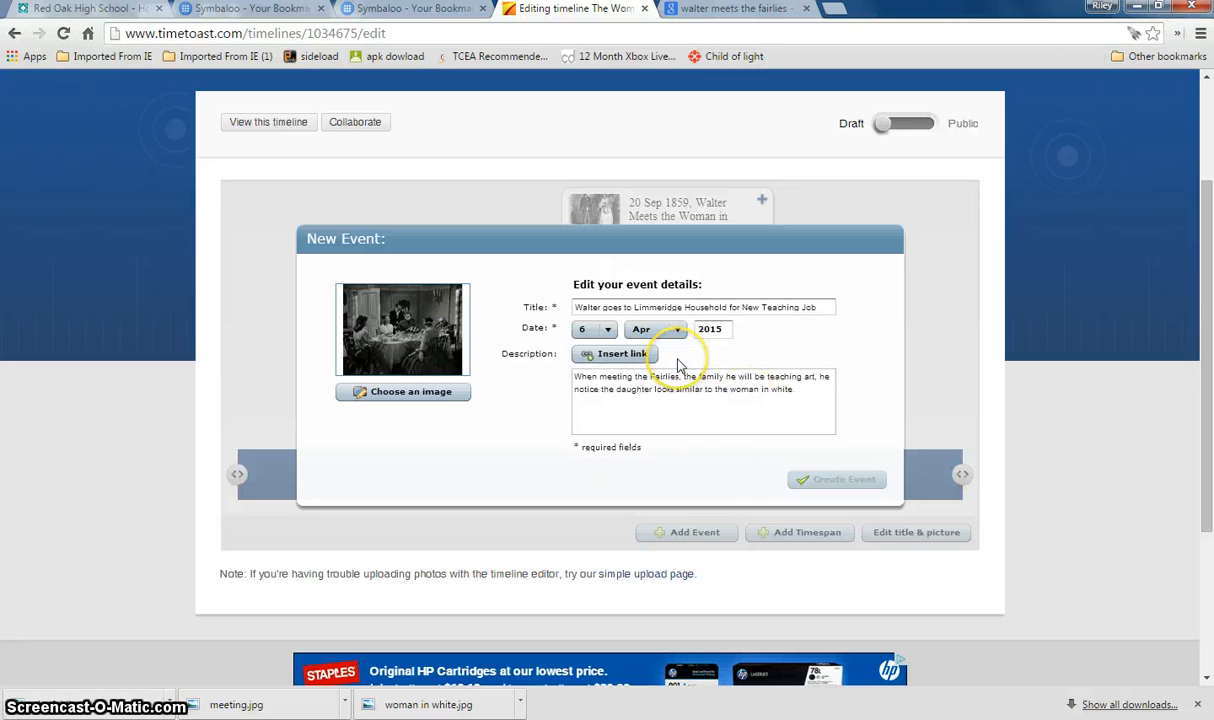
Open the Limmeridge Household event for editing and set its day to 21.
left_click(603, 330)
left_click_drag(612, 367, 614, 382)
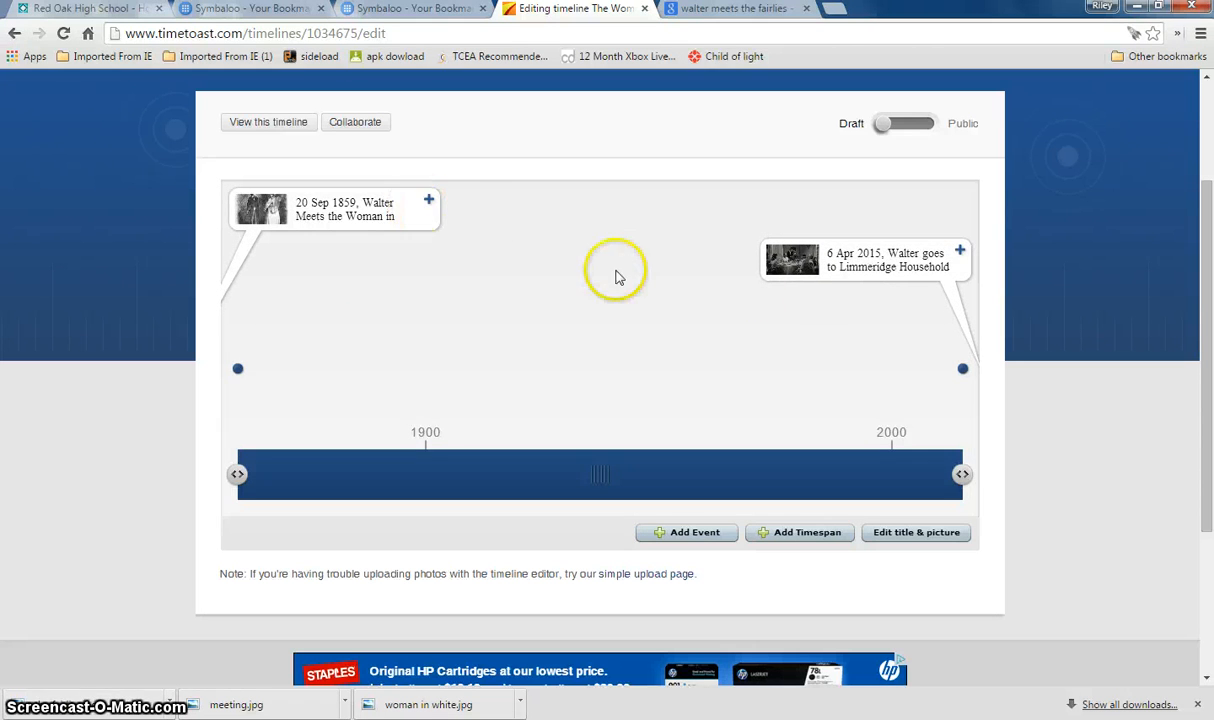
left_click(941, 257)
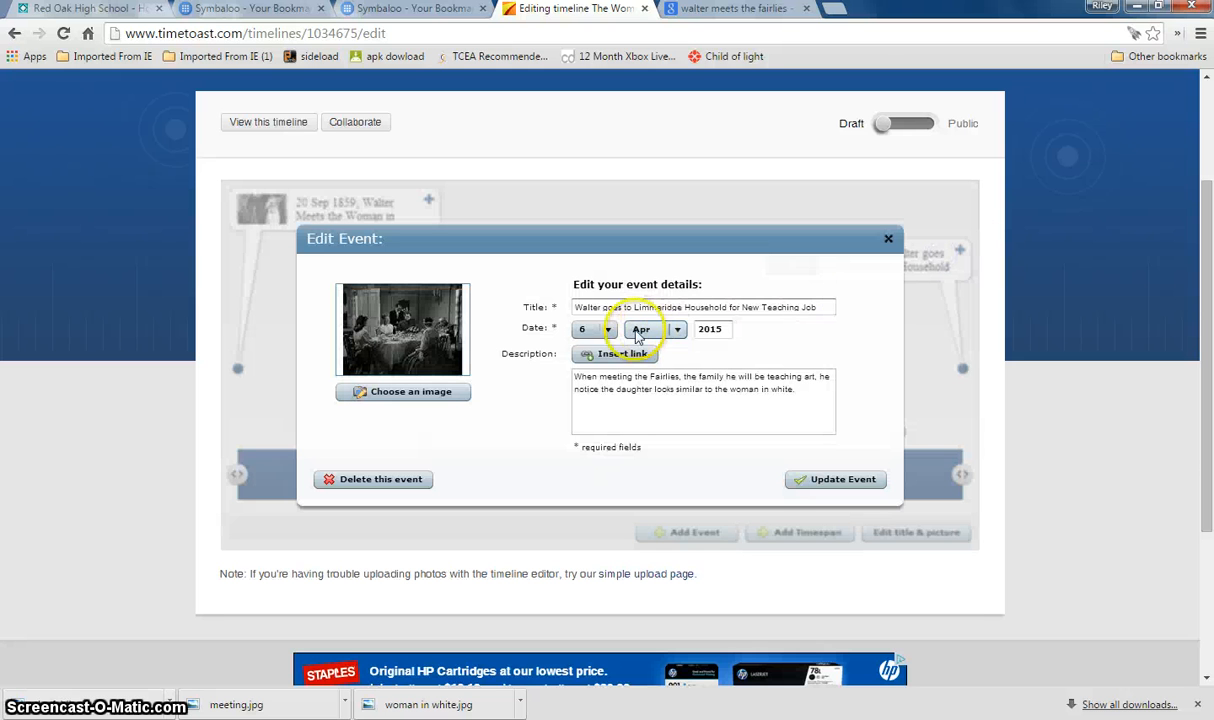
left_click(600, 330)
left_click_drag(611, 363, 609, 393)
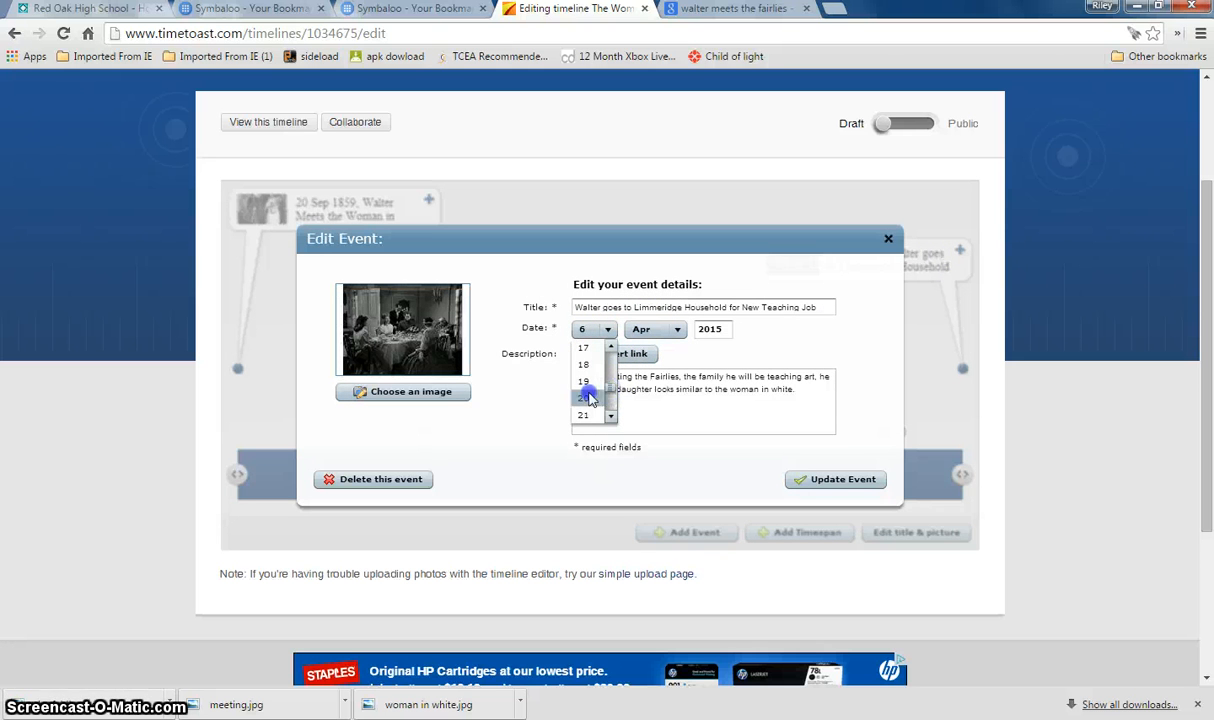
left_click(588, 397)
left_click(598, 330)
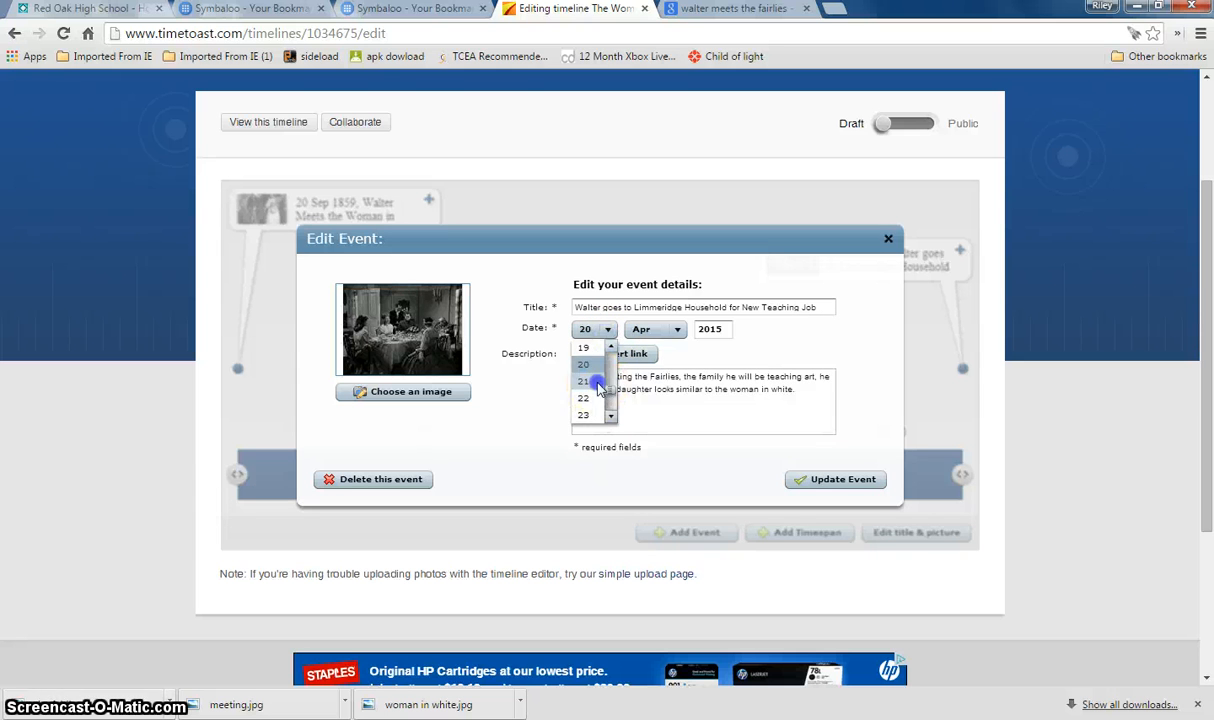
left_click(597, 384)
Set the event's month to Sep and its year to 1859, and update the event.
left_click(677, 332)
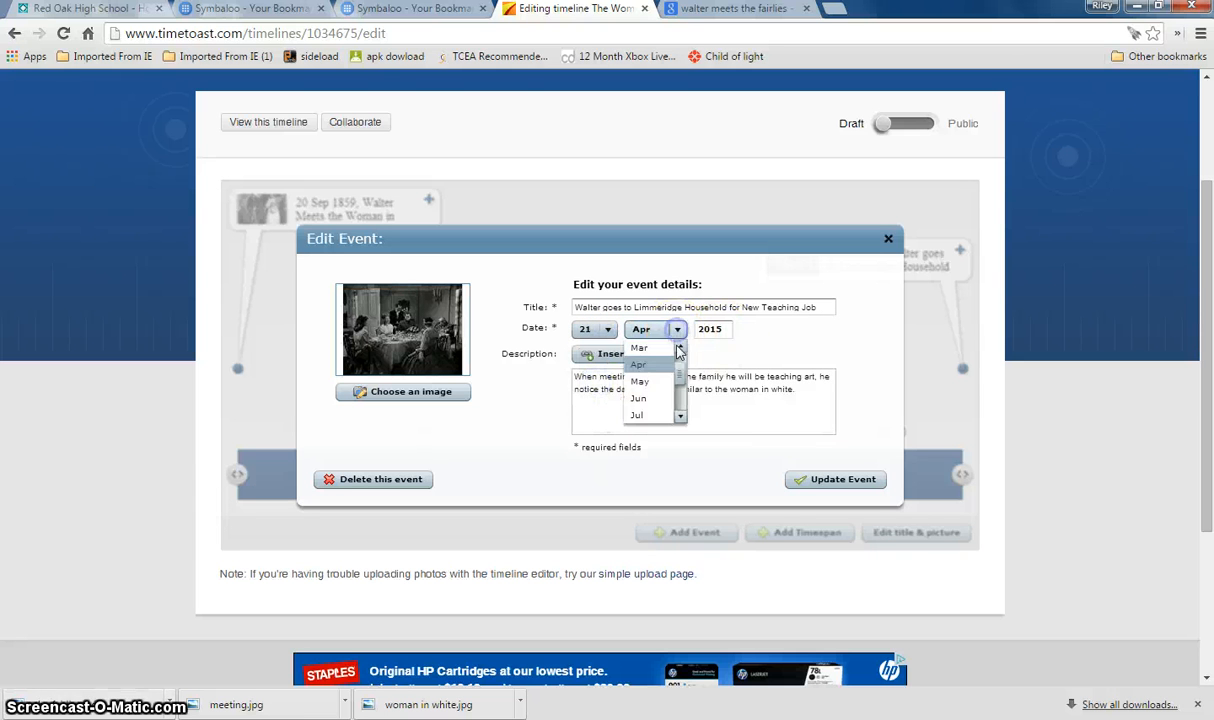
left_click_drag(679, 367, 679, 387)
left_click(640, 413)
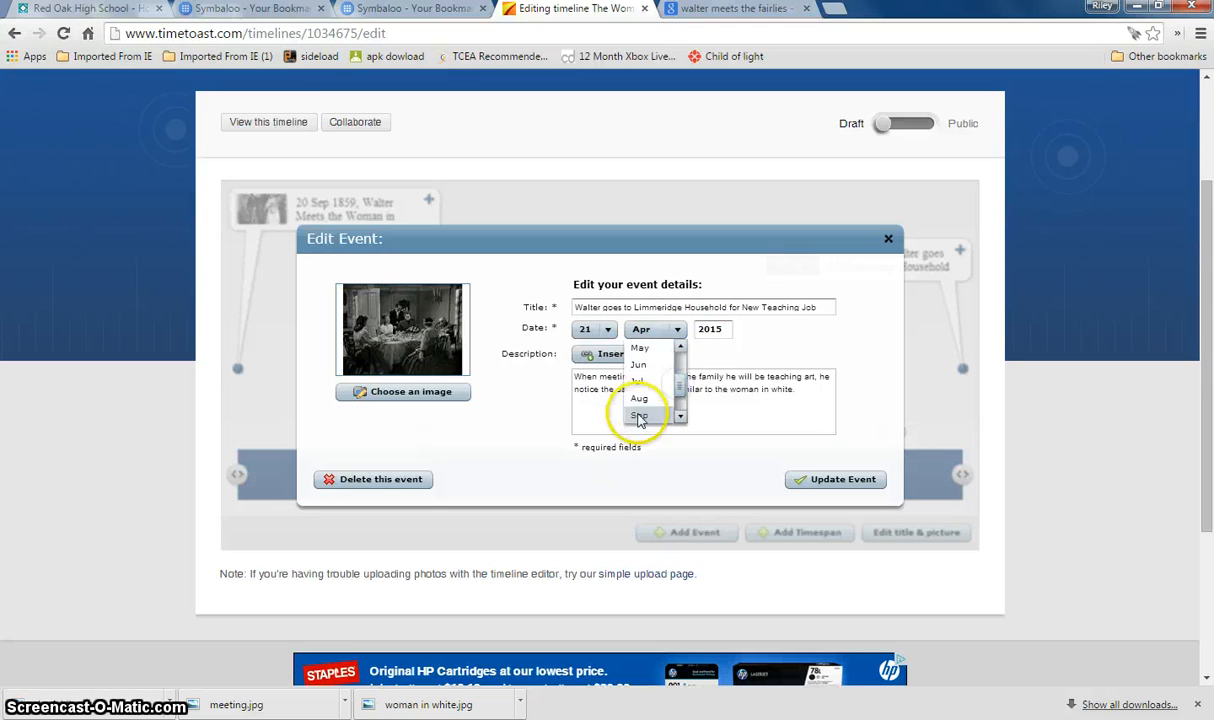
double_click(710, 329)
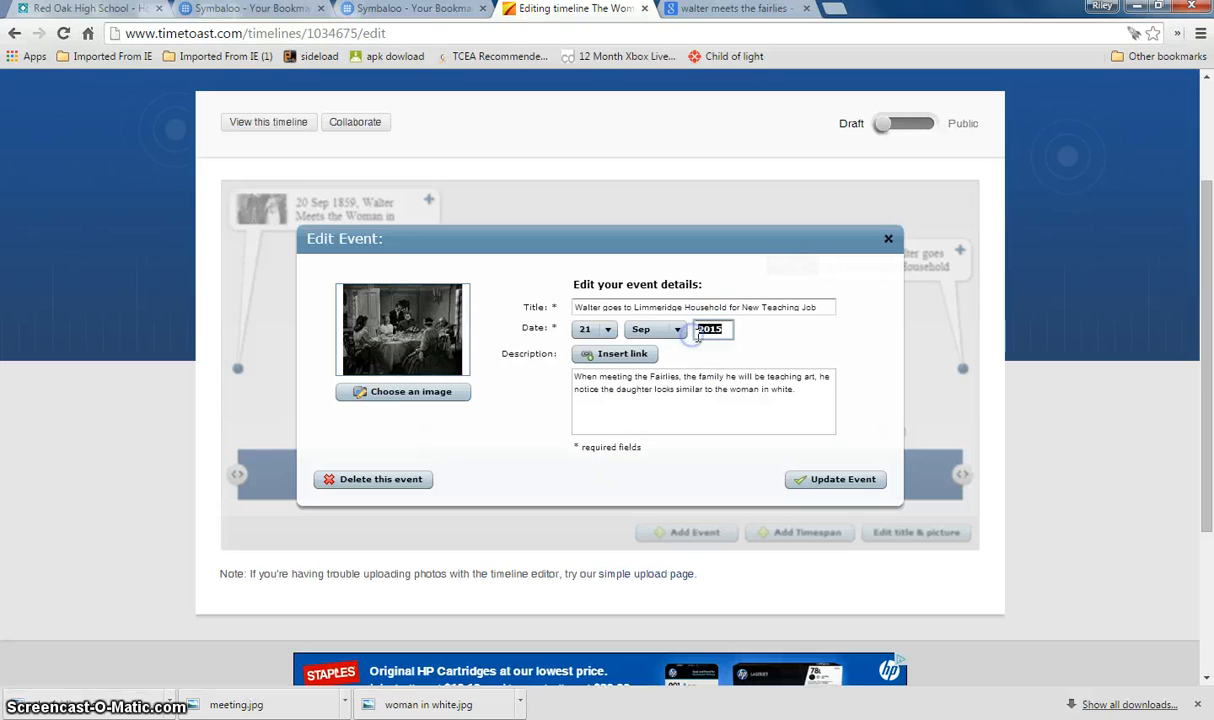
type("1")
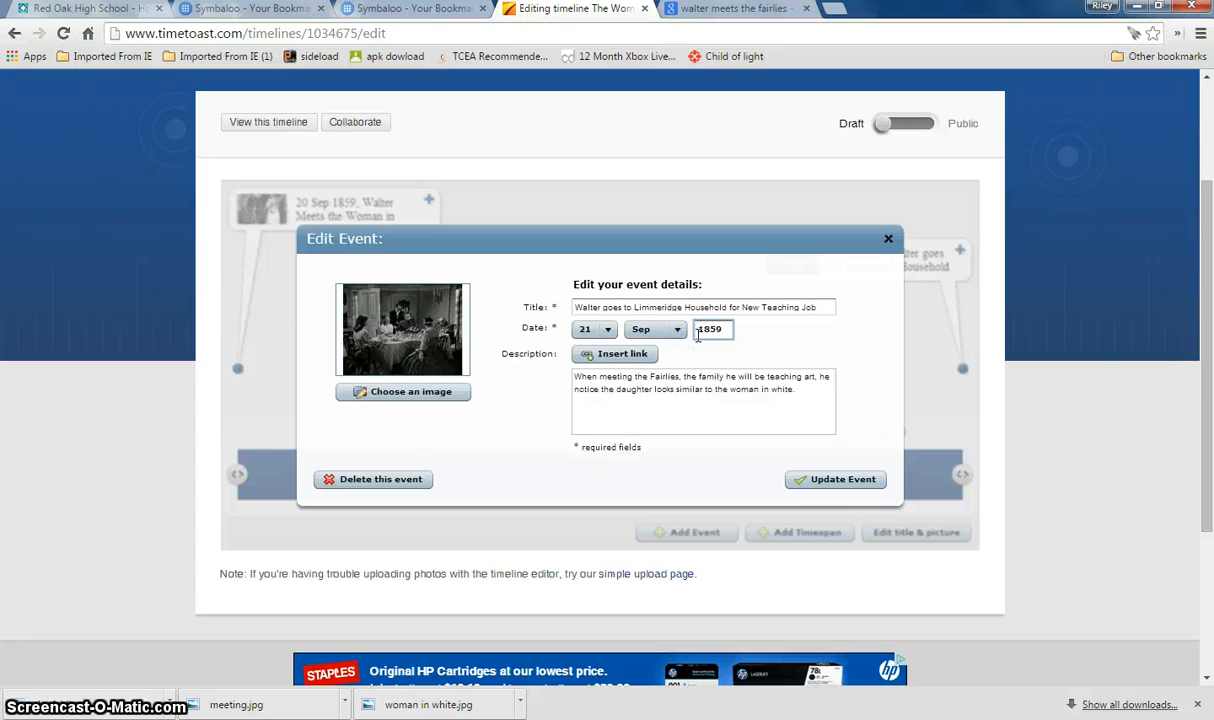
left_click(836, 479)
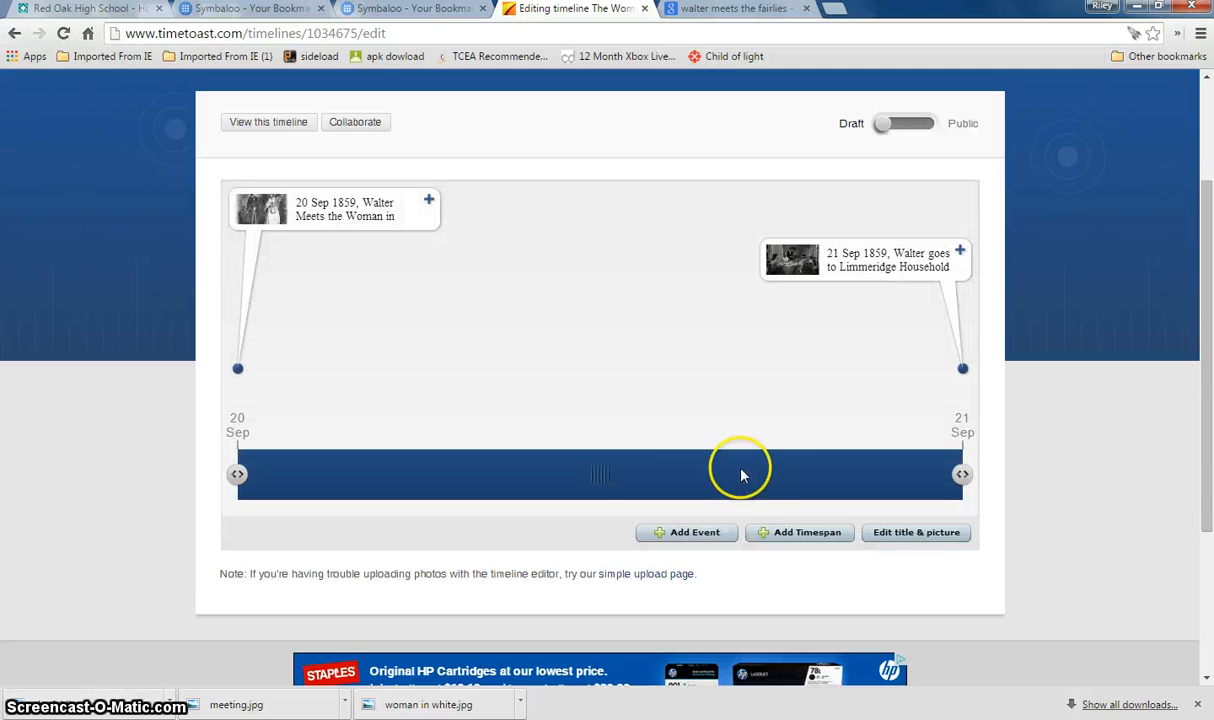
Add a new timespan to the timeline and title it "Walter's time at Limmeridge Household".
scroll(707, 475, "down", 1)
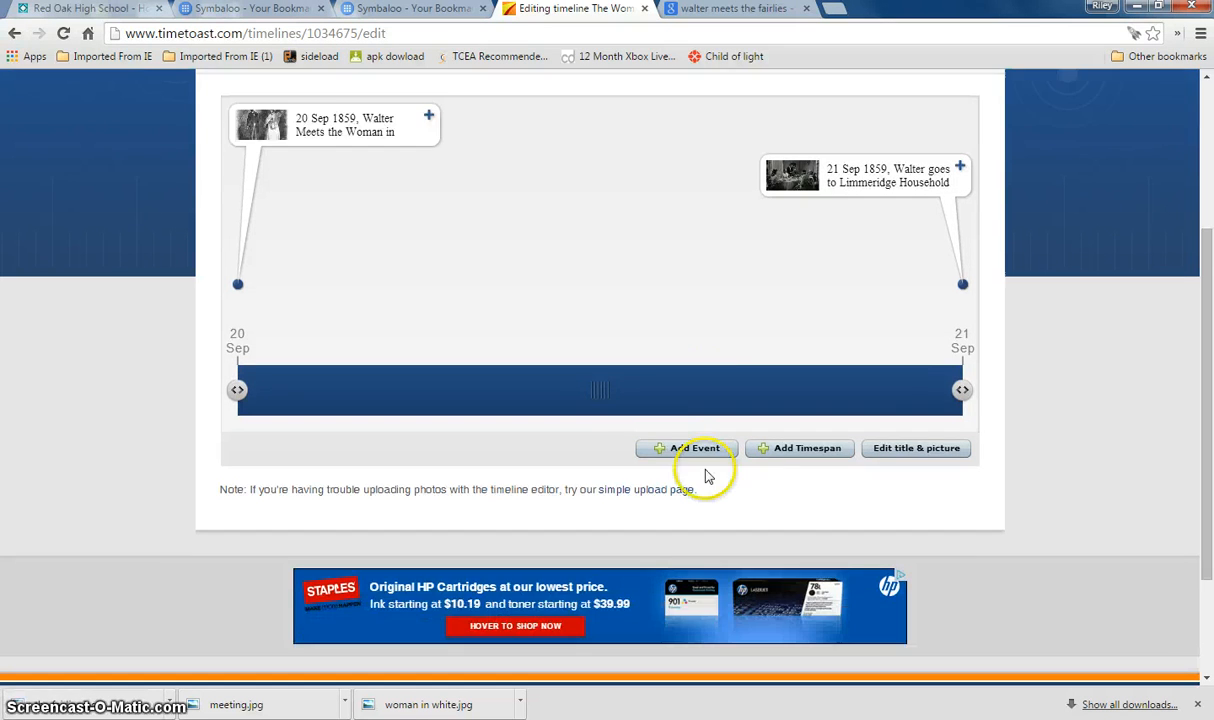
scroll(707, 475, "up", 1)
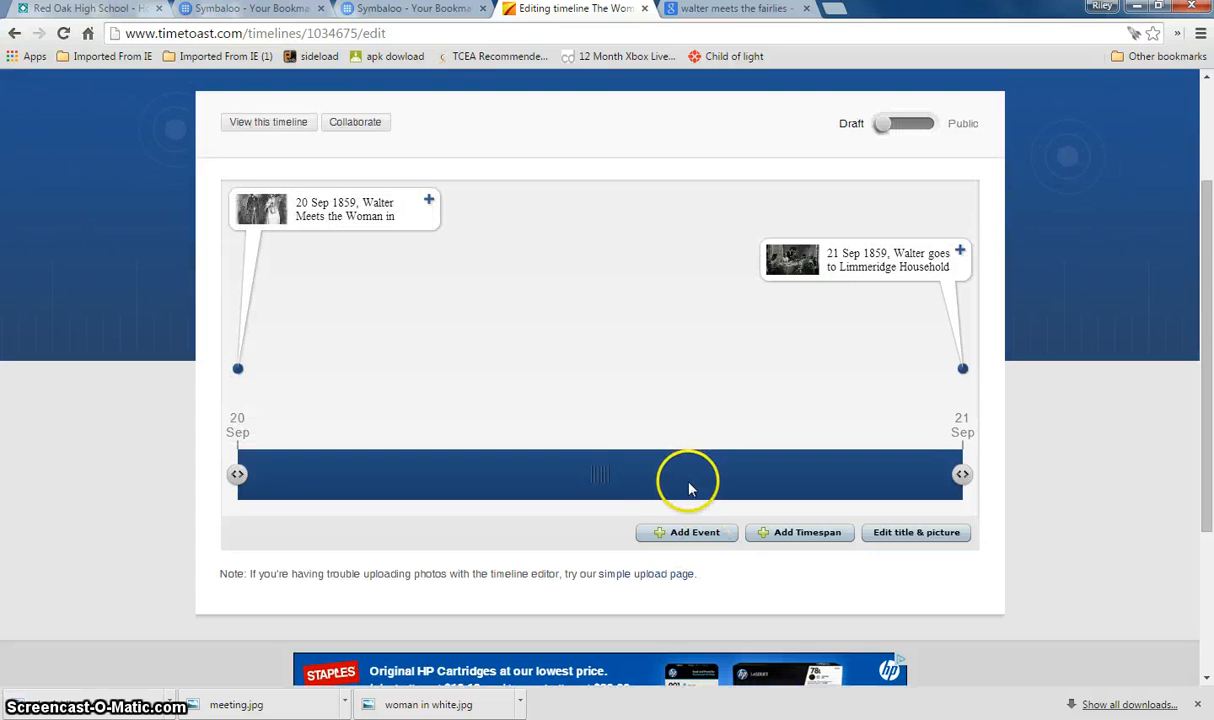
left_click(694, 483)
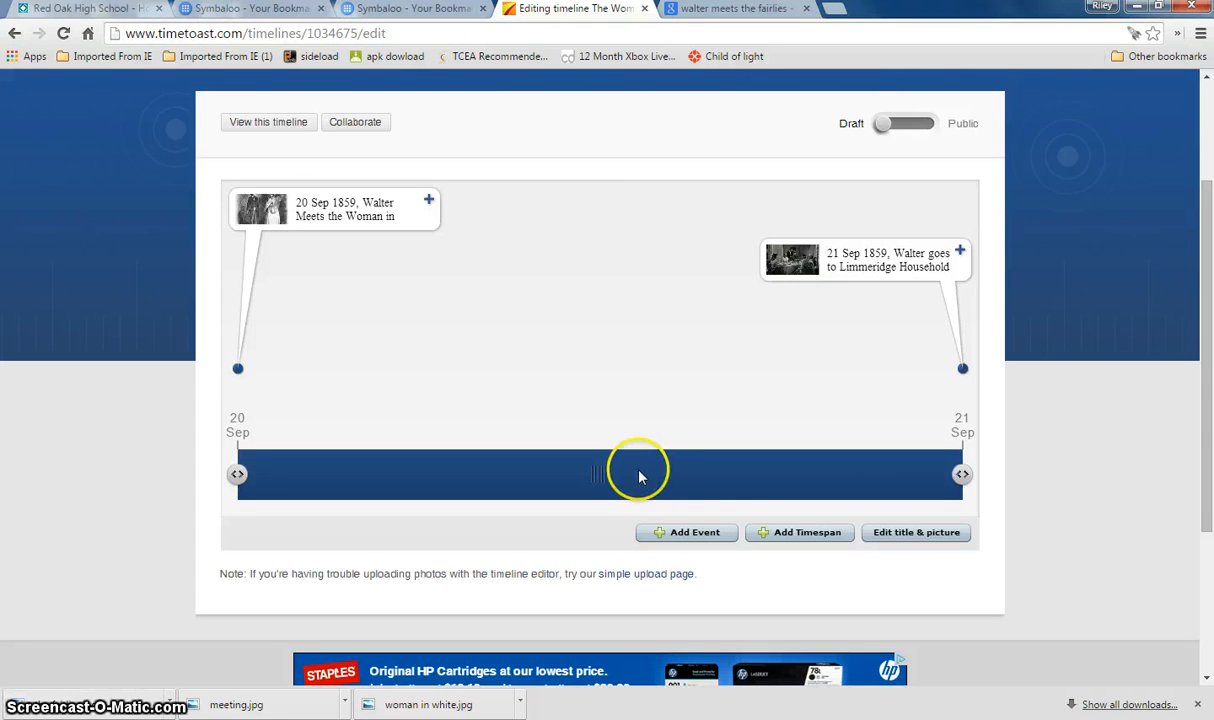
left_click(789, 536)
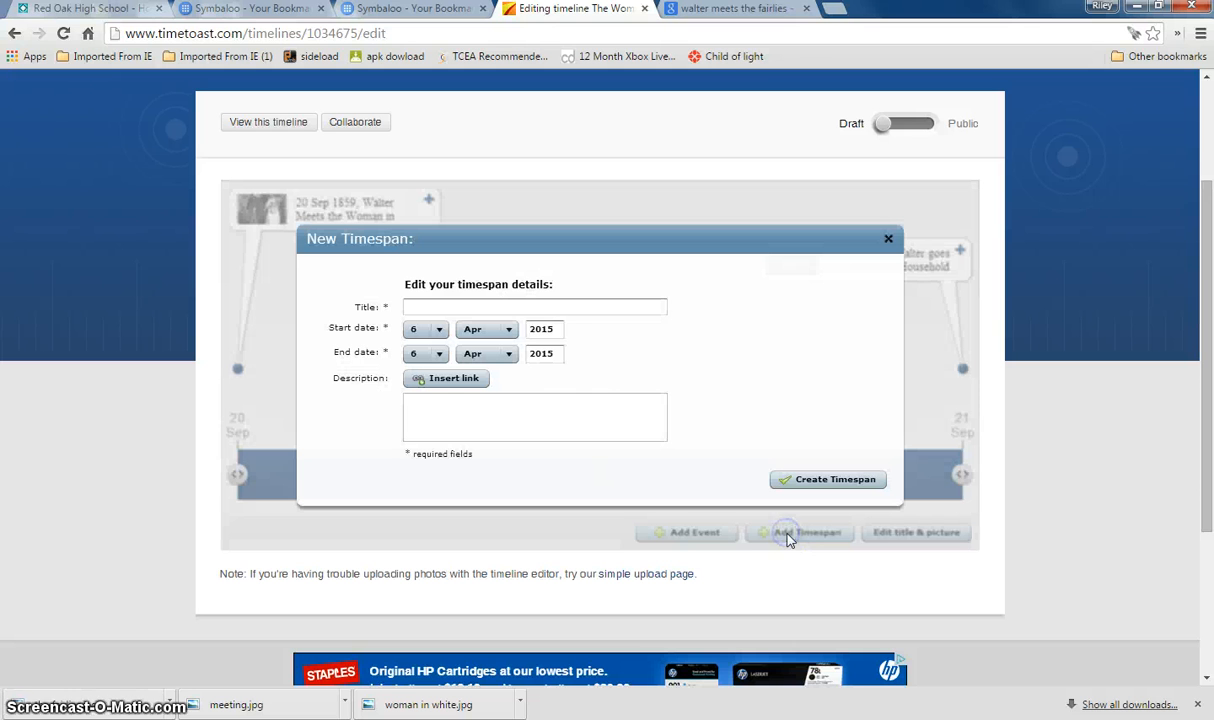
left_click(558, 309)
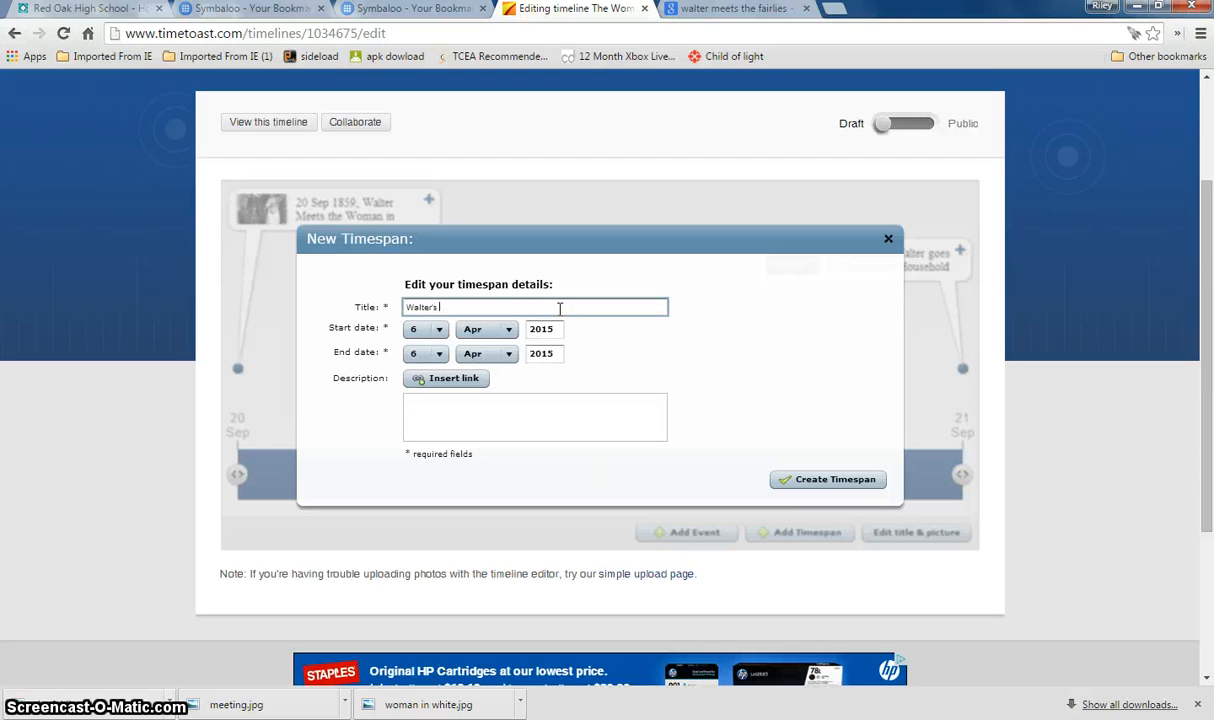
type("Walter's time at Limmeridge hous")
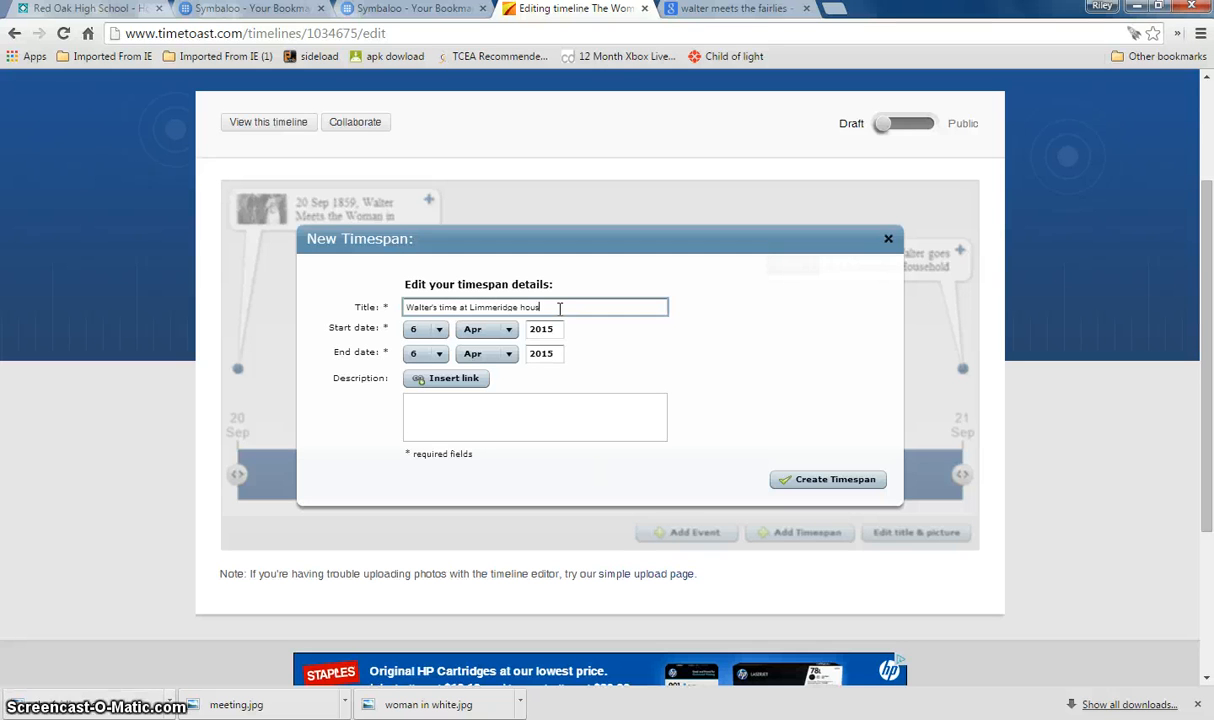
key("BackSpace")
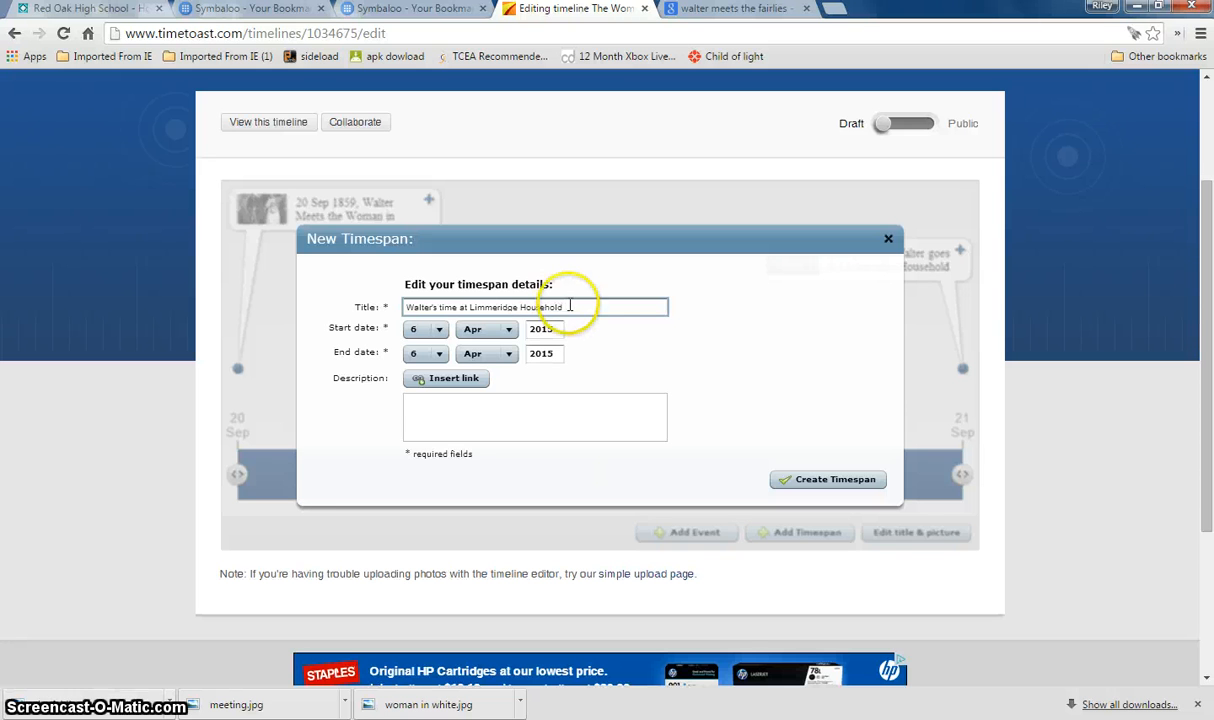
Set the timespan's start date to 21 Sep 1859.
left_click(446, 333)
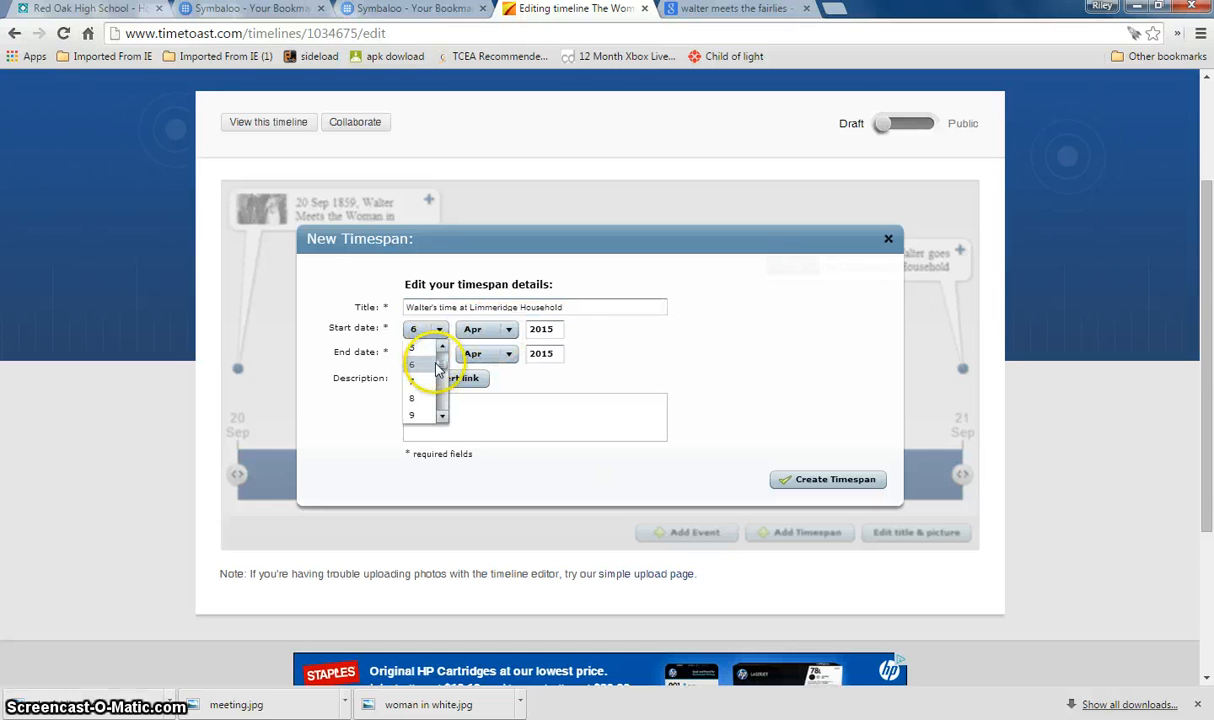
left_click_drag(443, 370, 443, 380)
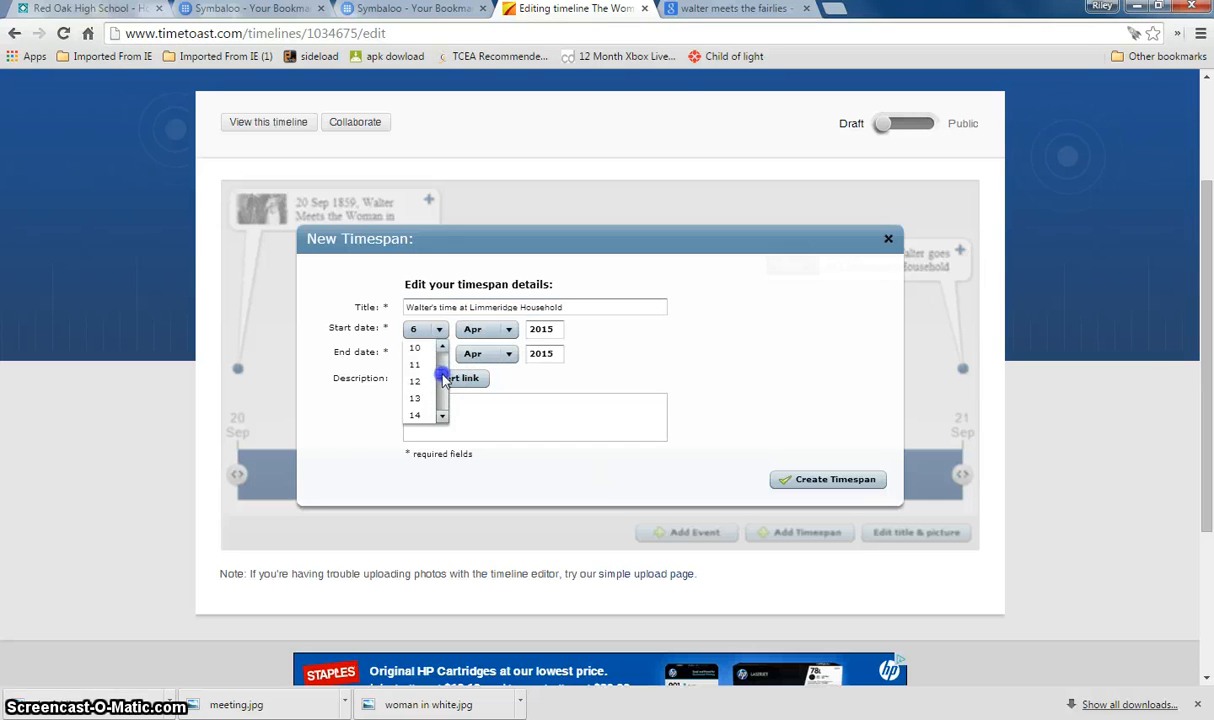
left_click(427, 388)
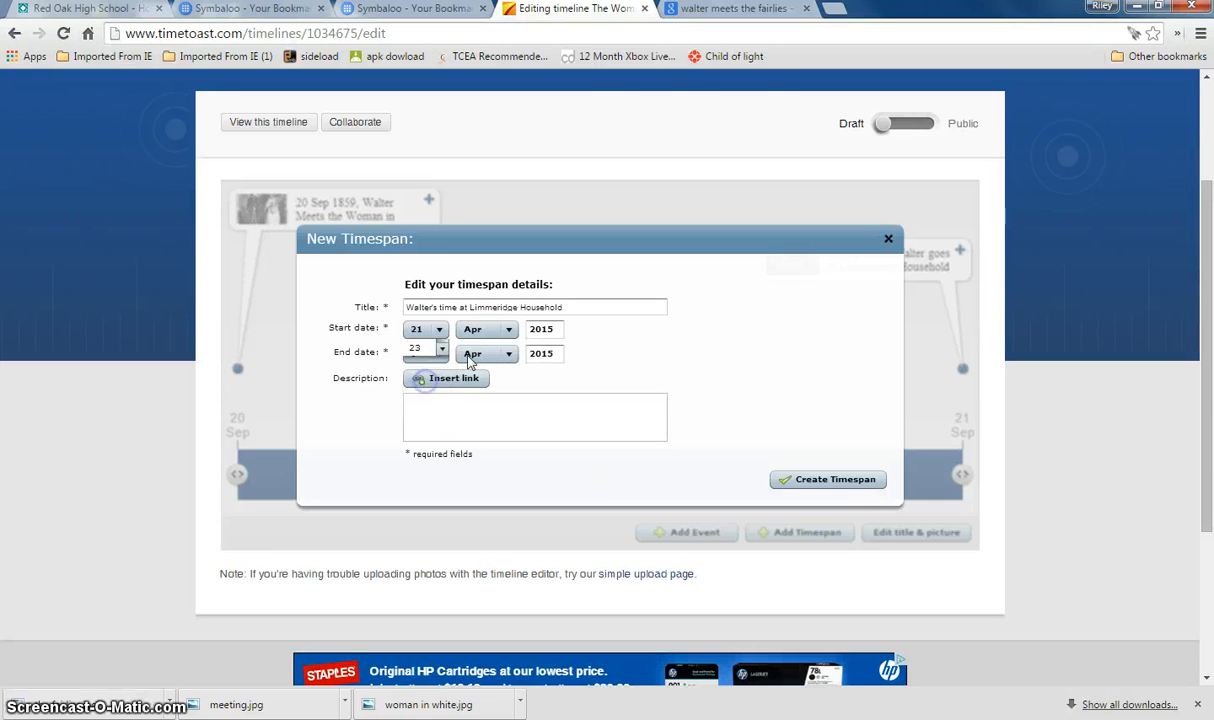
left_click(507, 329)
left_click_drag(508, 372, 509, 384)
left_click(480, 397)
left_click(524, 329)
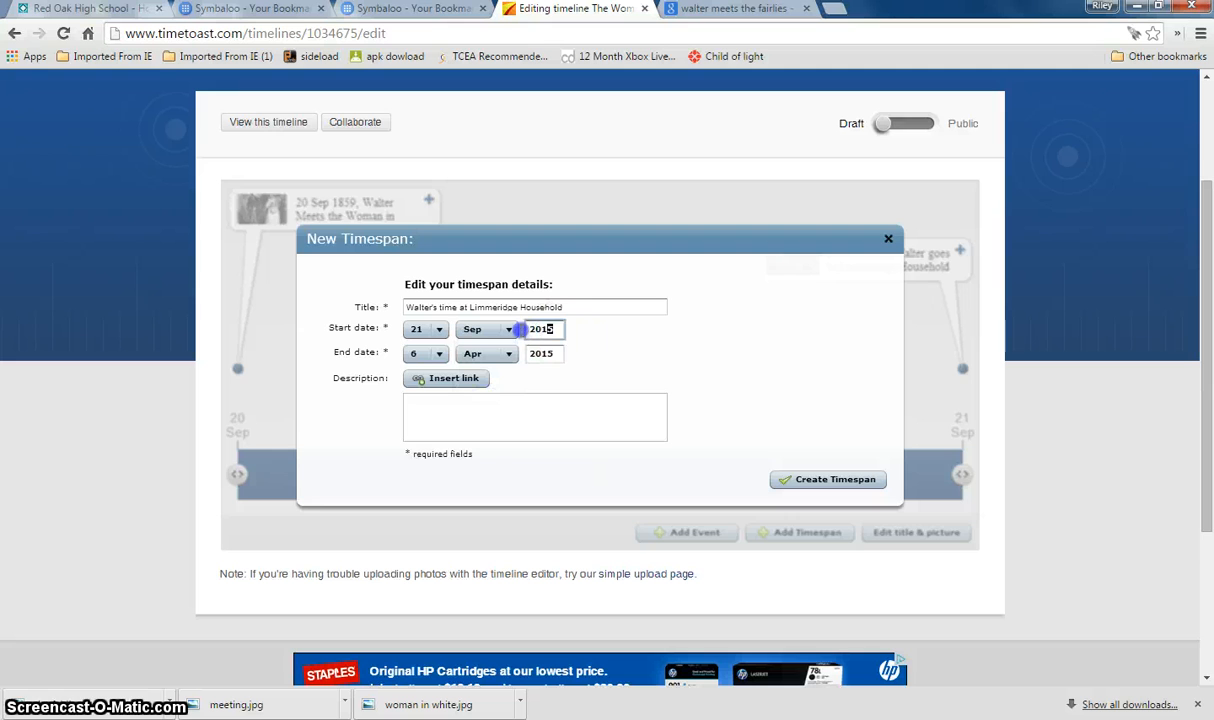
type("1859")
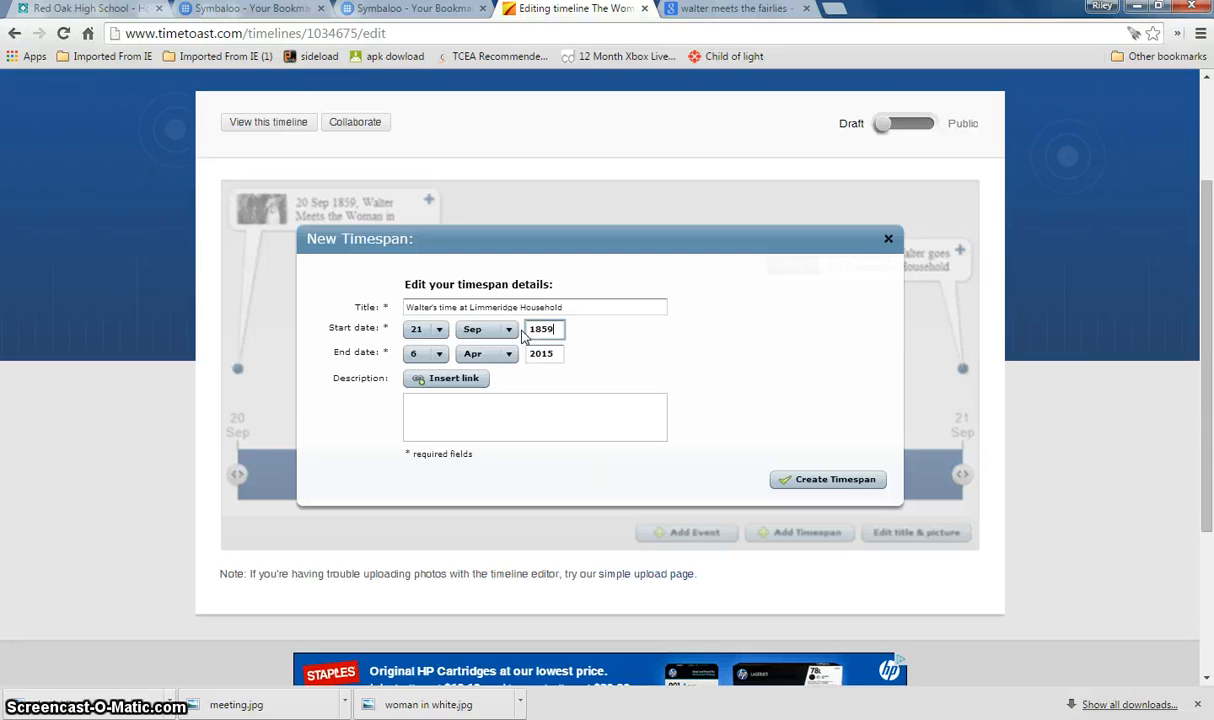
Set the timespan's end date to 15 Dec 1859 and create the timespan.
left_click(440, 354)
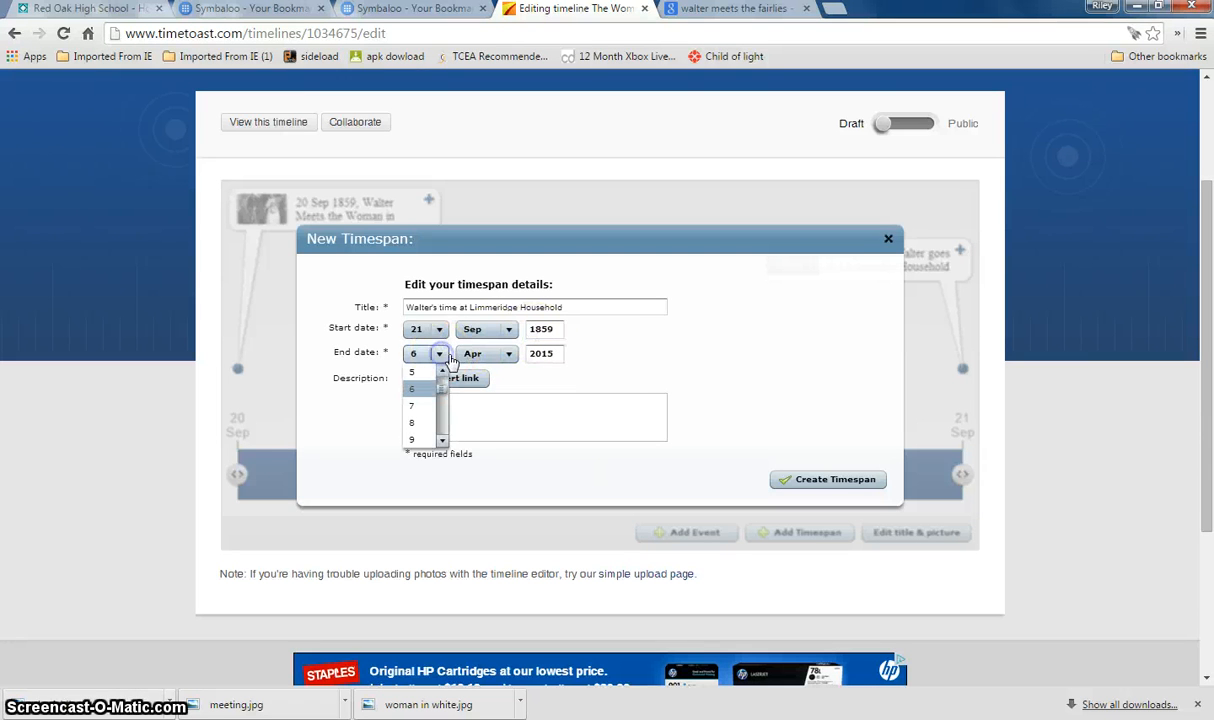
left_click_drag(441, 394, 439, 401)
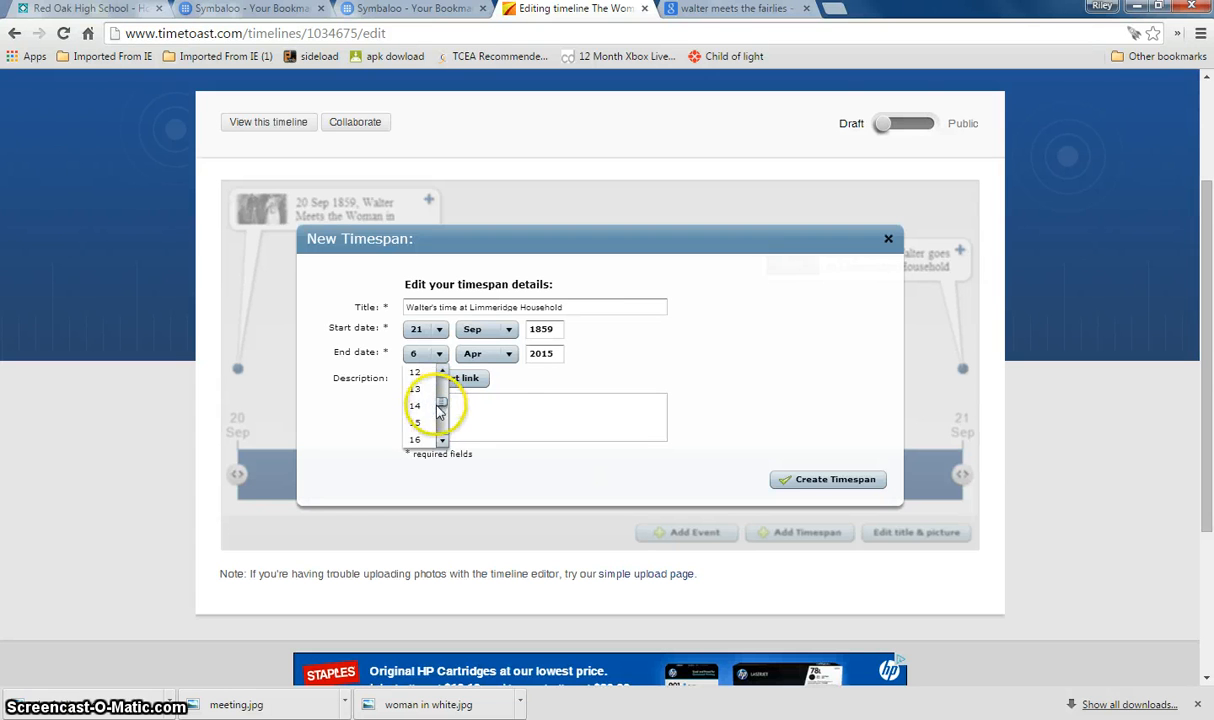
left_click(415, 422)
left_click(508, 355)
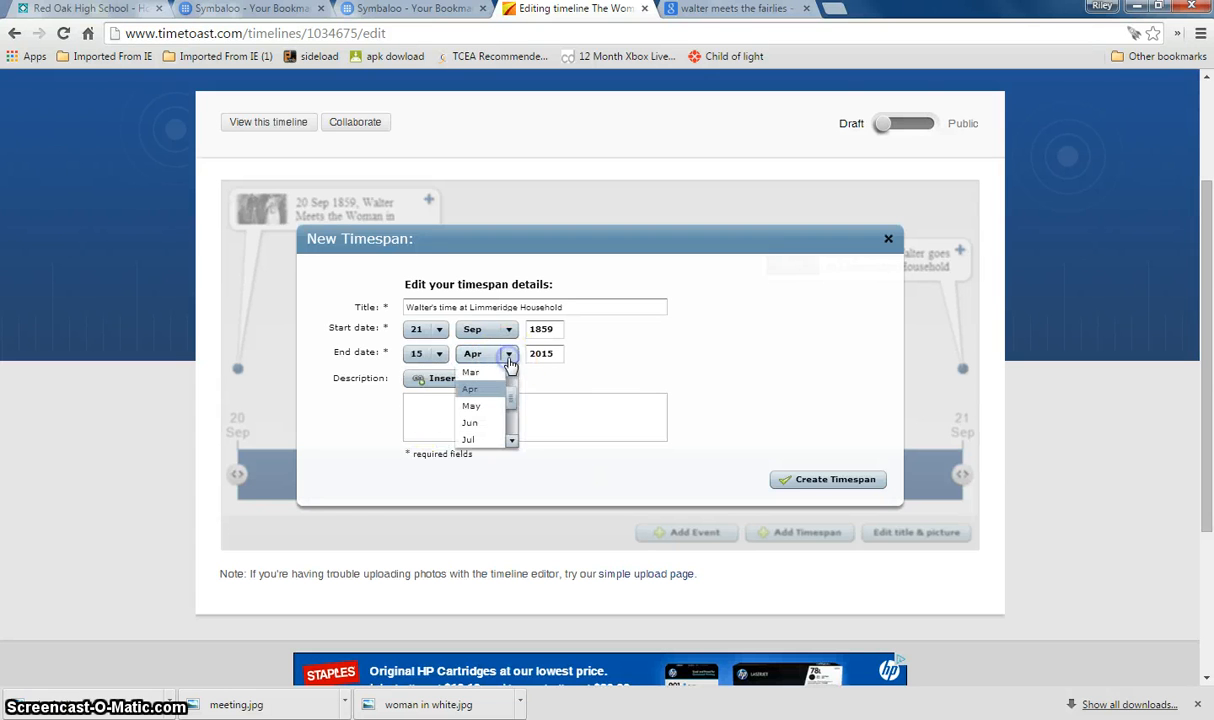
left_click_drag(515, 393, 509, 425)
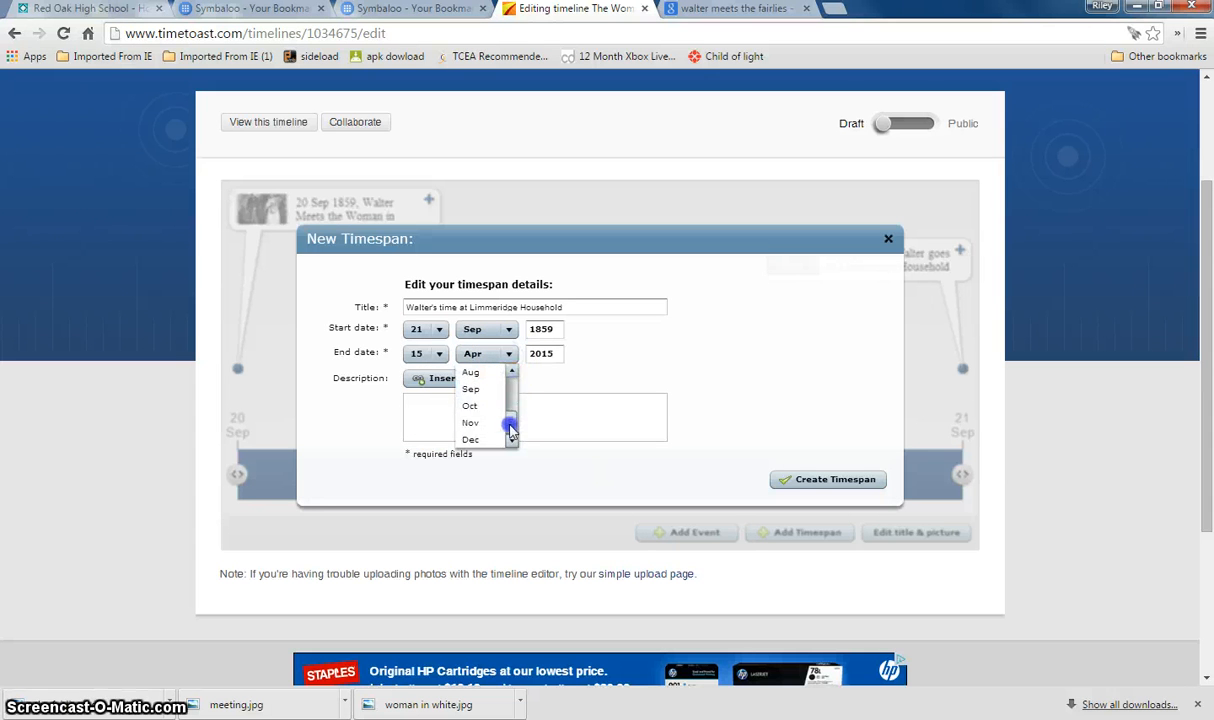
left_click(489, 436)
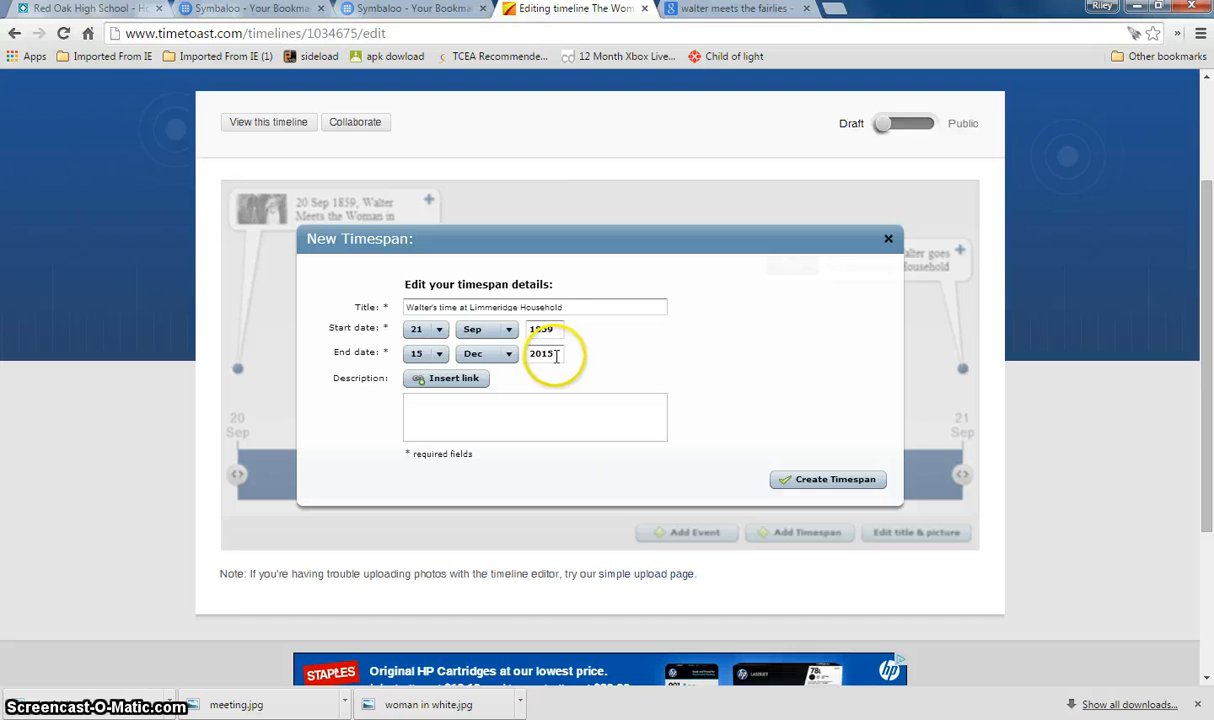
left_click_drag(556, 353, 525, 363)
type("1859")
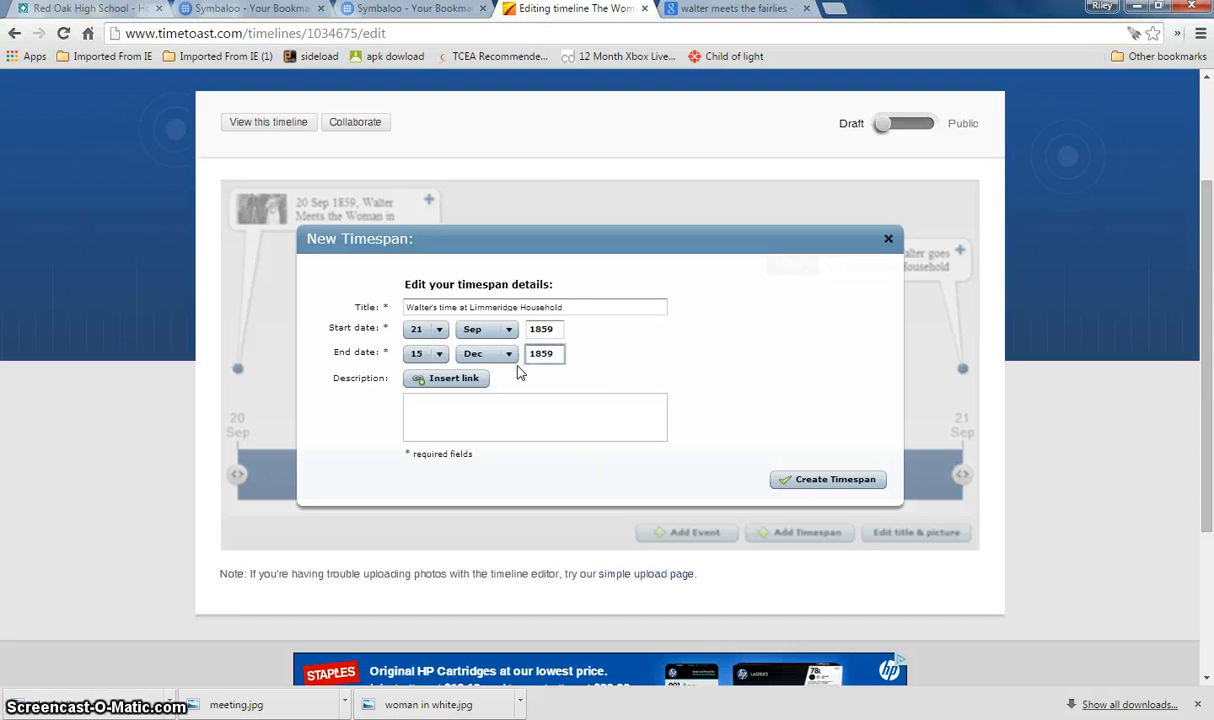
left_click(790, 480)
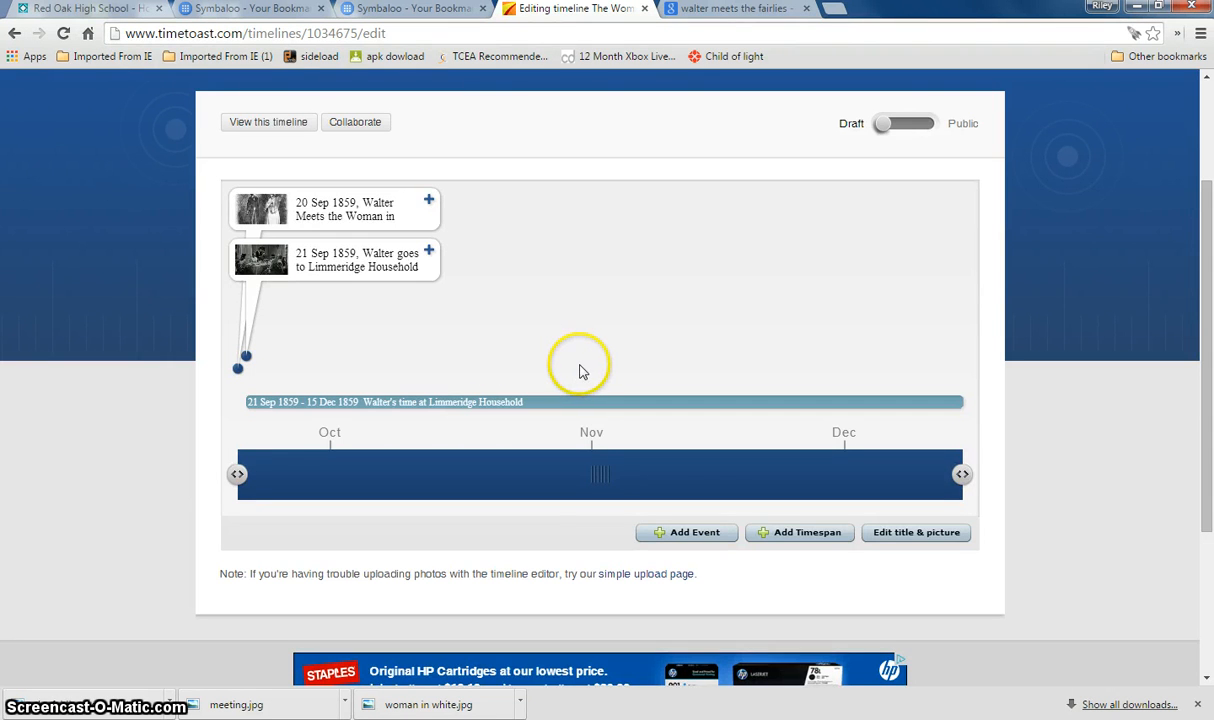
Open the viewing page of The Woman in White timeline and look over its events, timespan and comment section.
scroll(584, 372, "up", 2)
scroll(583, 372, "down", 1)
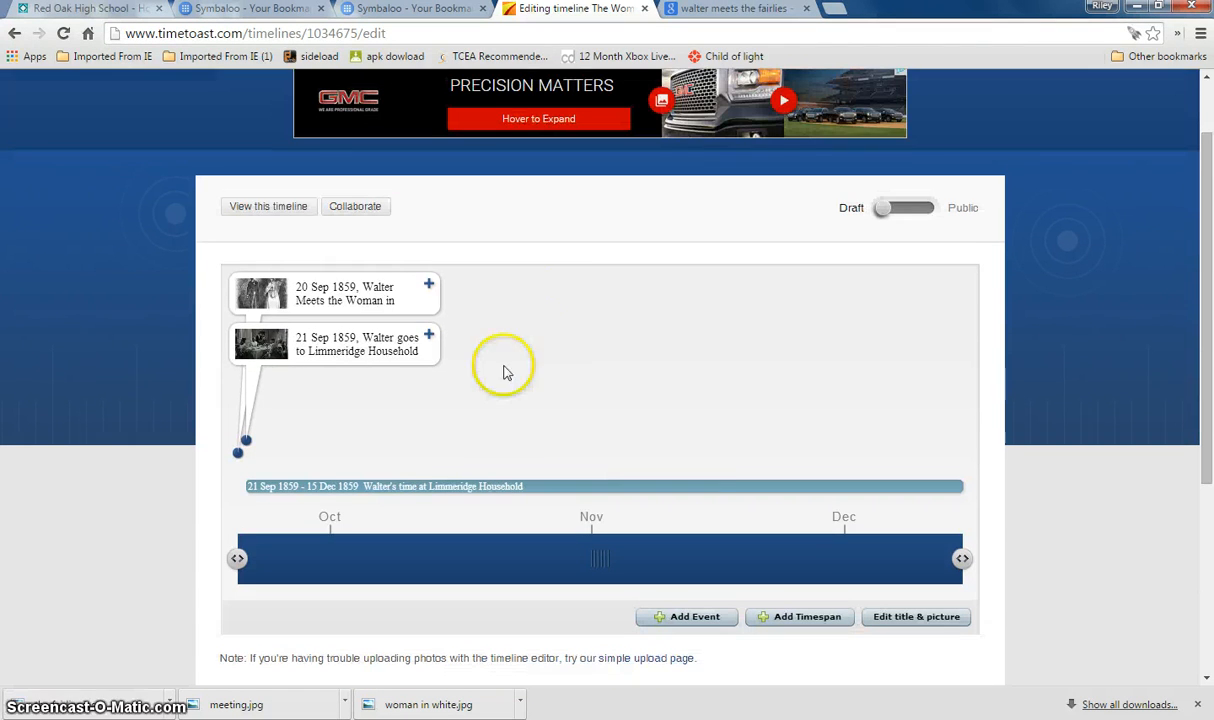
left_click(281, 210)
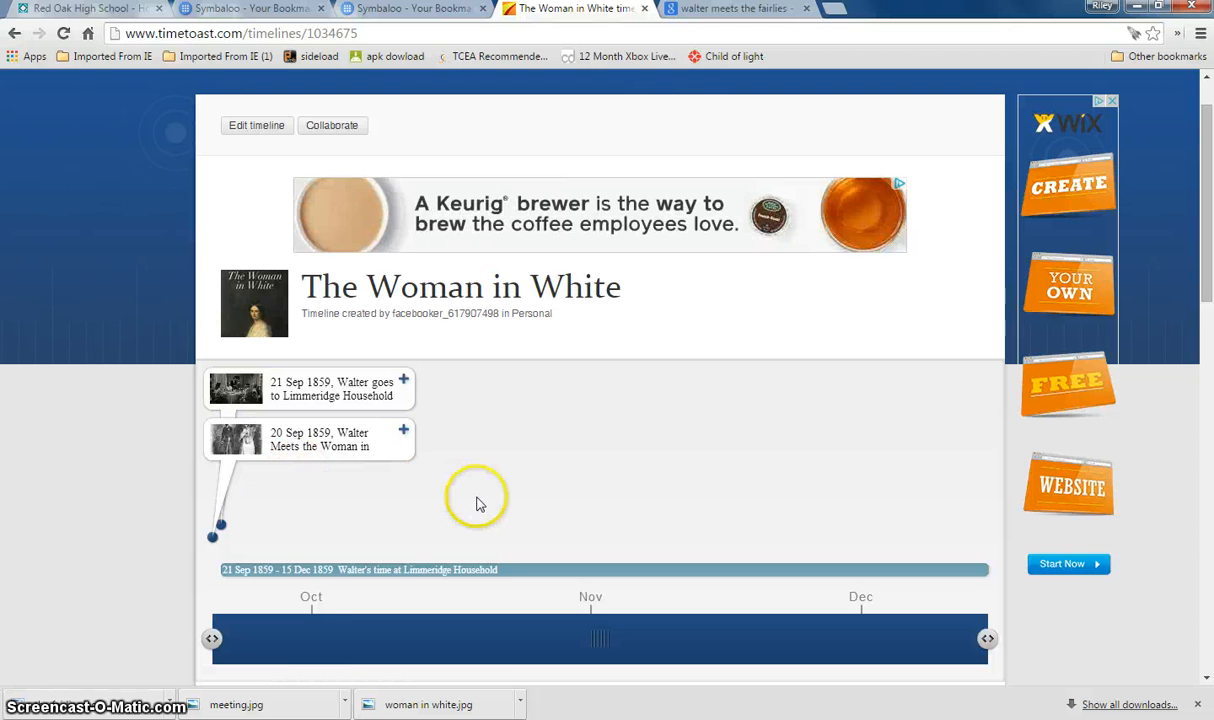
scroll(765, 470, "down", 2)
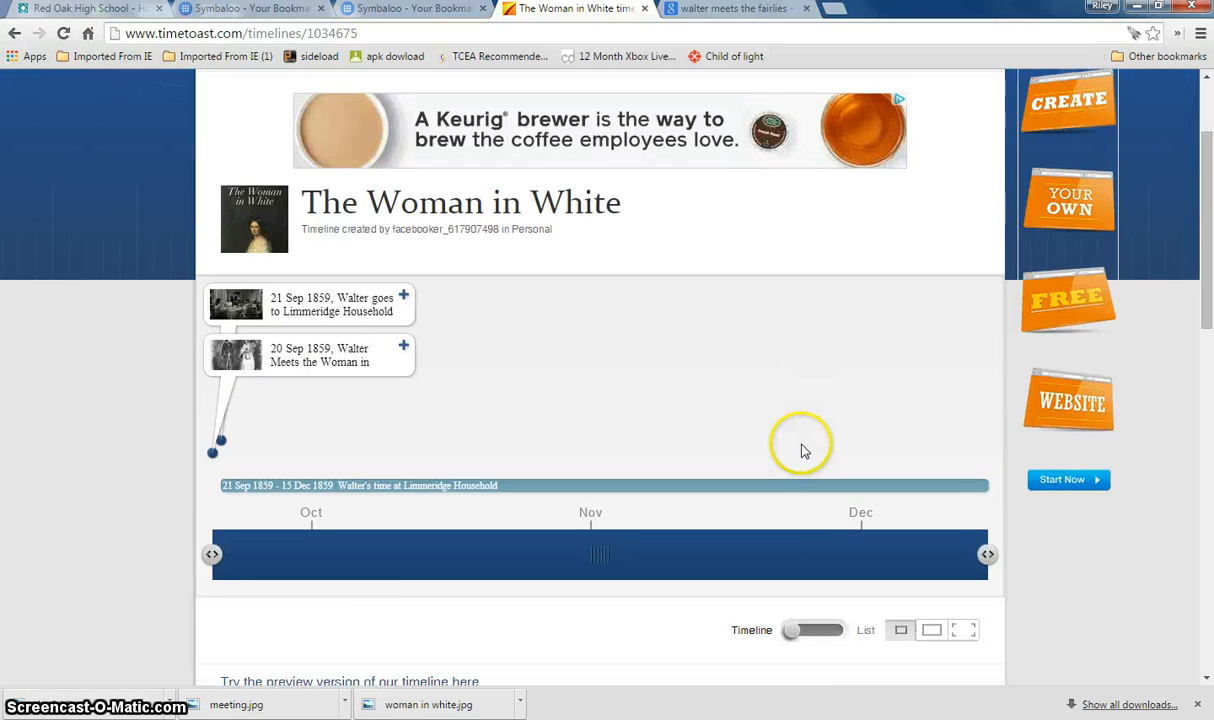
scroll(743, 455, "up", 2)
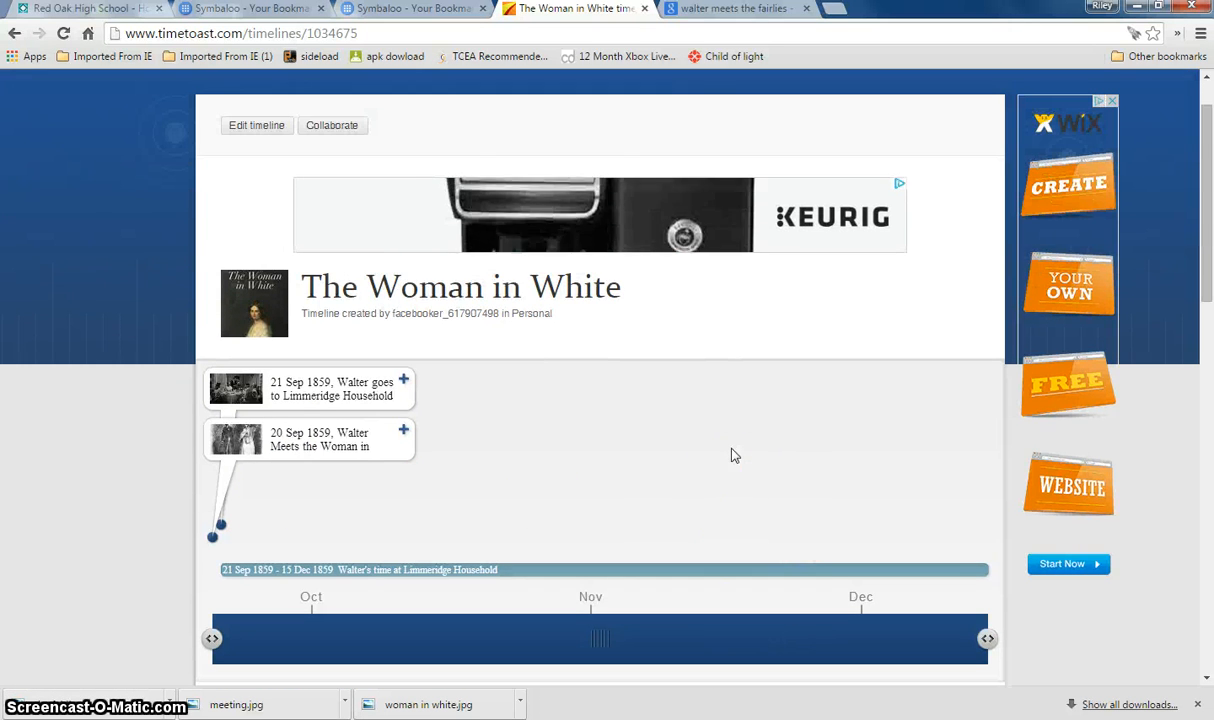
scroll(730, 455, "down", 3)
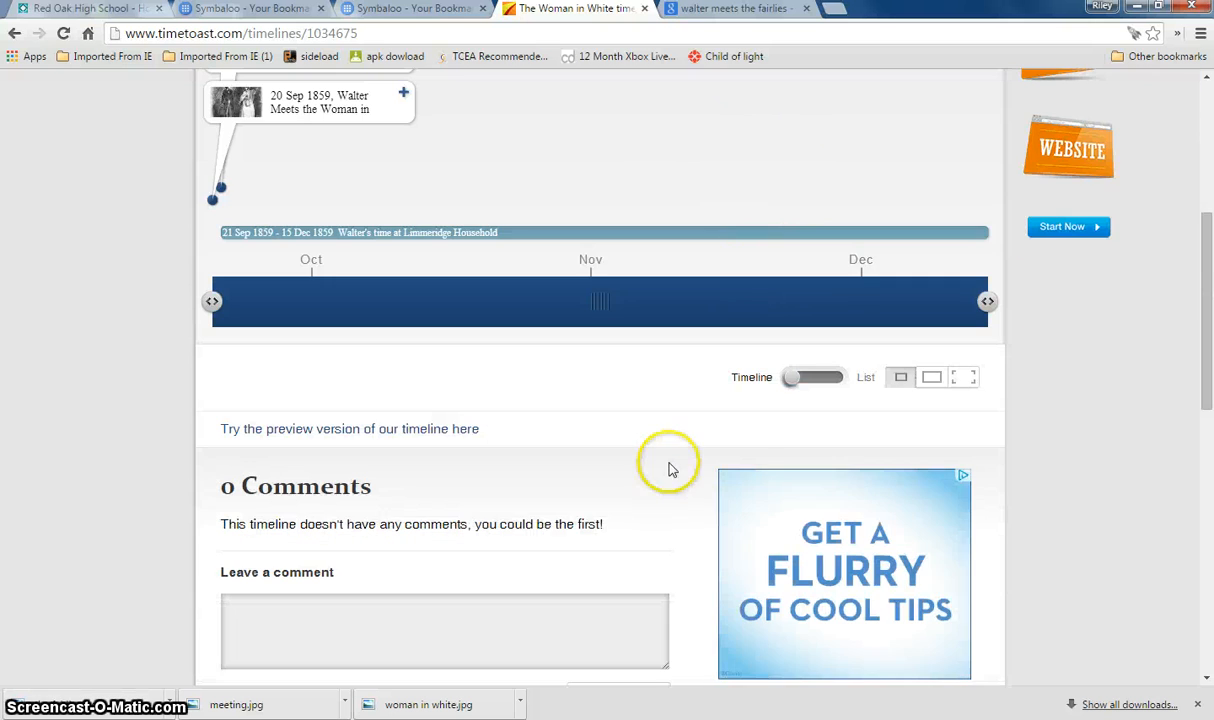
scroll(670, 465, "down", 3)
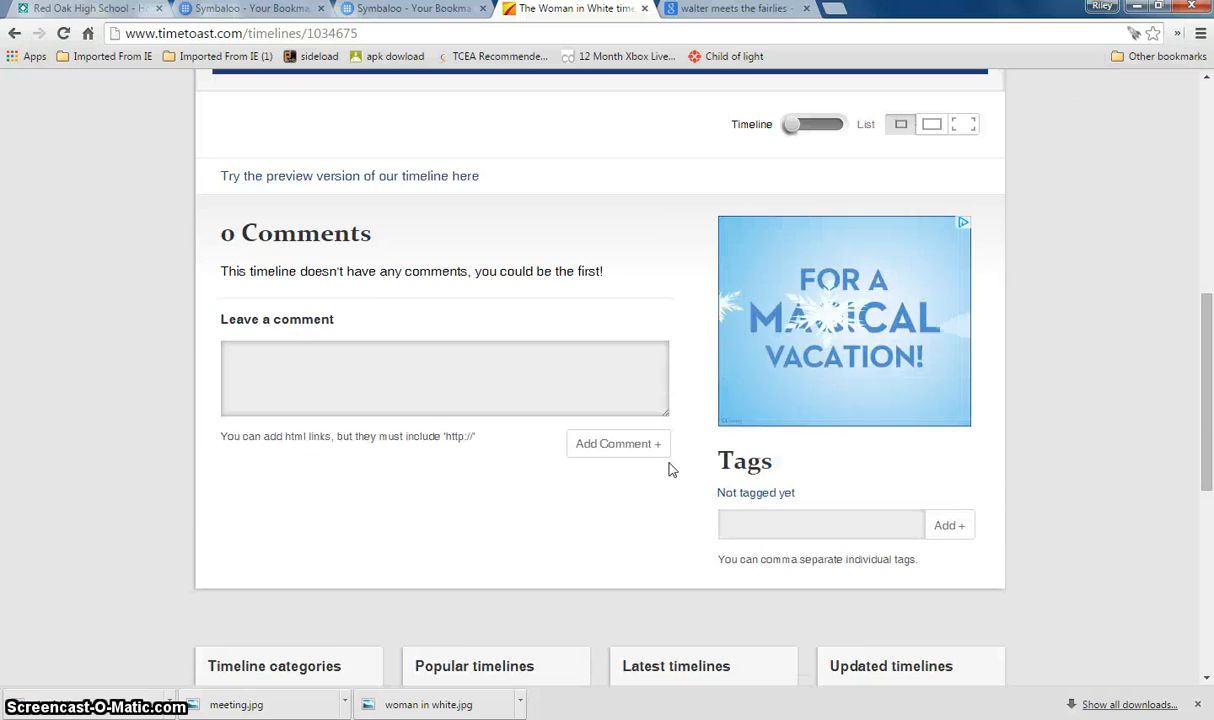
scroll(671, 469, "up", 4)
scroll(670, 468, "up", 2)
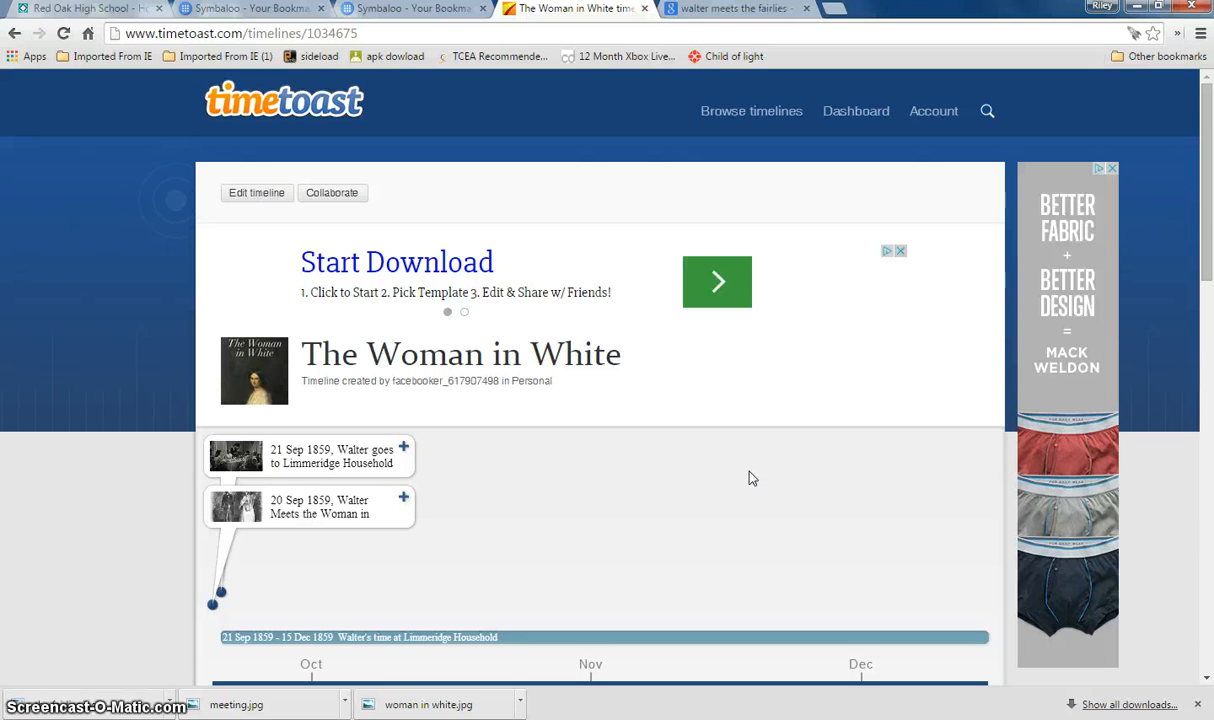
Capture the timeline page as a screenshot and paste it onto a blank canvas in Paint.
left_click(705, 499)
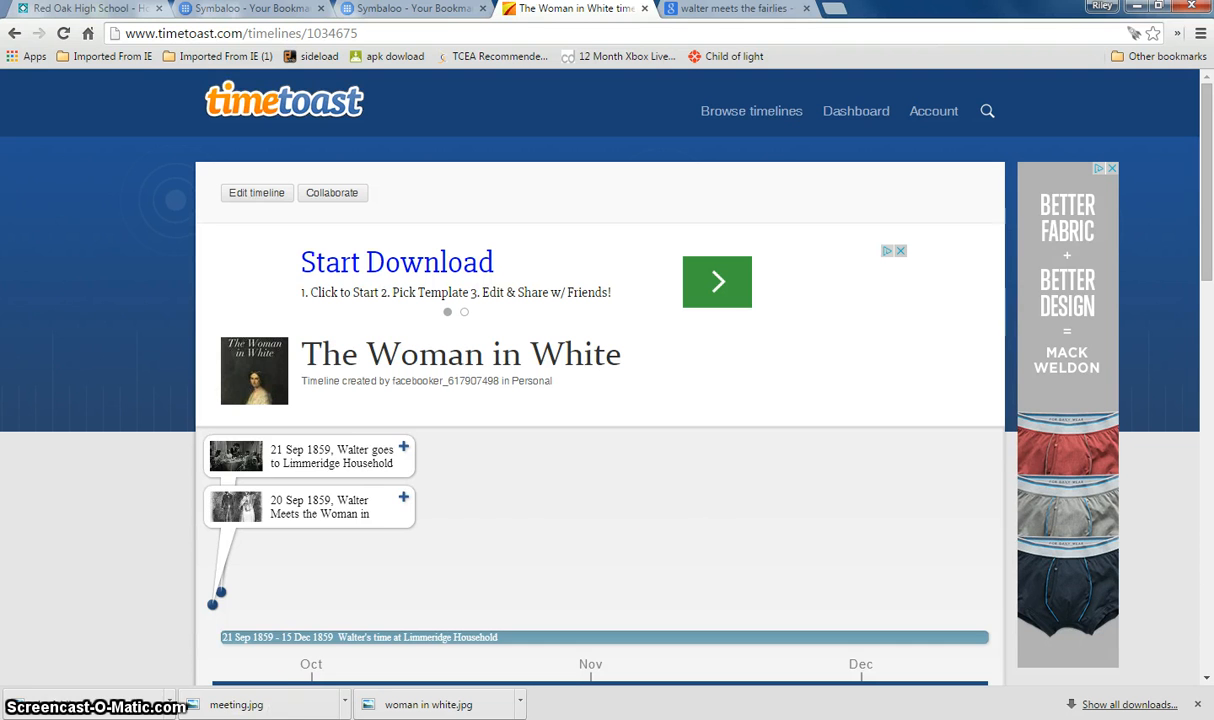
left_click(20, 705)
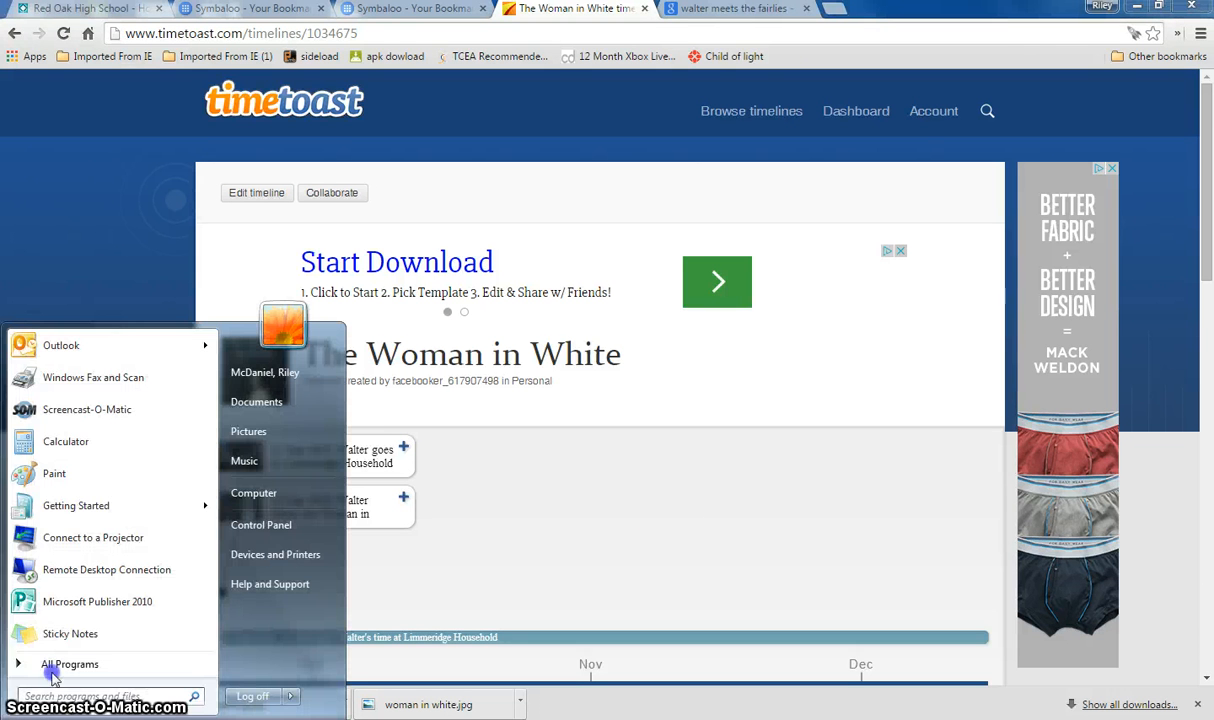
left_click(165, 475)
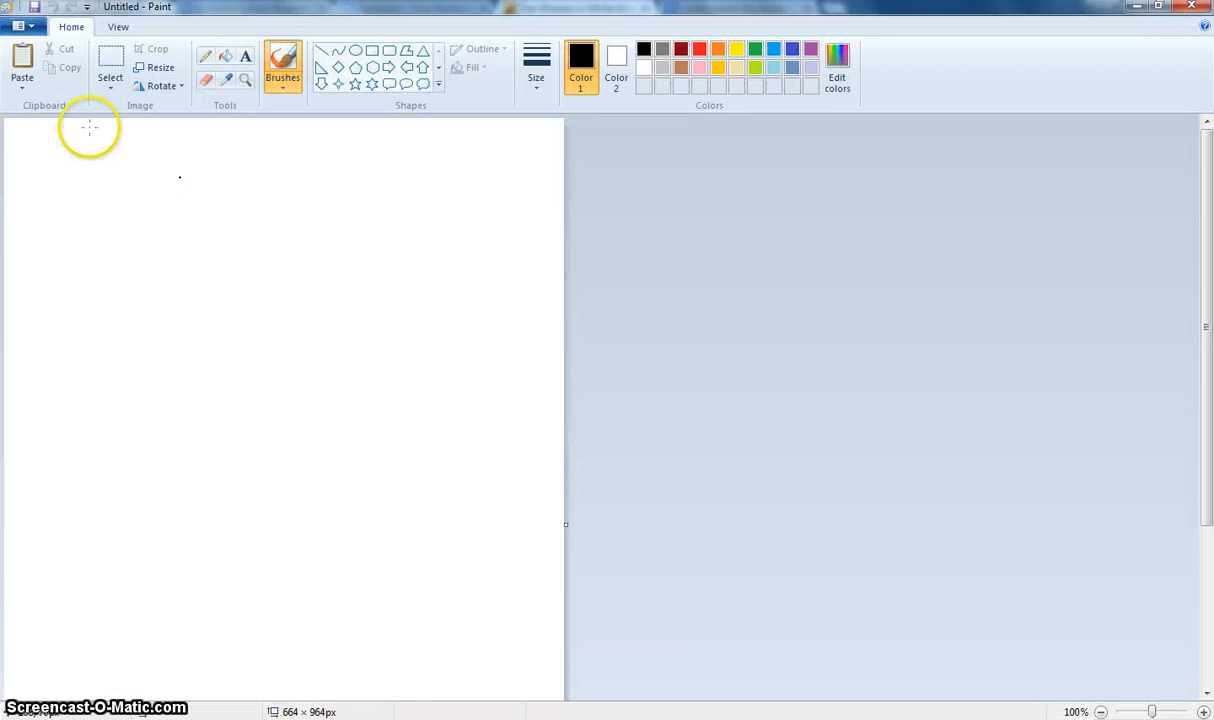
left_click(30, 27)
left_click(504, 127)
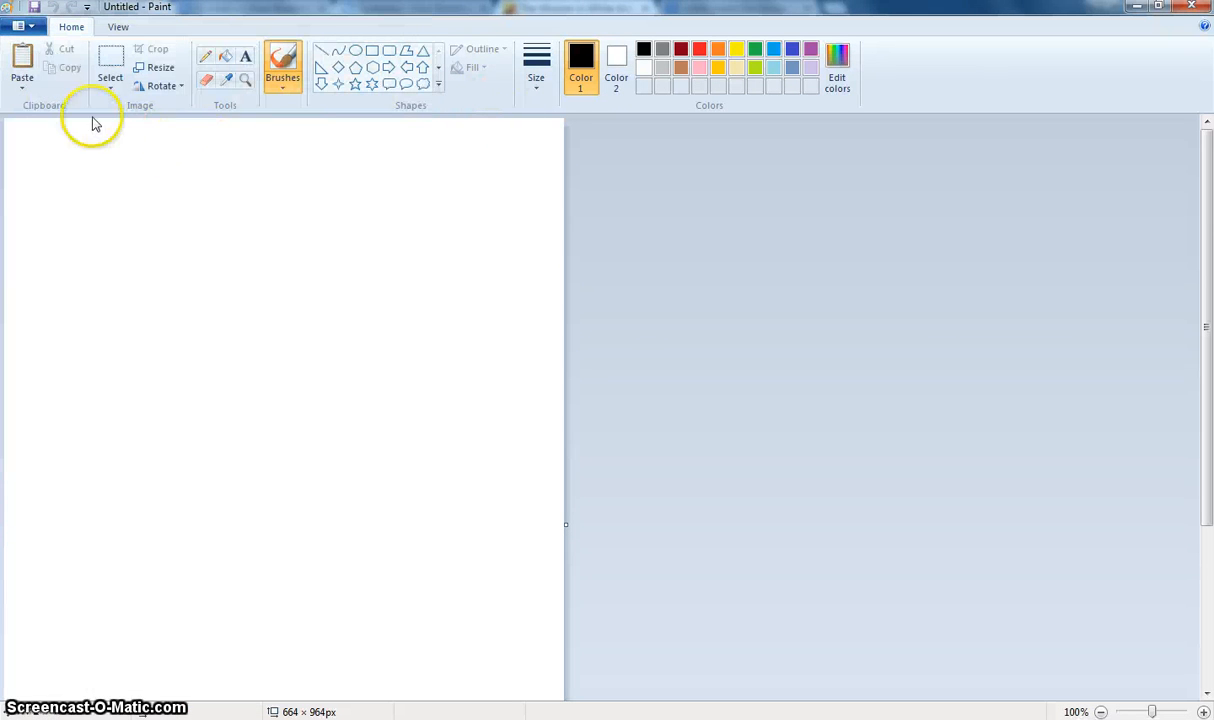
left_click(22, 60)
scroll(142, 328, "down", 3)
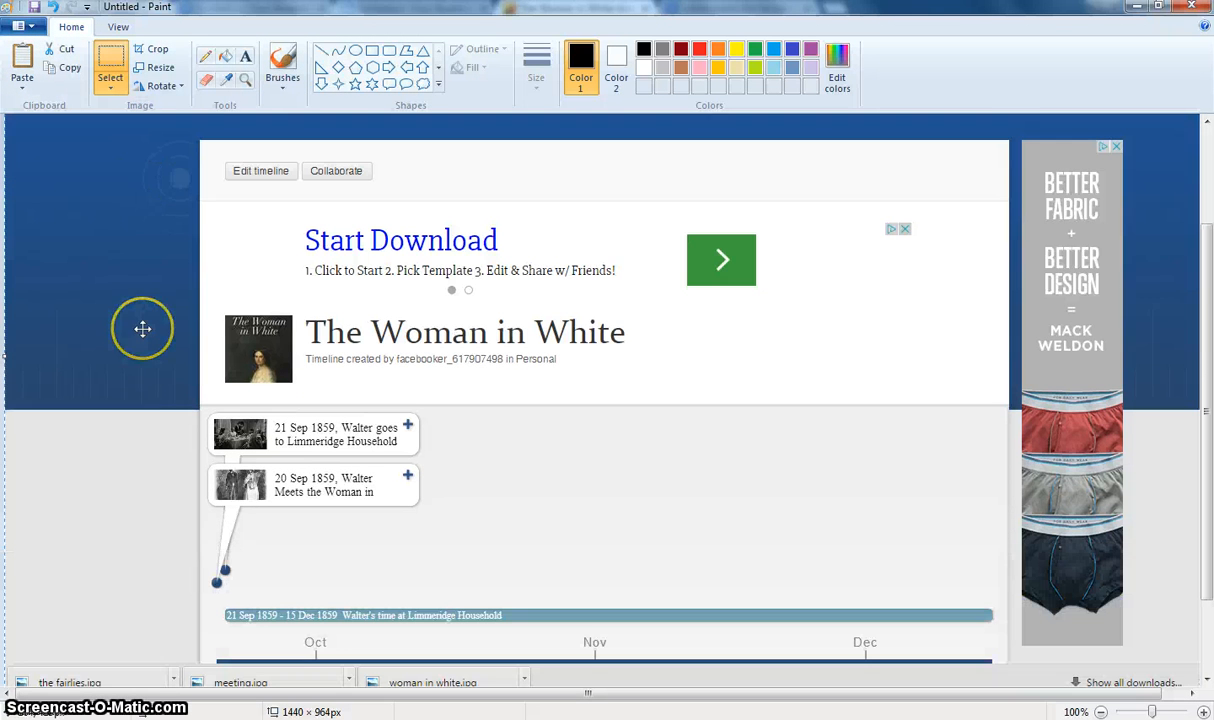
Crop the pasted screenshot to about 953 × 449 px, keeping the timeline from its title and cover picture down to the month axis.
left_click(158, 50)
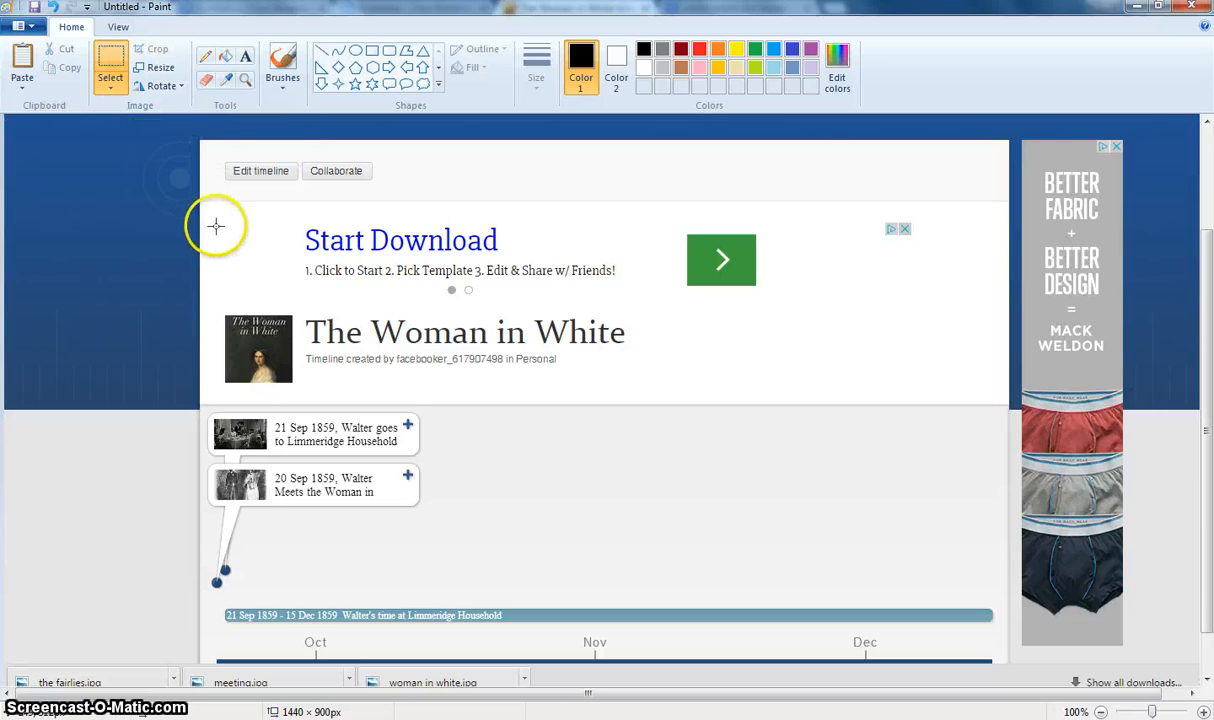
left_click_drag(200, 286, 322, 340)
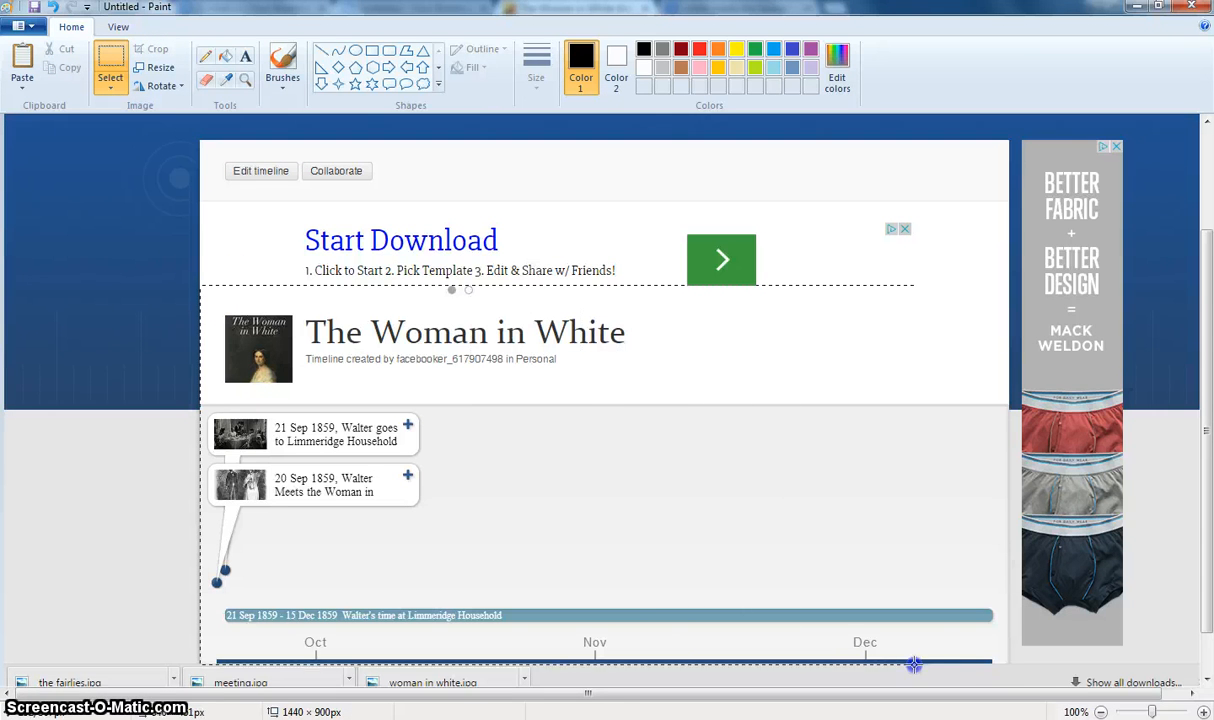
left_click_drag(1002, 662, 1002, 662)
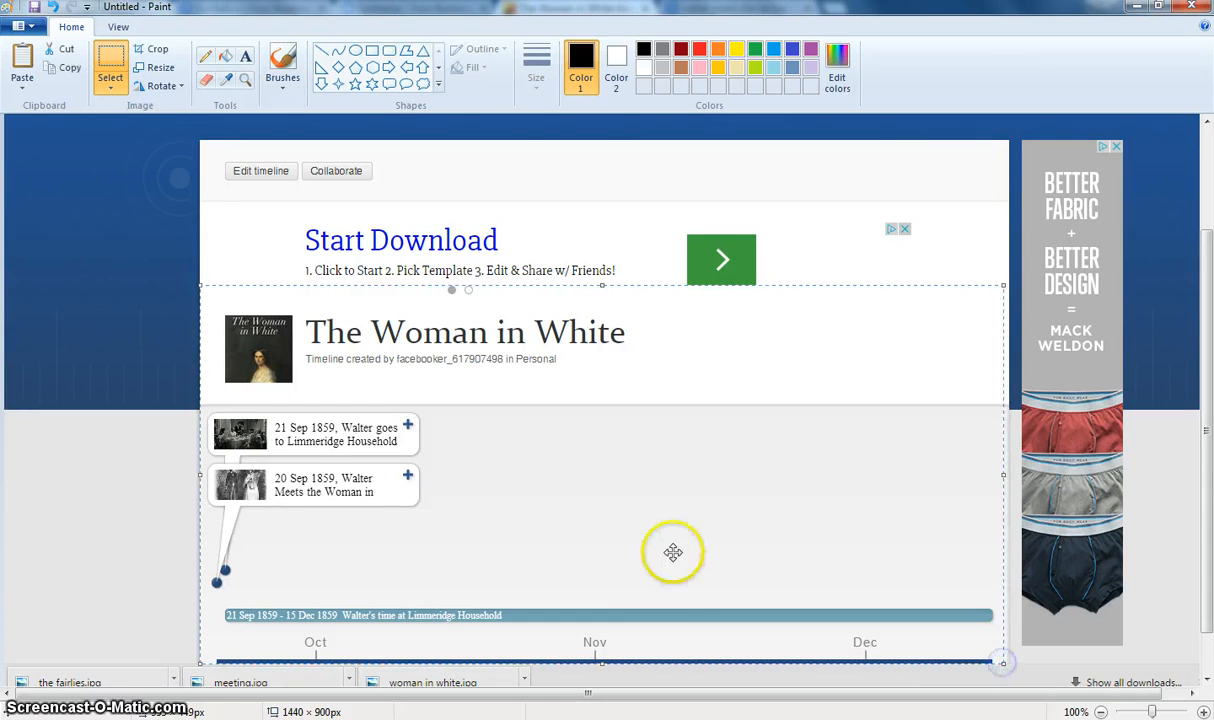
left_click(158, 52)
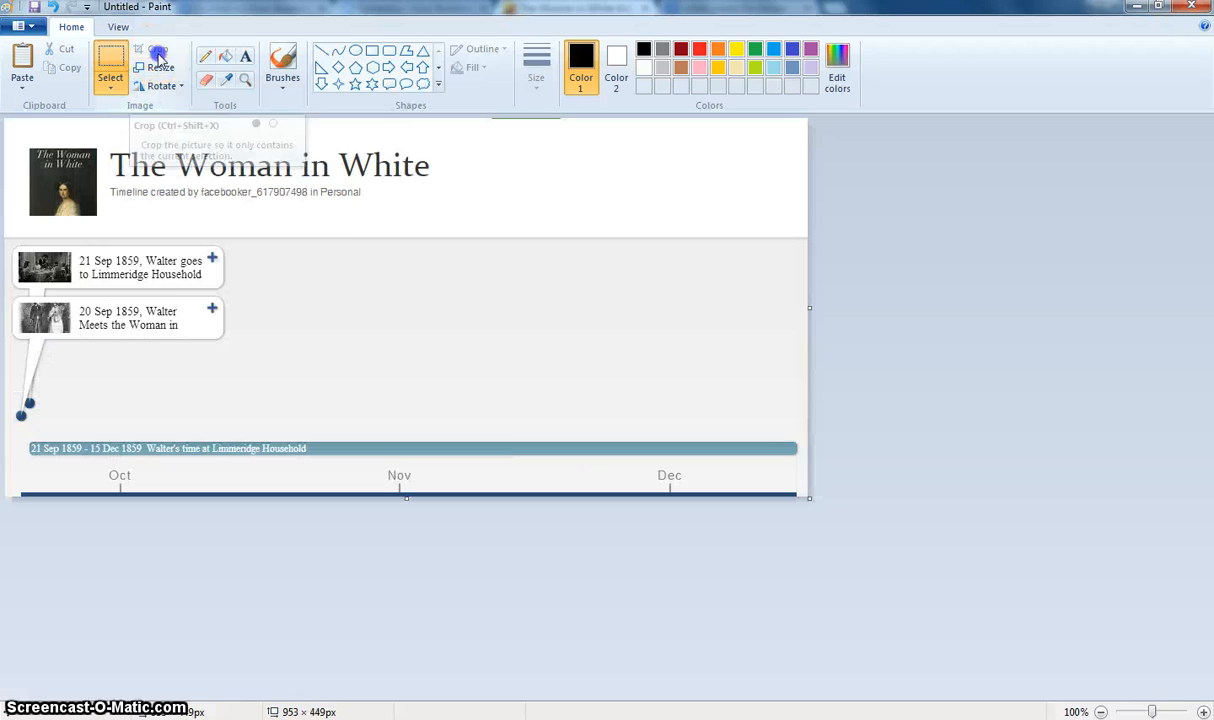
Save the cropped picture to the Desktop as a JPEG named timeline.
left_click(19, 25)
mouse_move(163, 168)
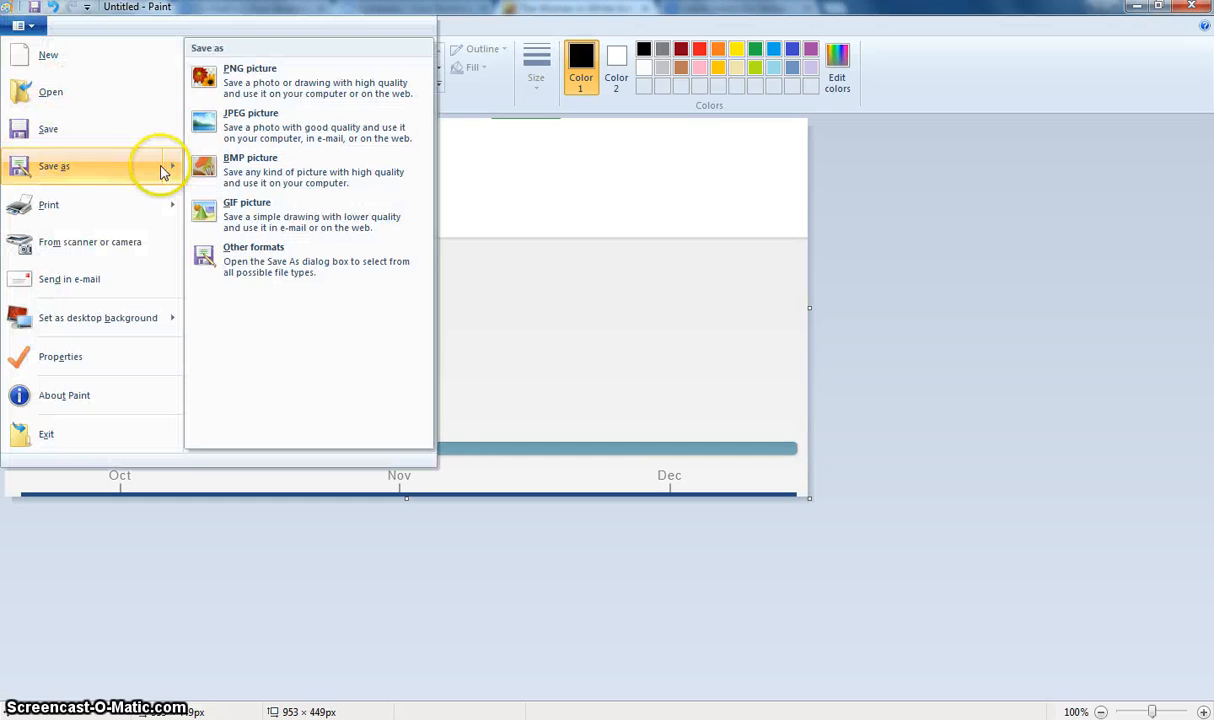
left_click(240, 138)
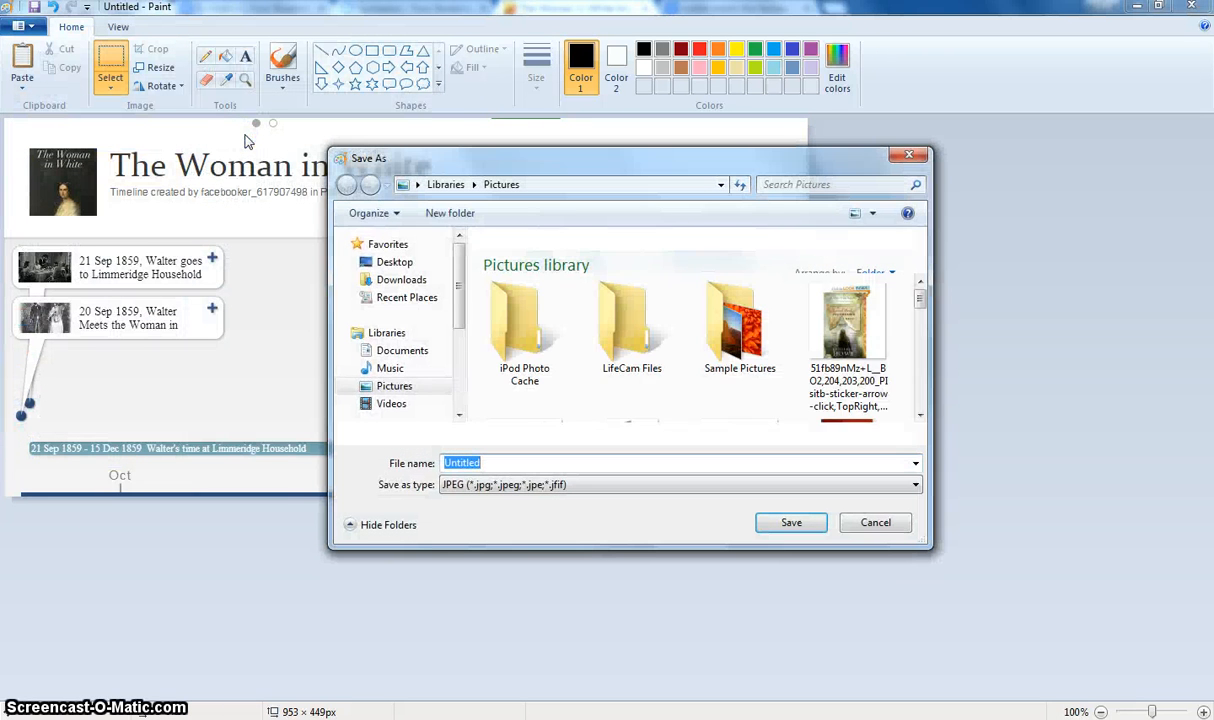
left_click(394, 285)
left_click(462, 463)
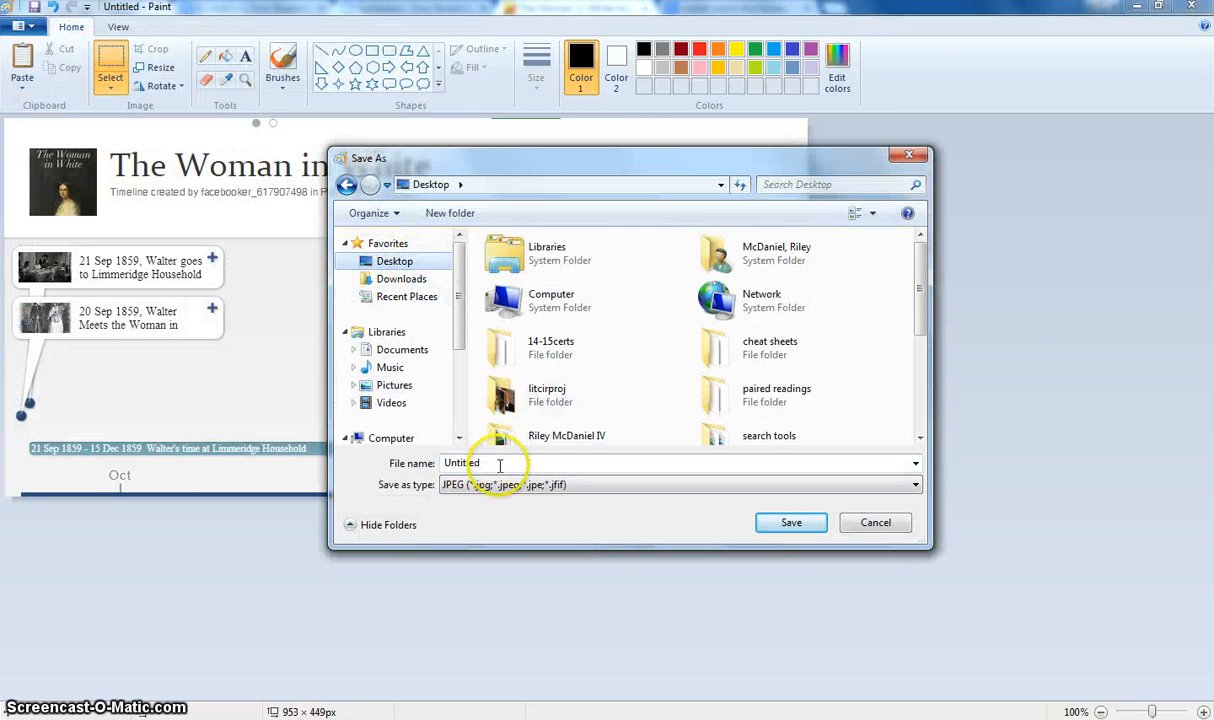
type("timelin")
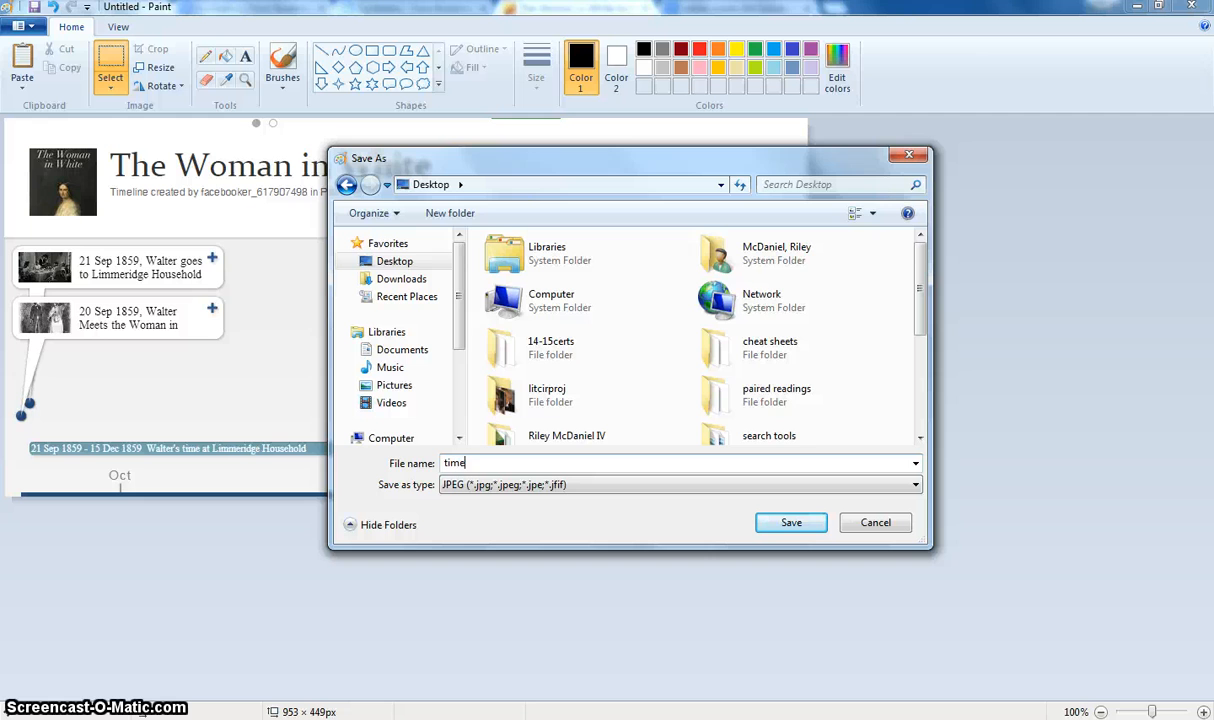
left_click(785, 522)
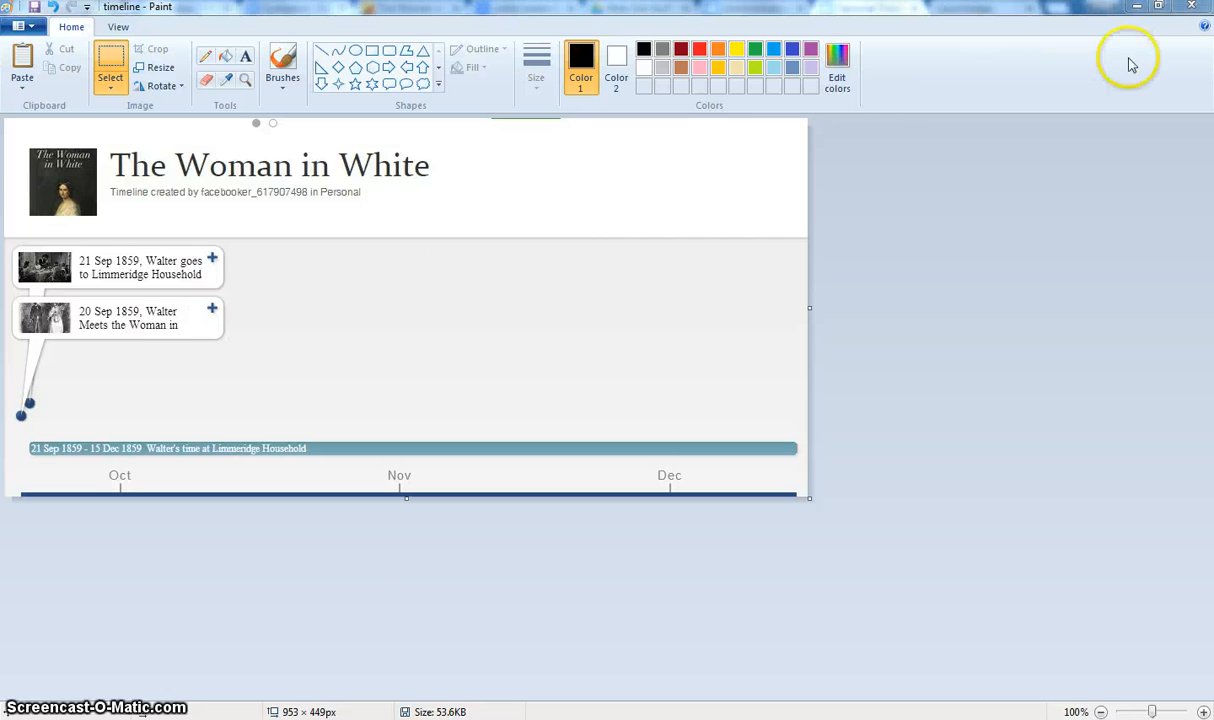
Switch to Google Drive in the browser, upload timeline.jpg from the Desktop to the shared Web Site Stuff folder and refresh the file list.
left_click(1137, 6)
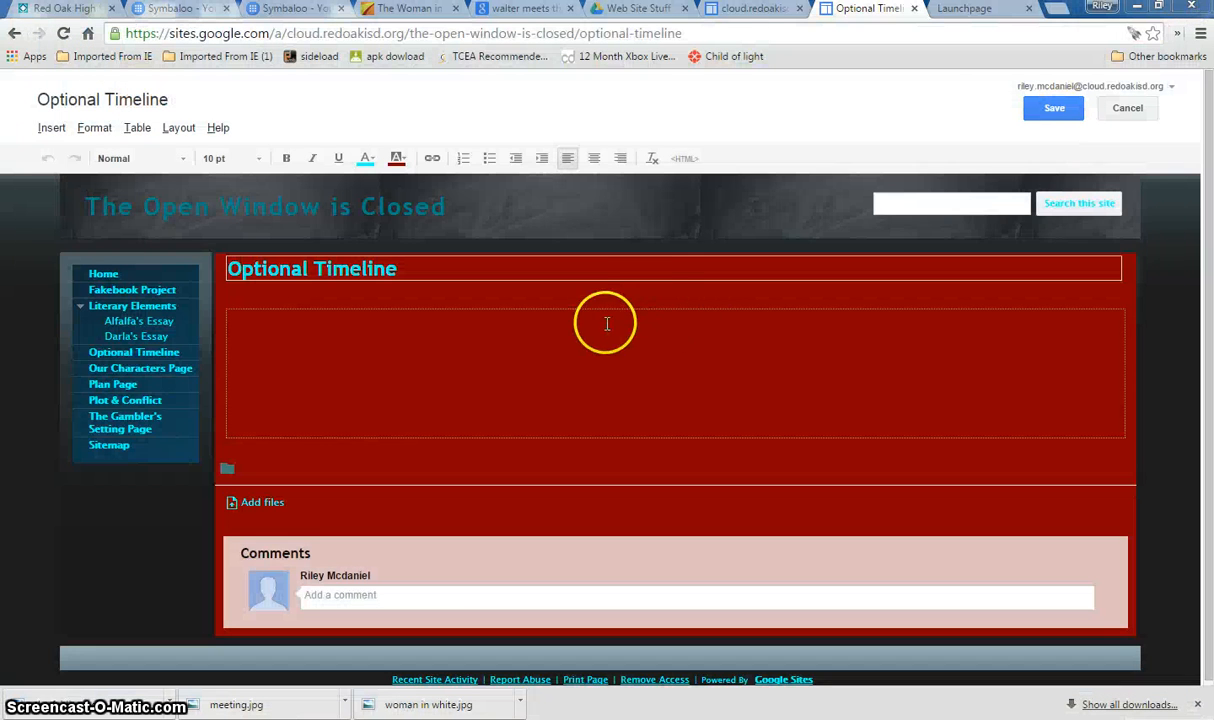
left_click(756, 9)
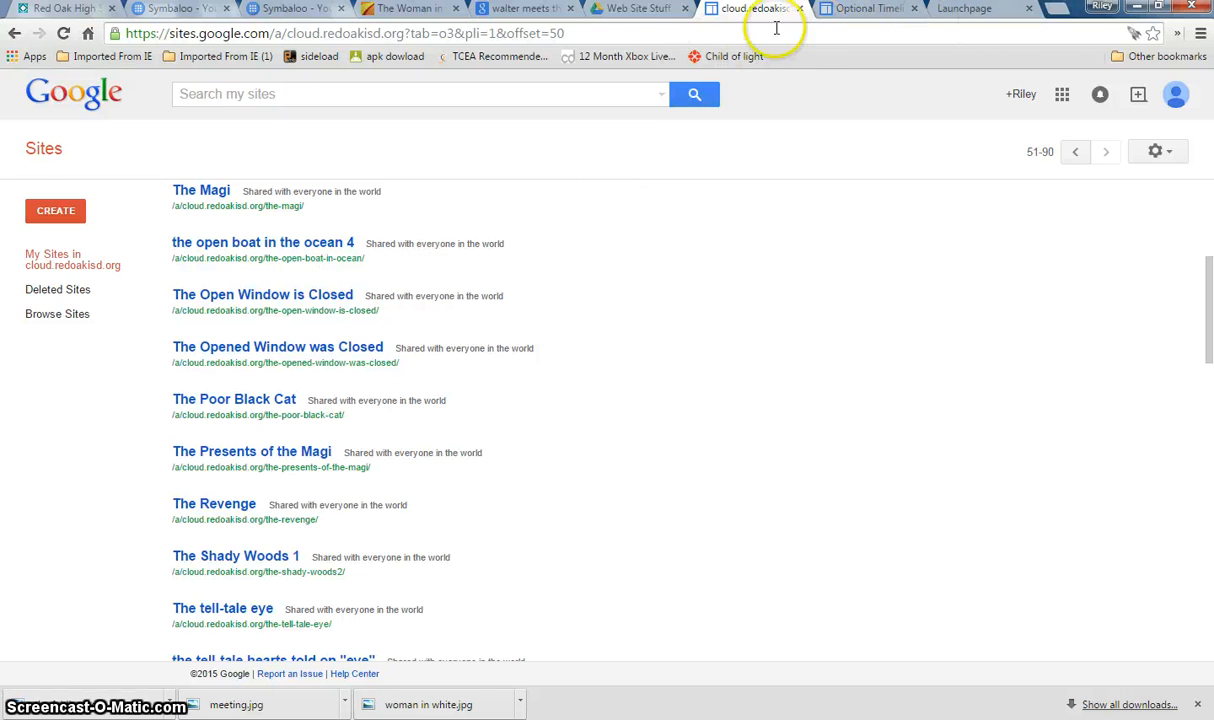
left_click(640, 9)
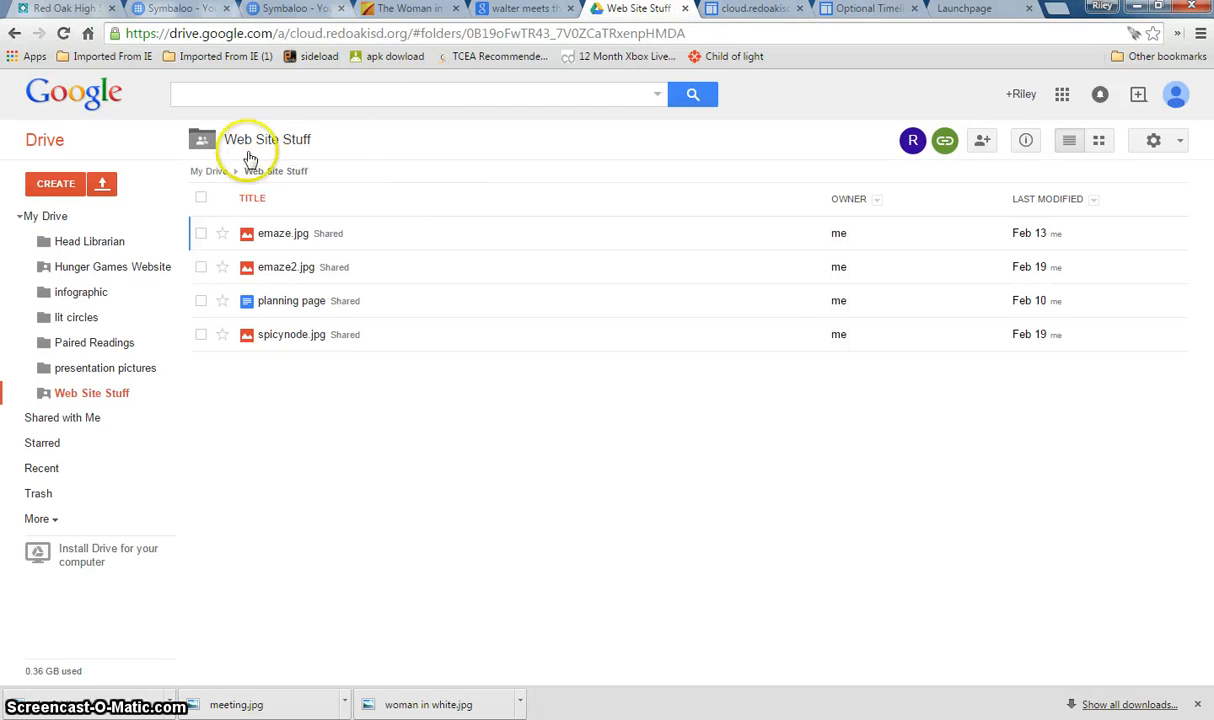
left_click(101, 183)
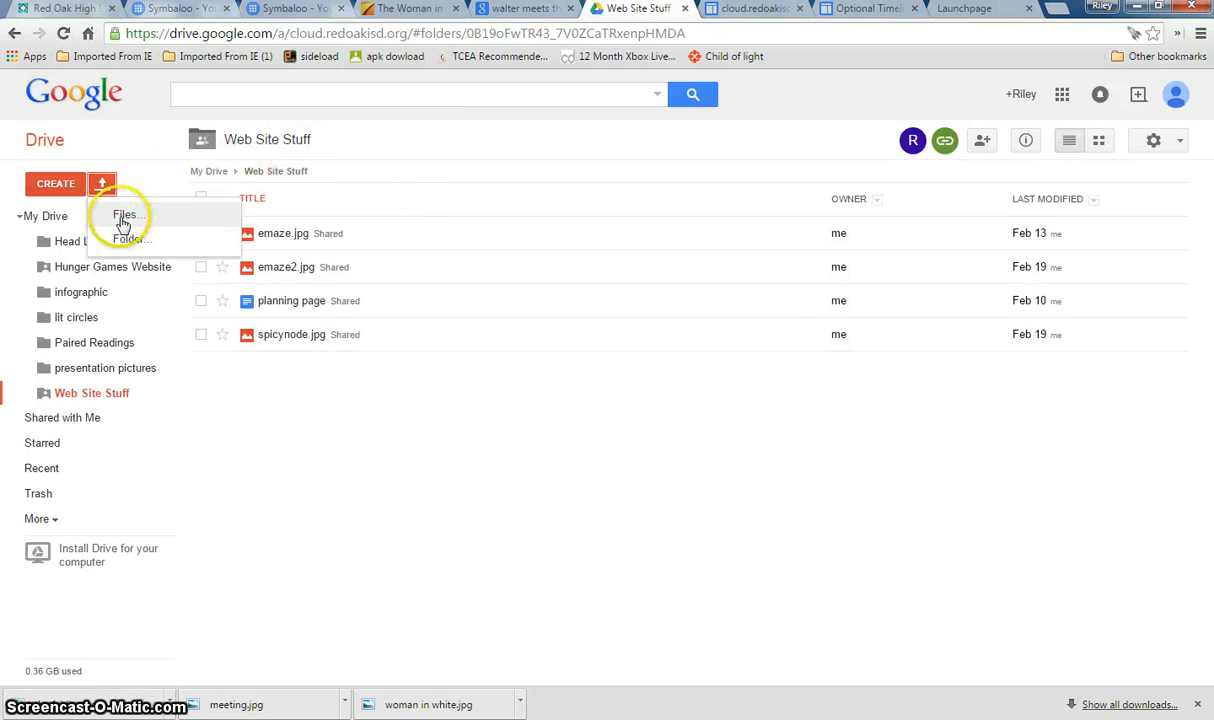
left_click(122, 218)
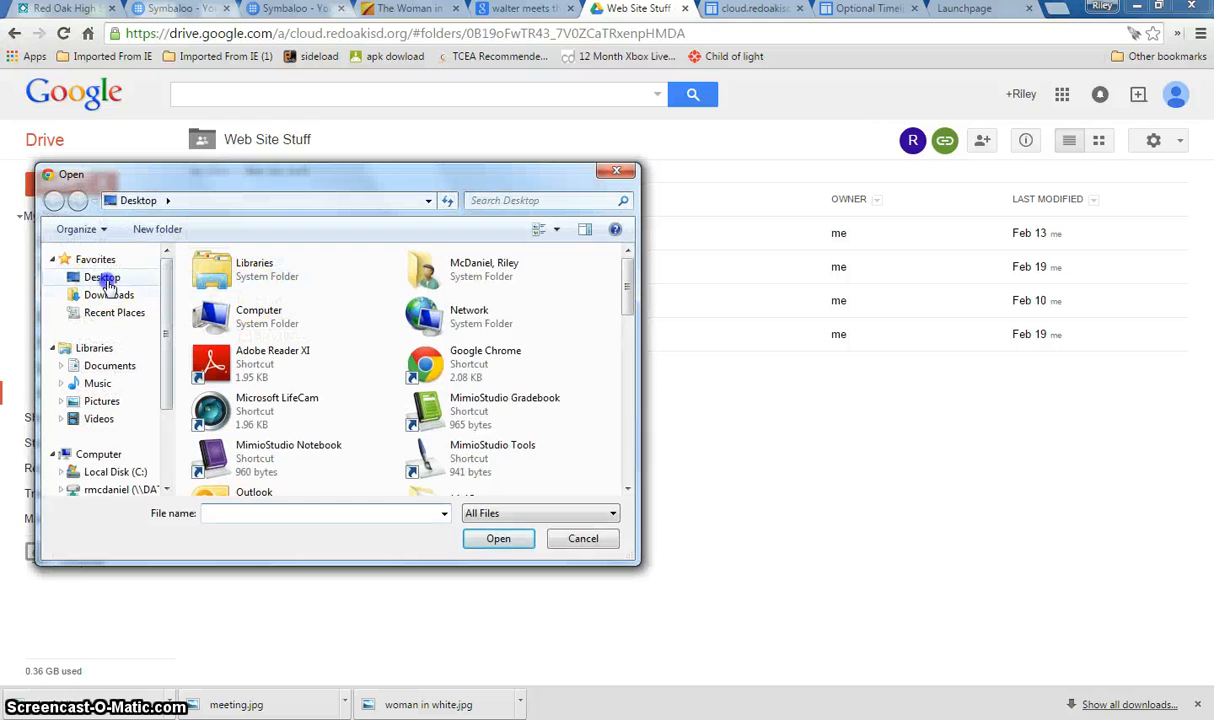
left_click(104, 278)
left_click_drag(630, 285, 618, 438)
left_click(475, 402)
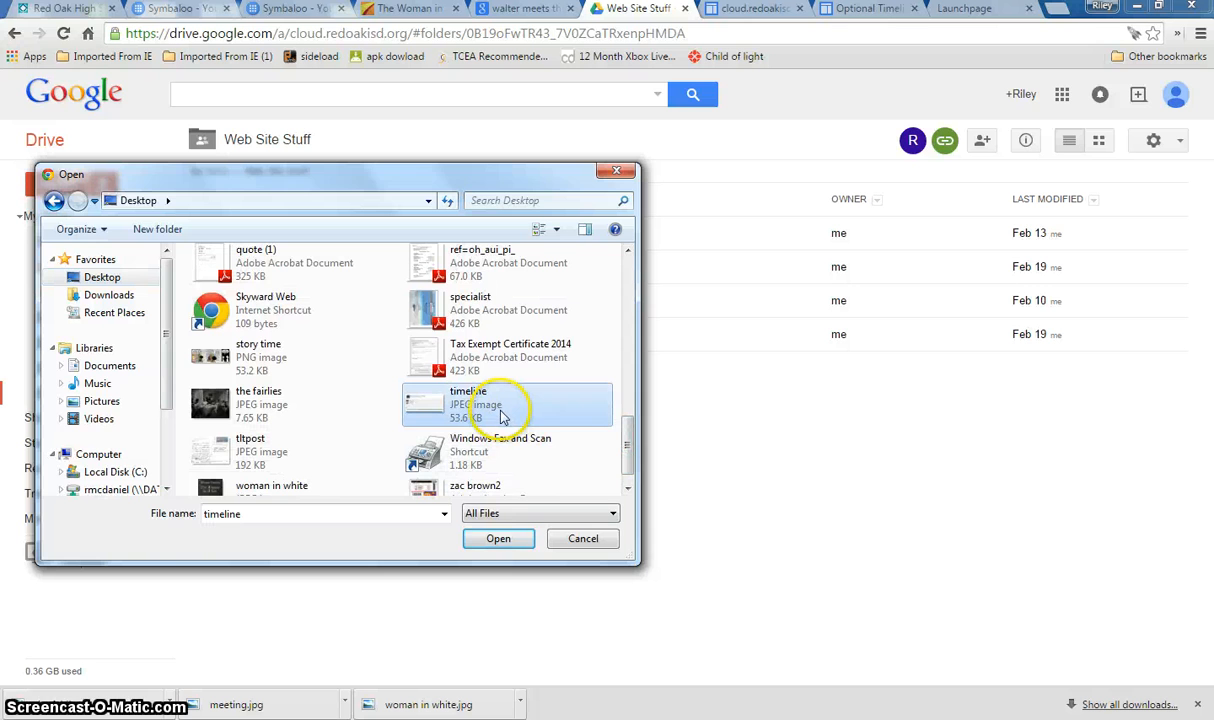
left_click(498, 539)
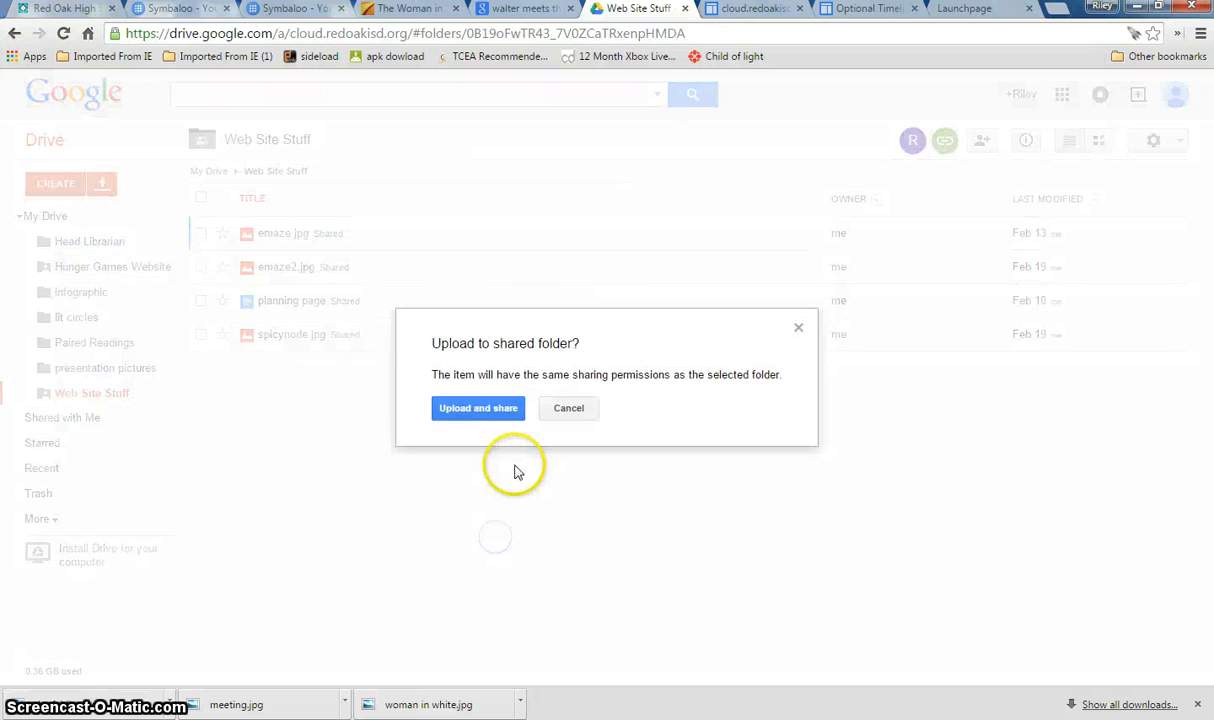
left_click(482, 408)
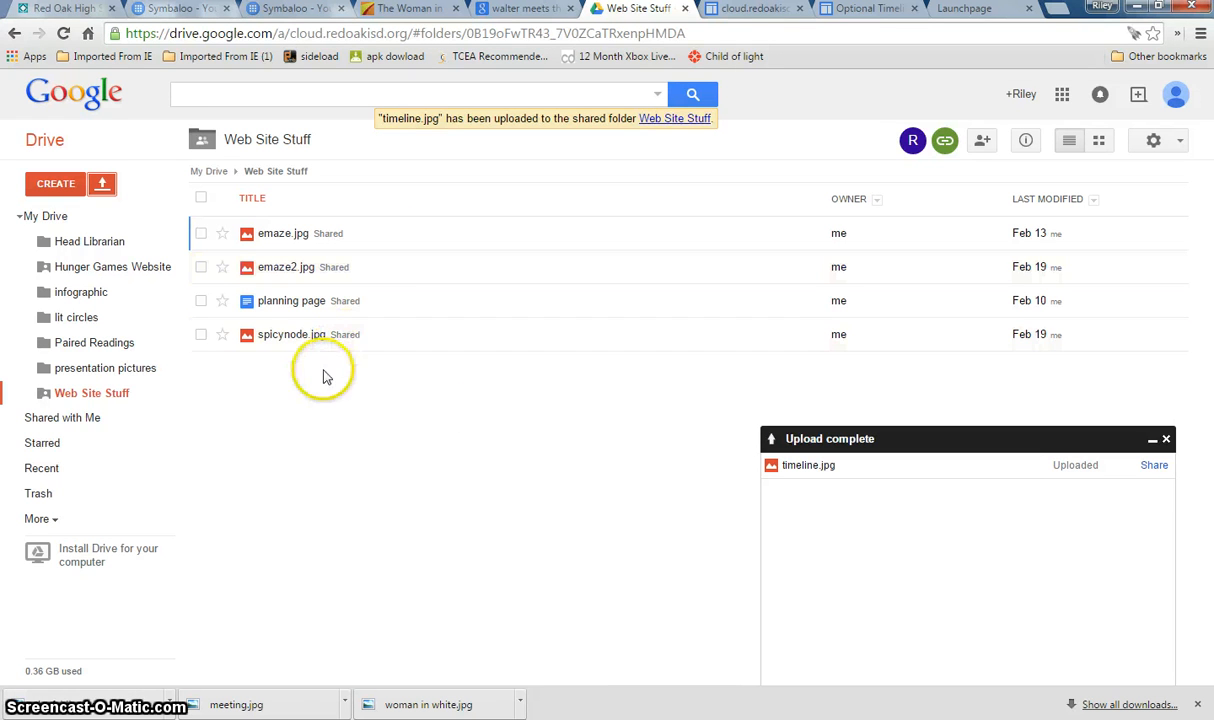
left_click(64, 34)
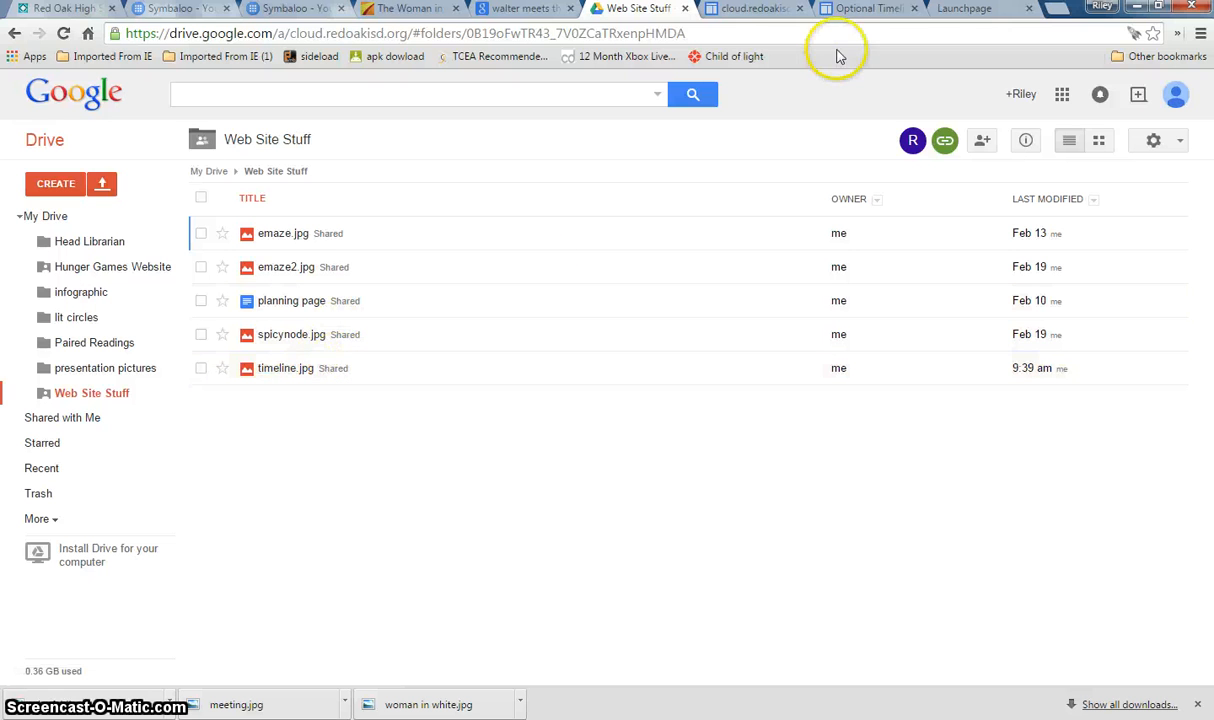
Insert The Woman in White timeline.jpg from Google Drive into the body of the Optional Timeline page in Google Sites.
left_click(766, 10)
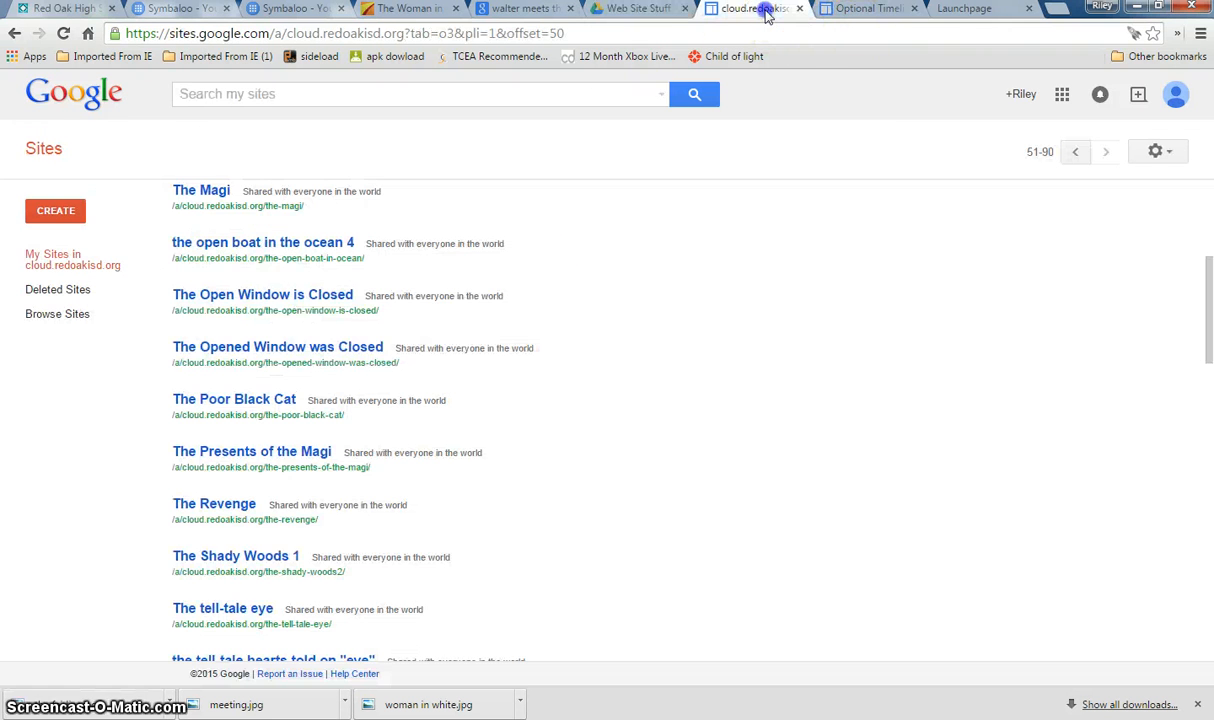
left_click(866, 10)
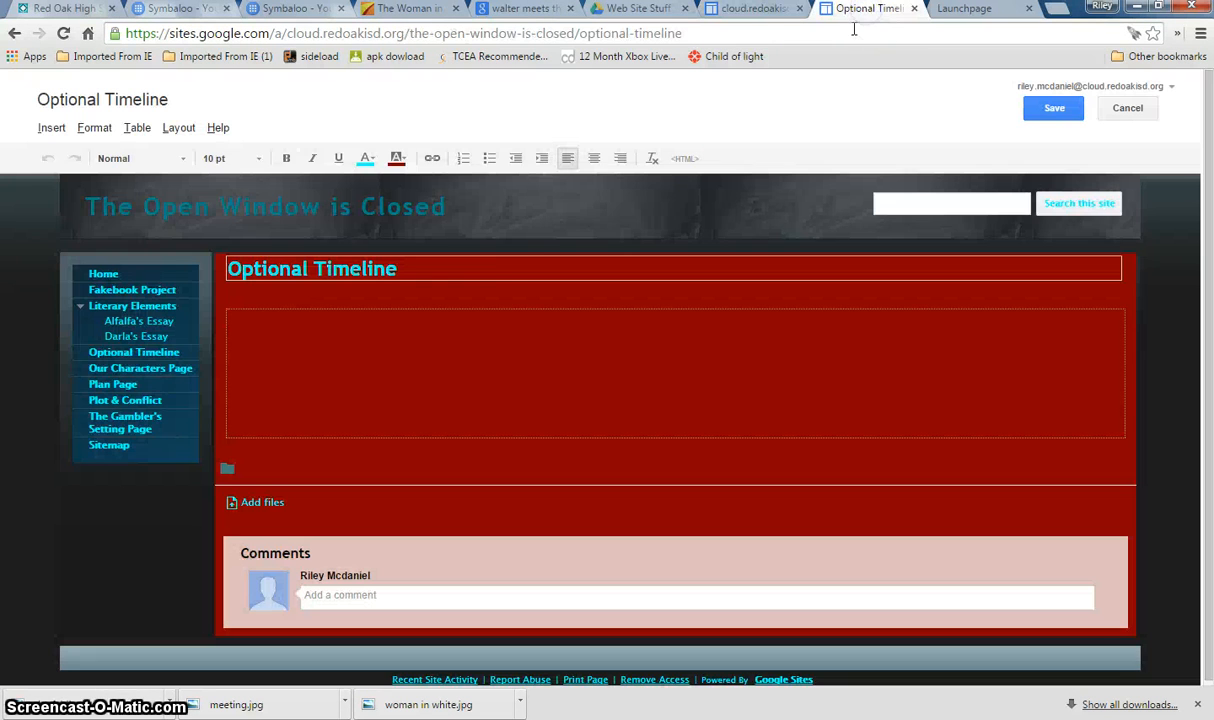
left_click(495, 280)
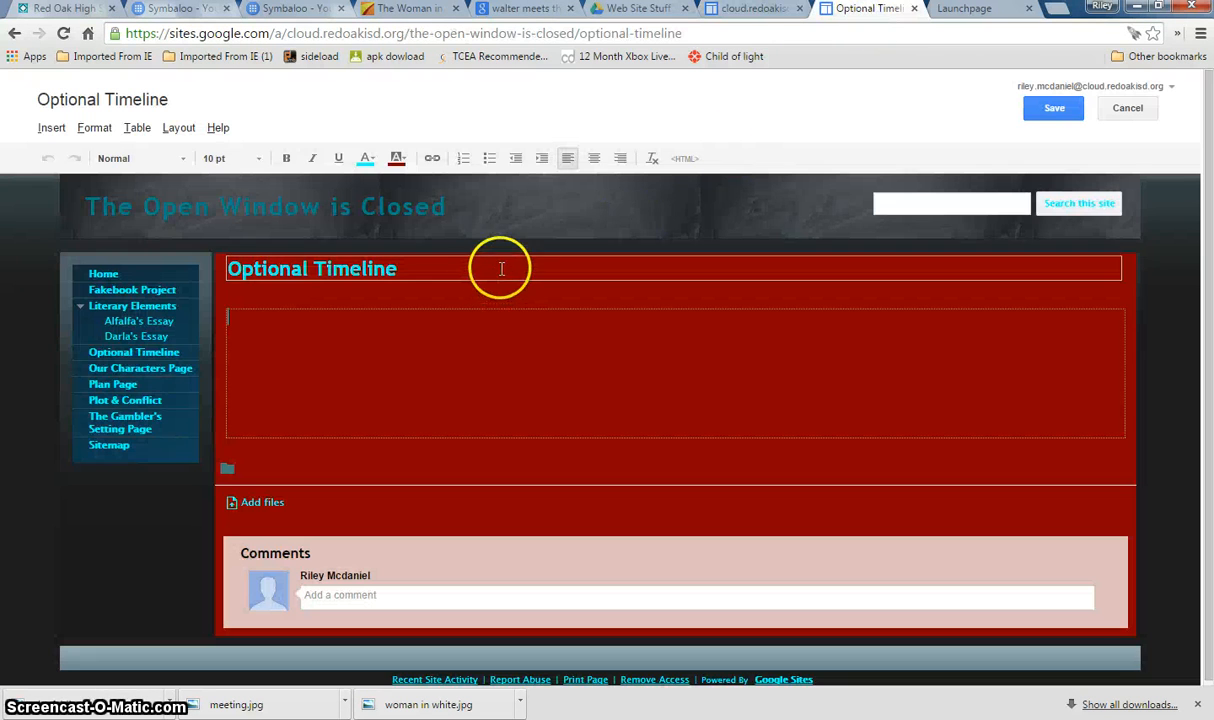
left_click(52, 128)
mouse_move(481, 268)
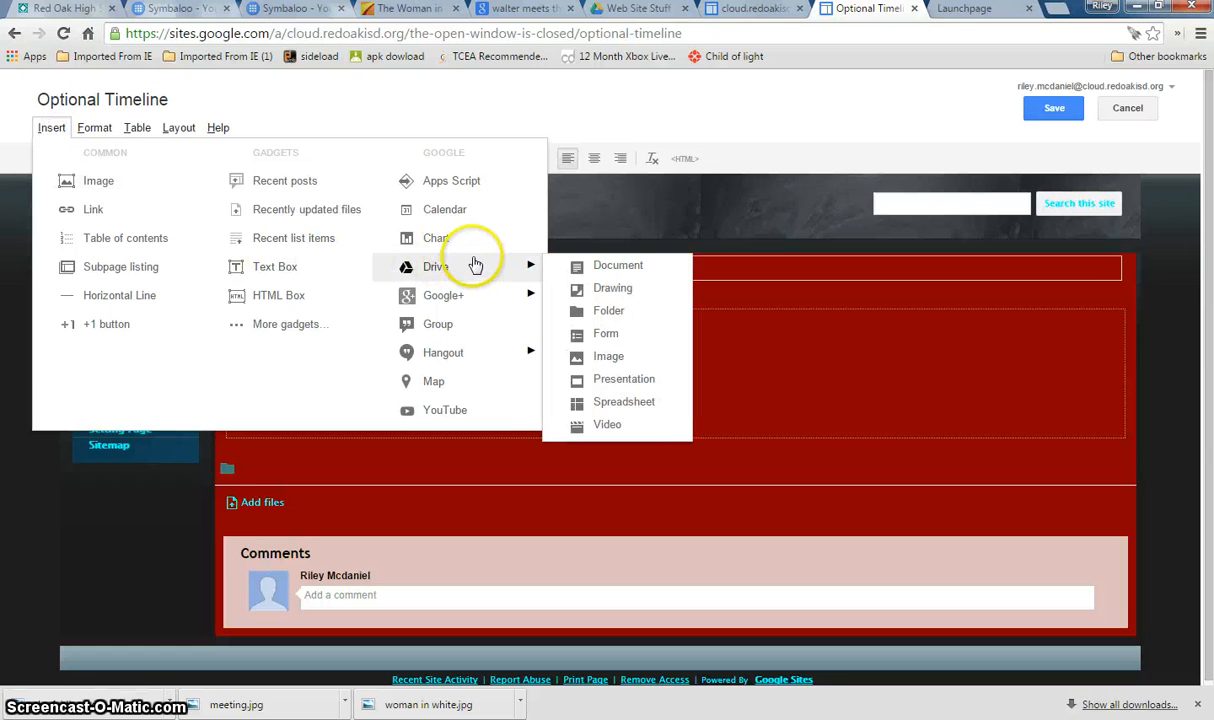
left_click(605, 360)
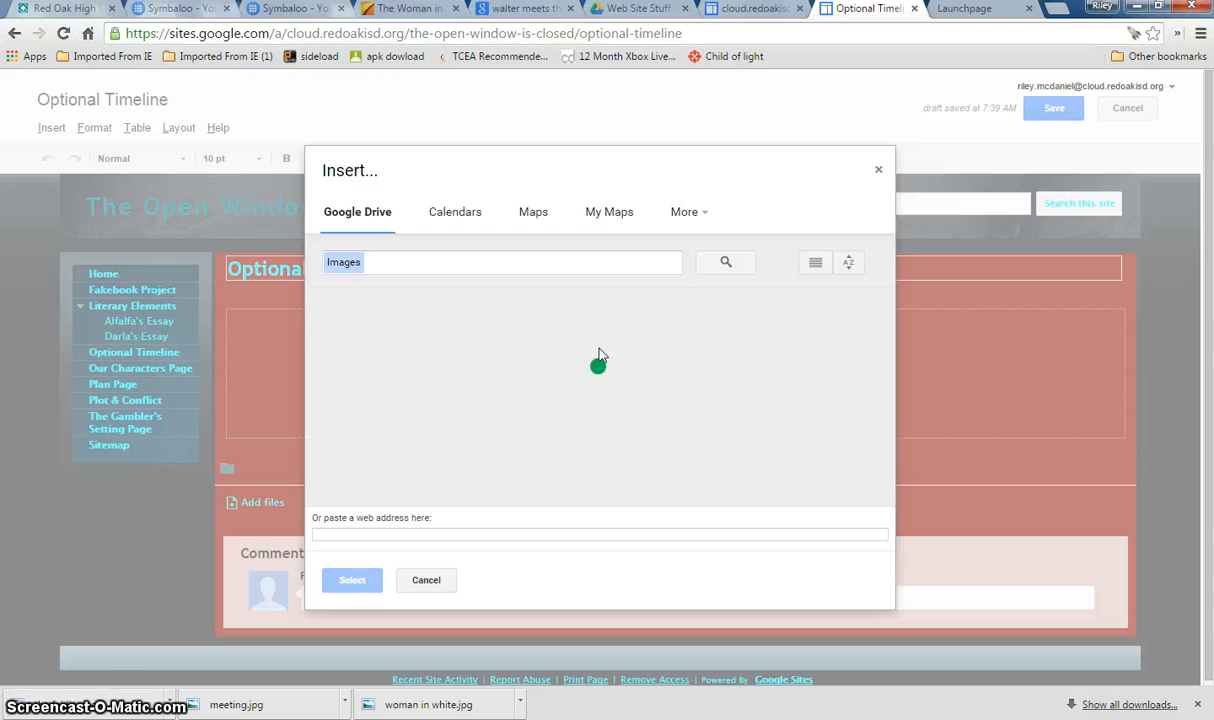
left_click_drag(889, 316, 889, 490)
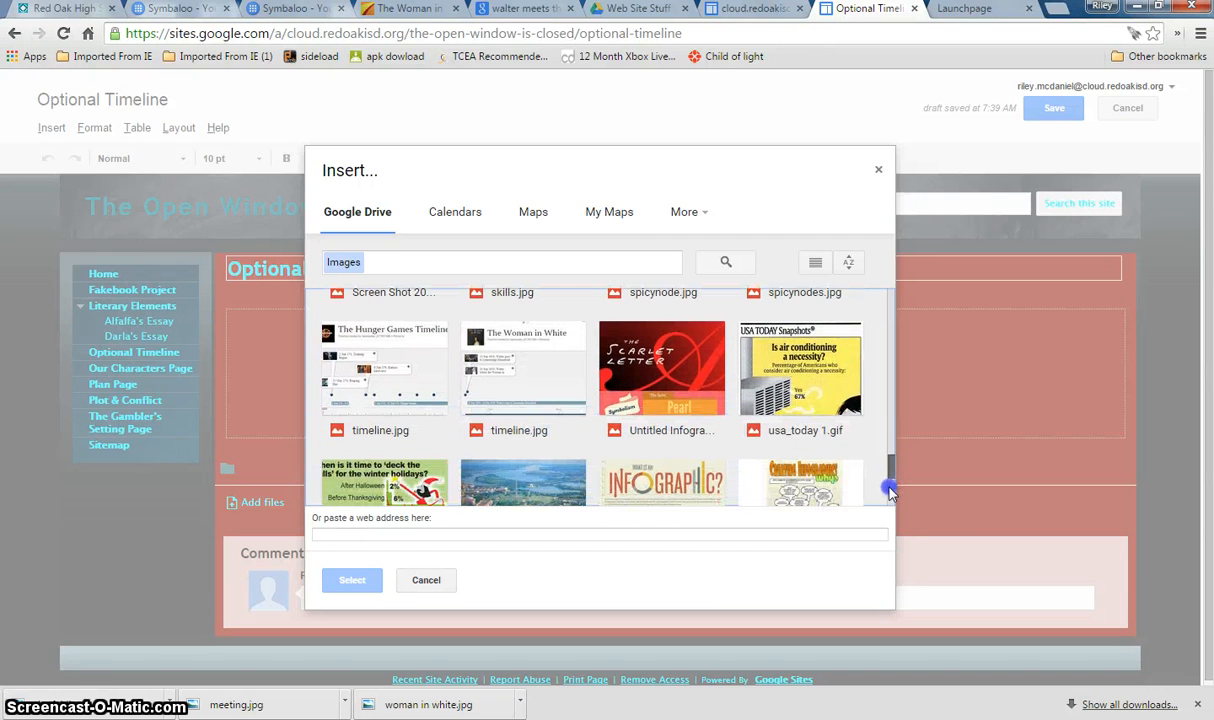
left_click(551, 368)
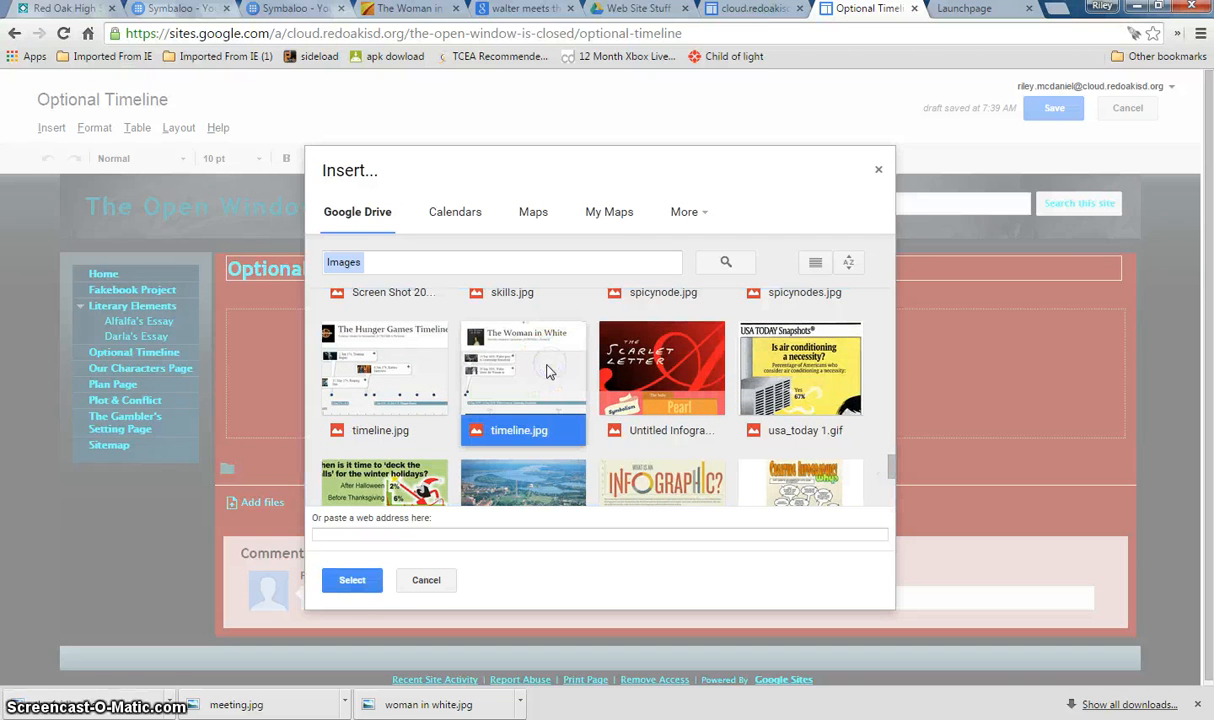
left_click(356, 582)
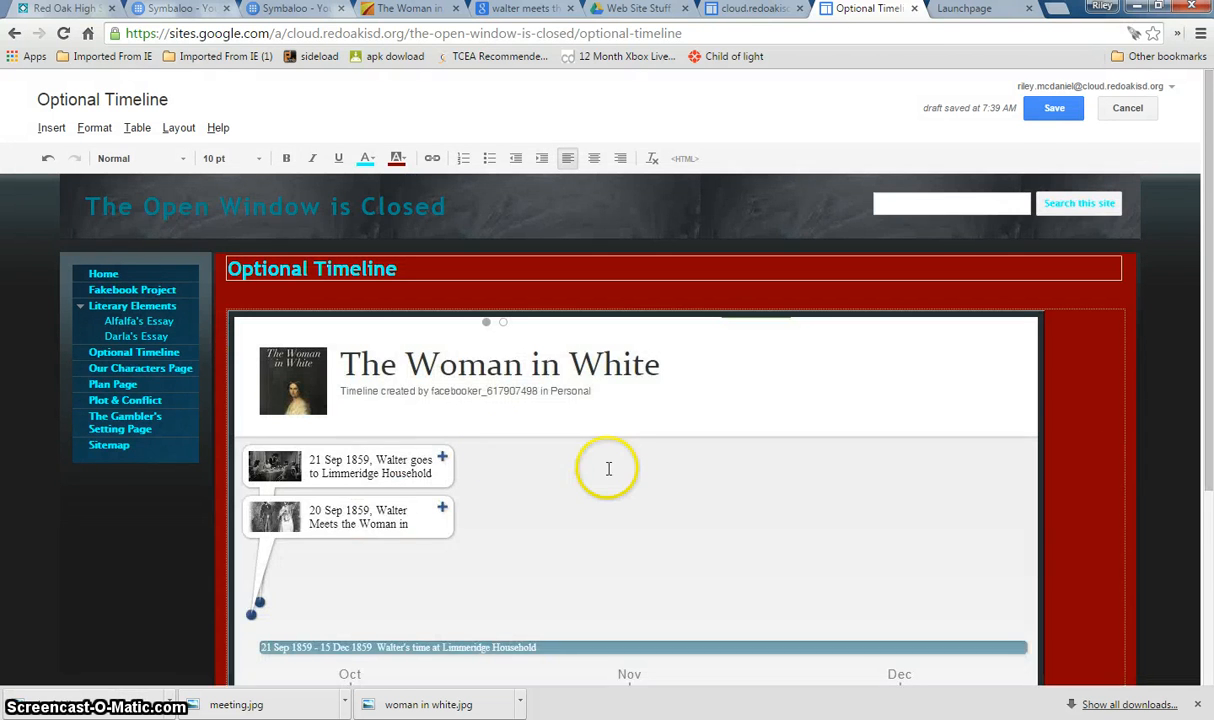
scroll(608, 468, "down", 1)
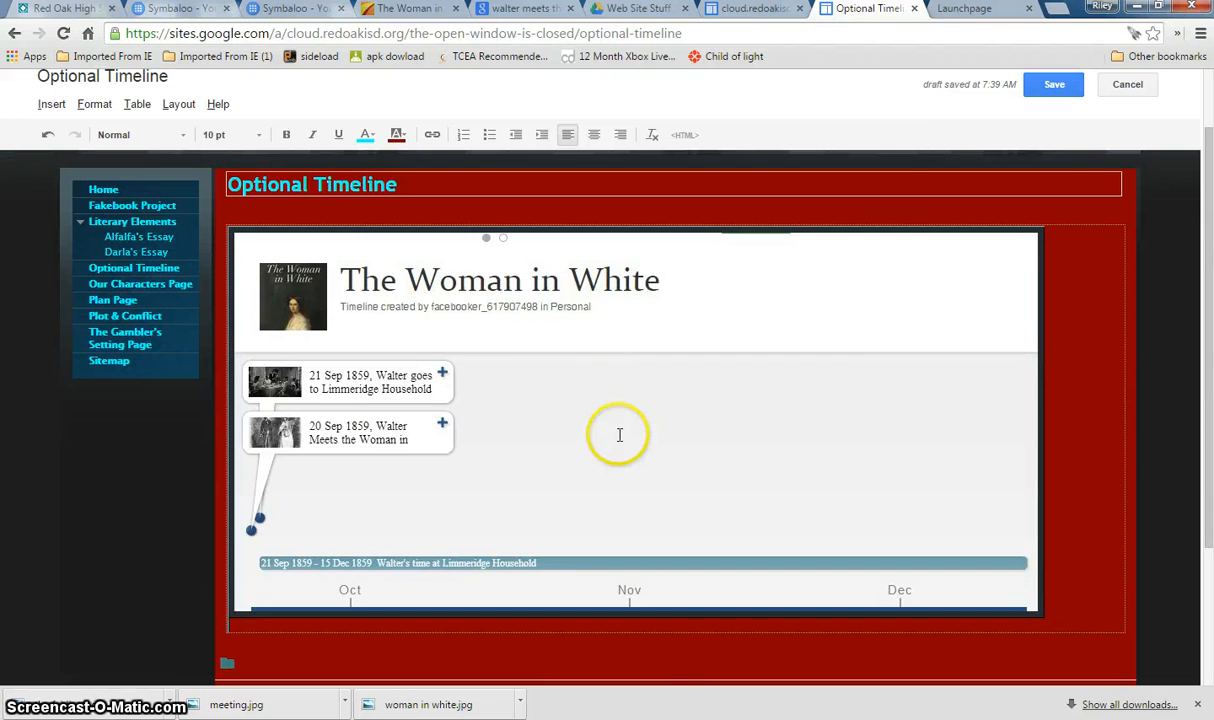